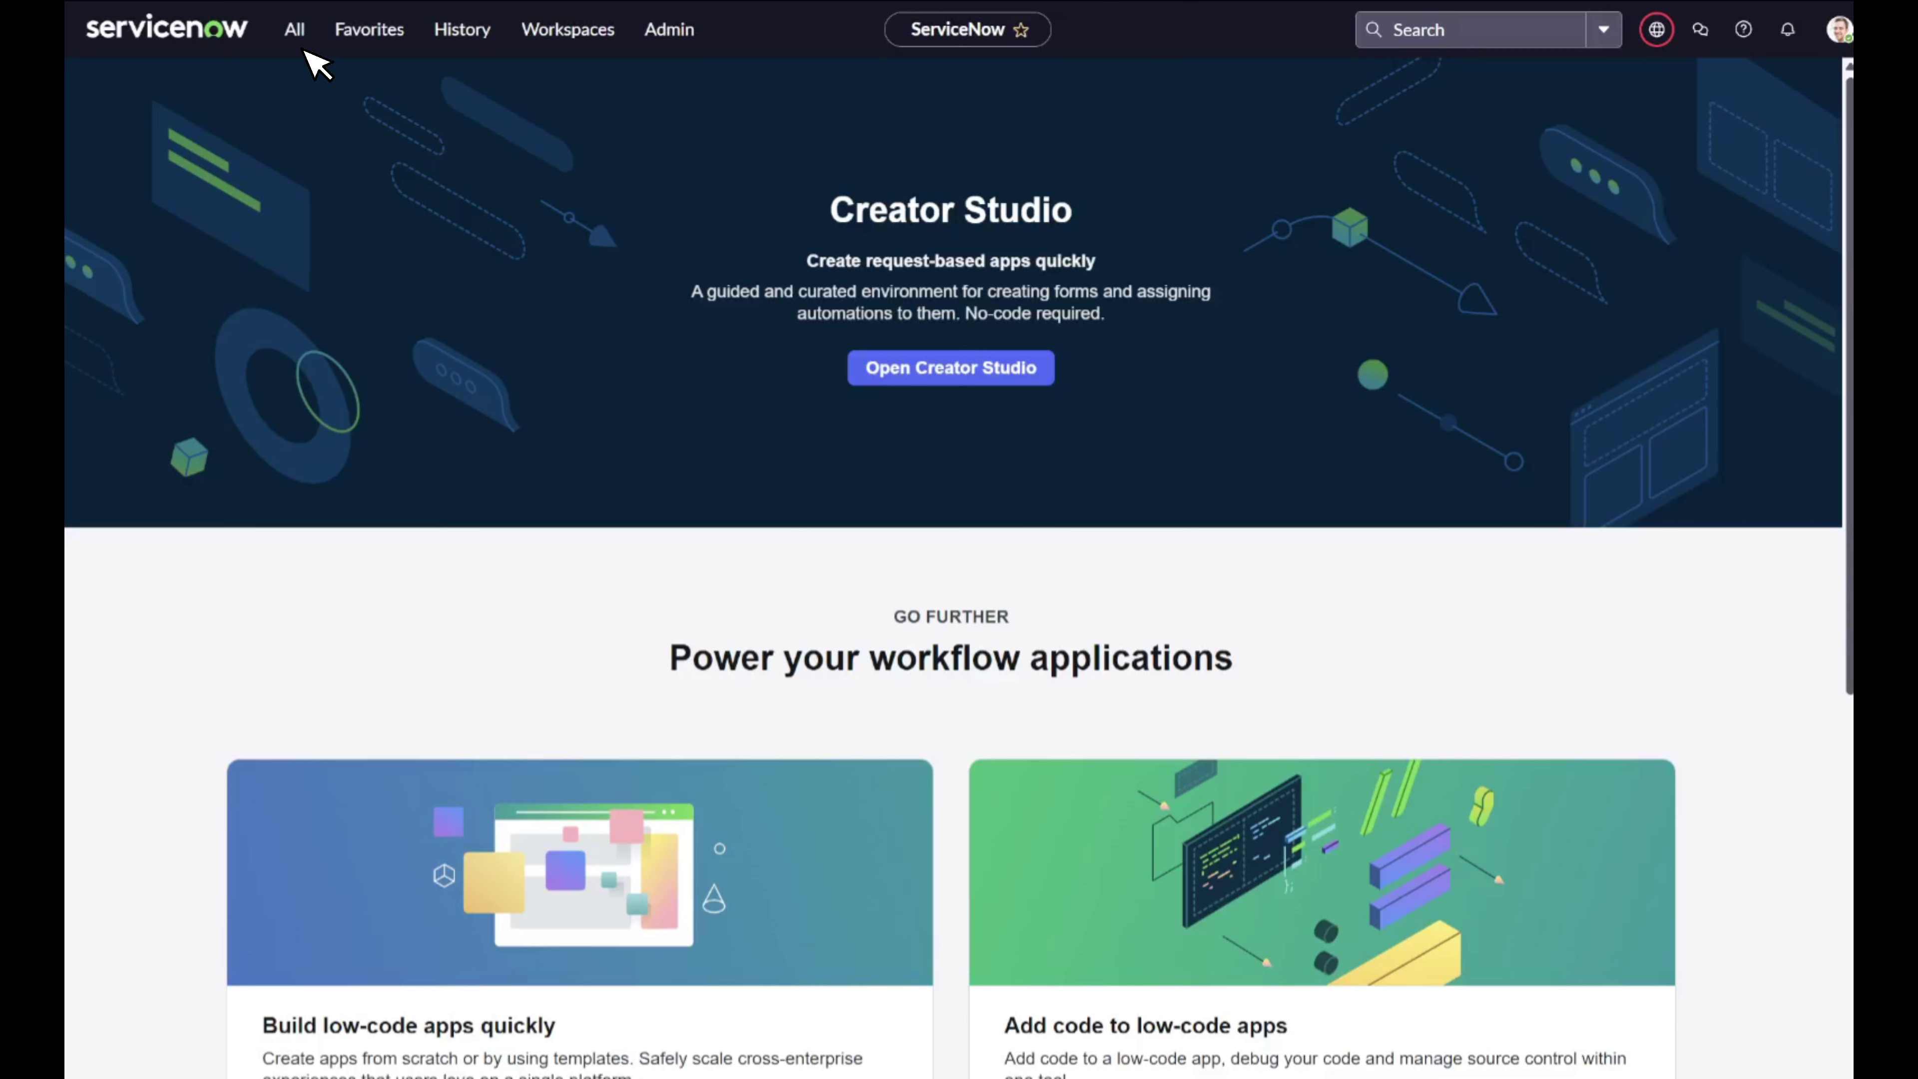
# Open the plugin manager and search it for Employee Document Management.
pyautogui.click(290, 34)
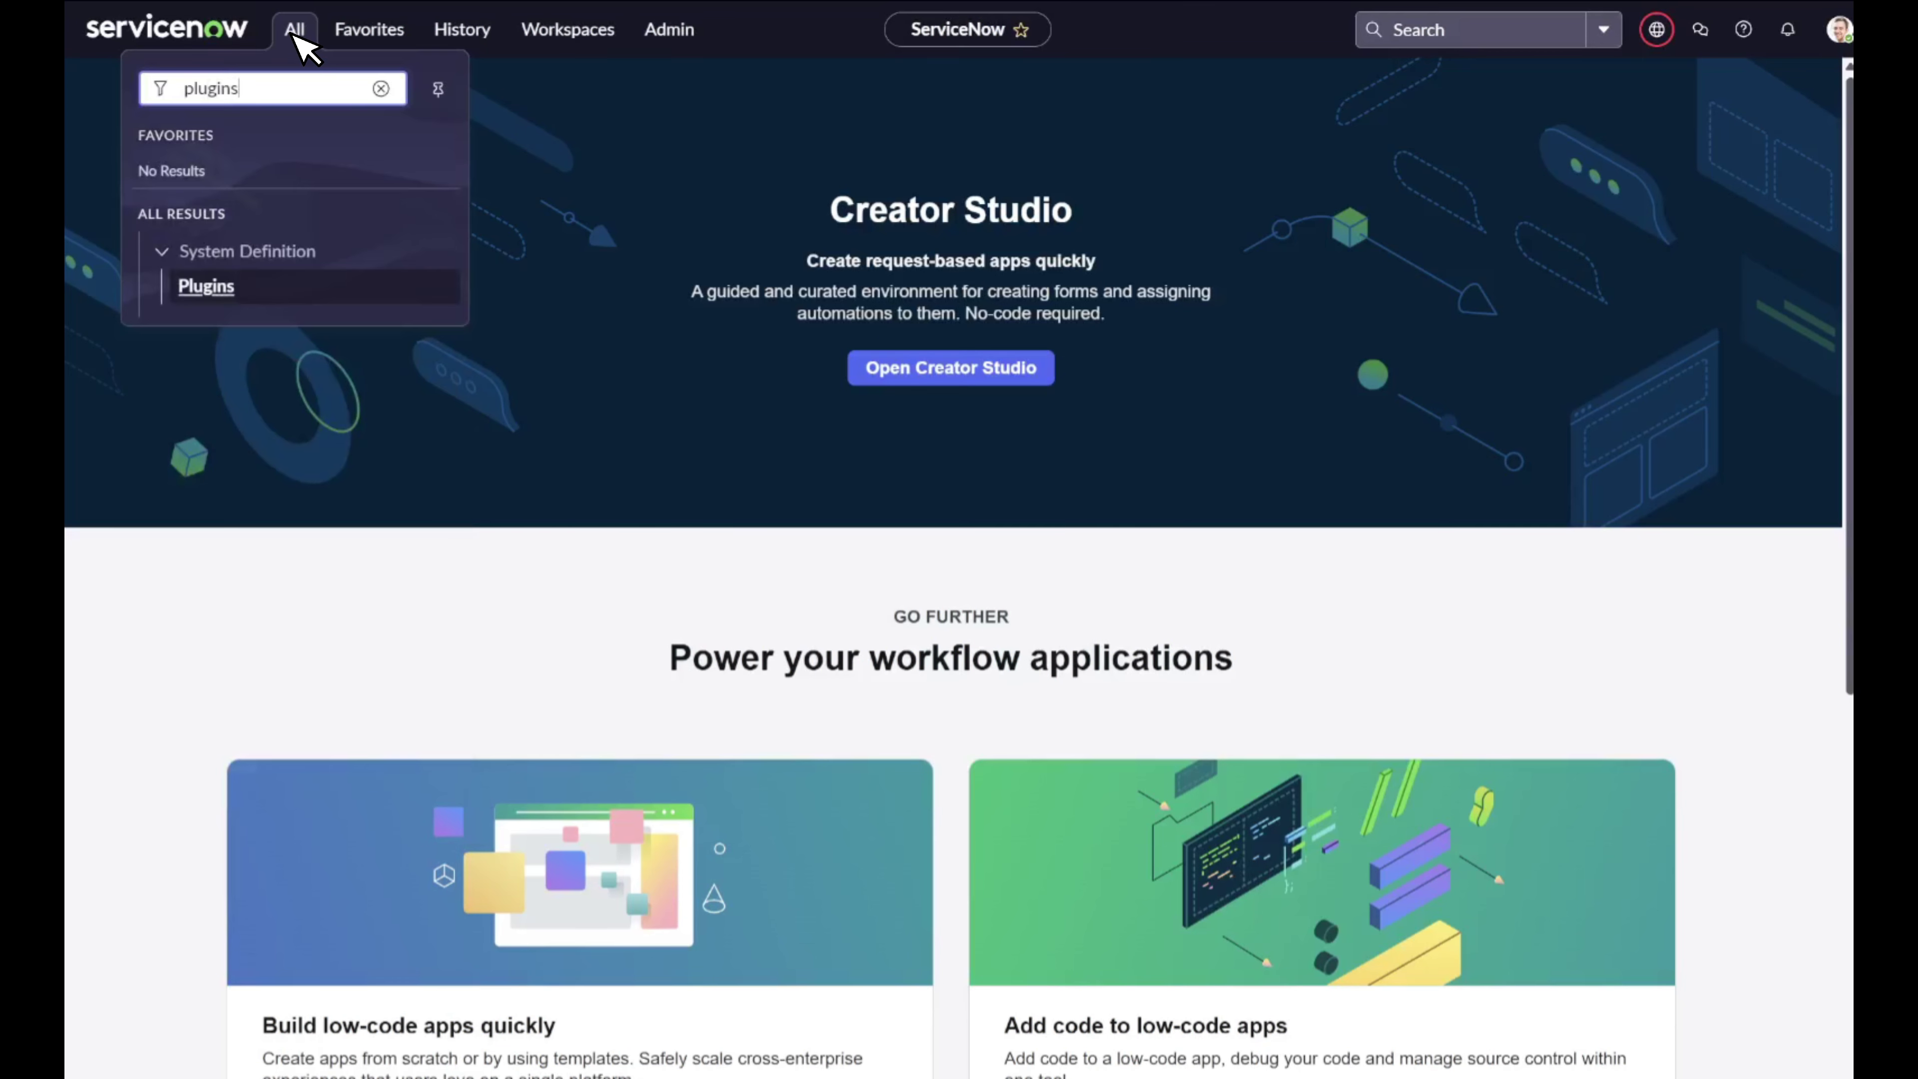
pyautogui.click(296, 291)
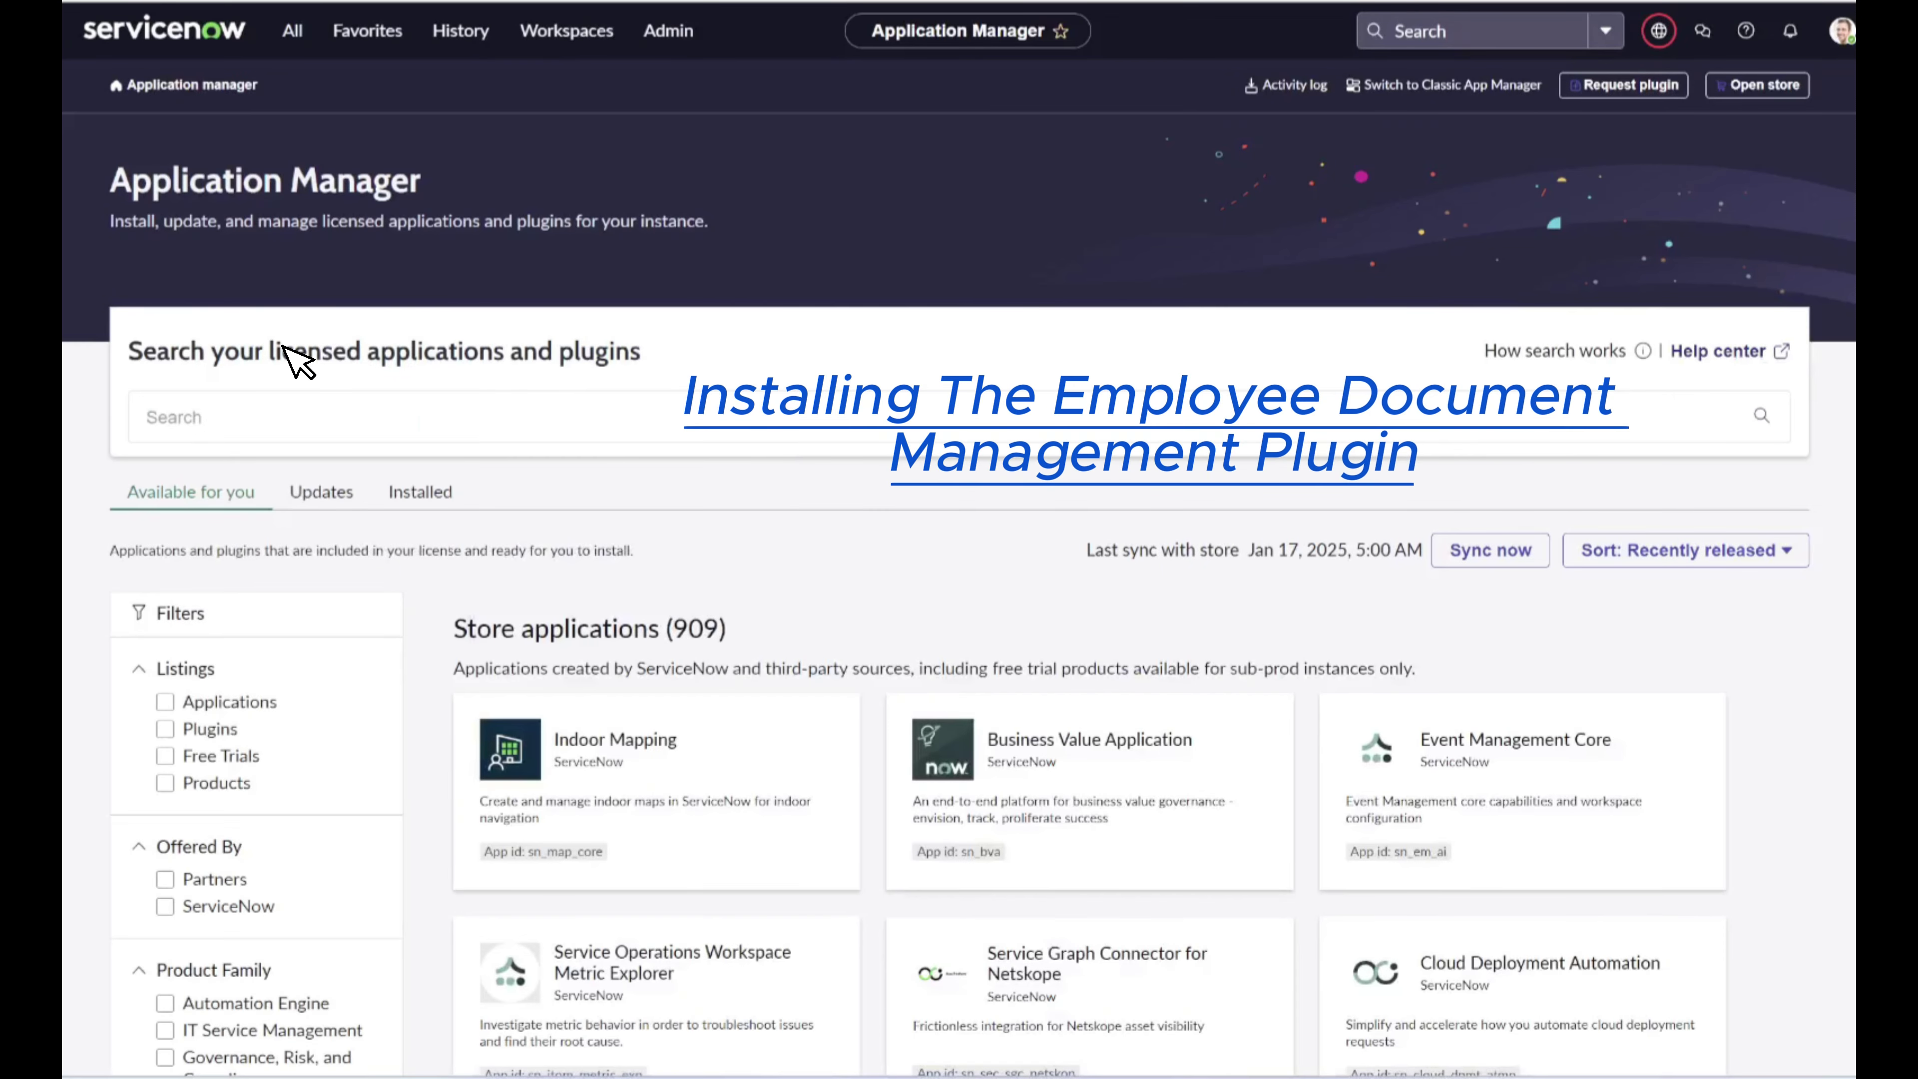
pyautogui.click(282, 420)
pyautogui.write('Employee Document Management')
pyautogui.press('Return')
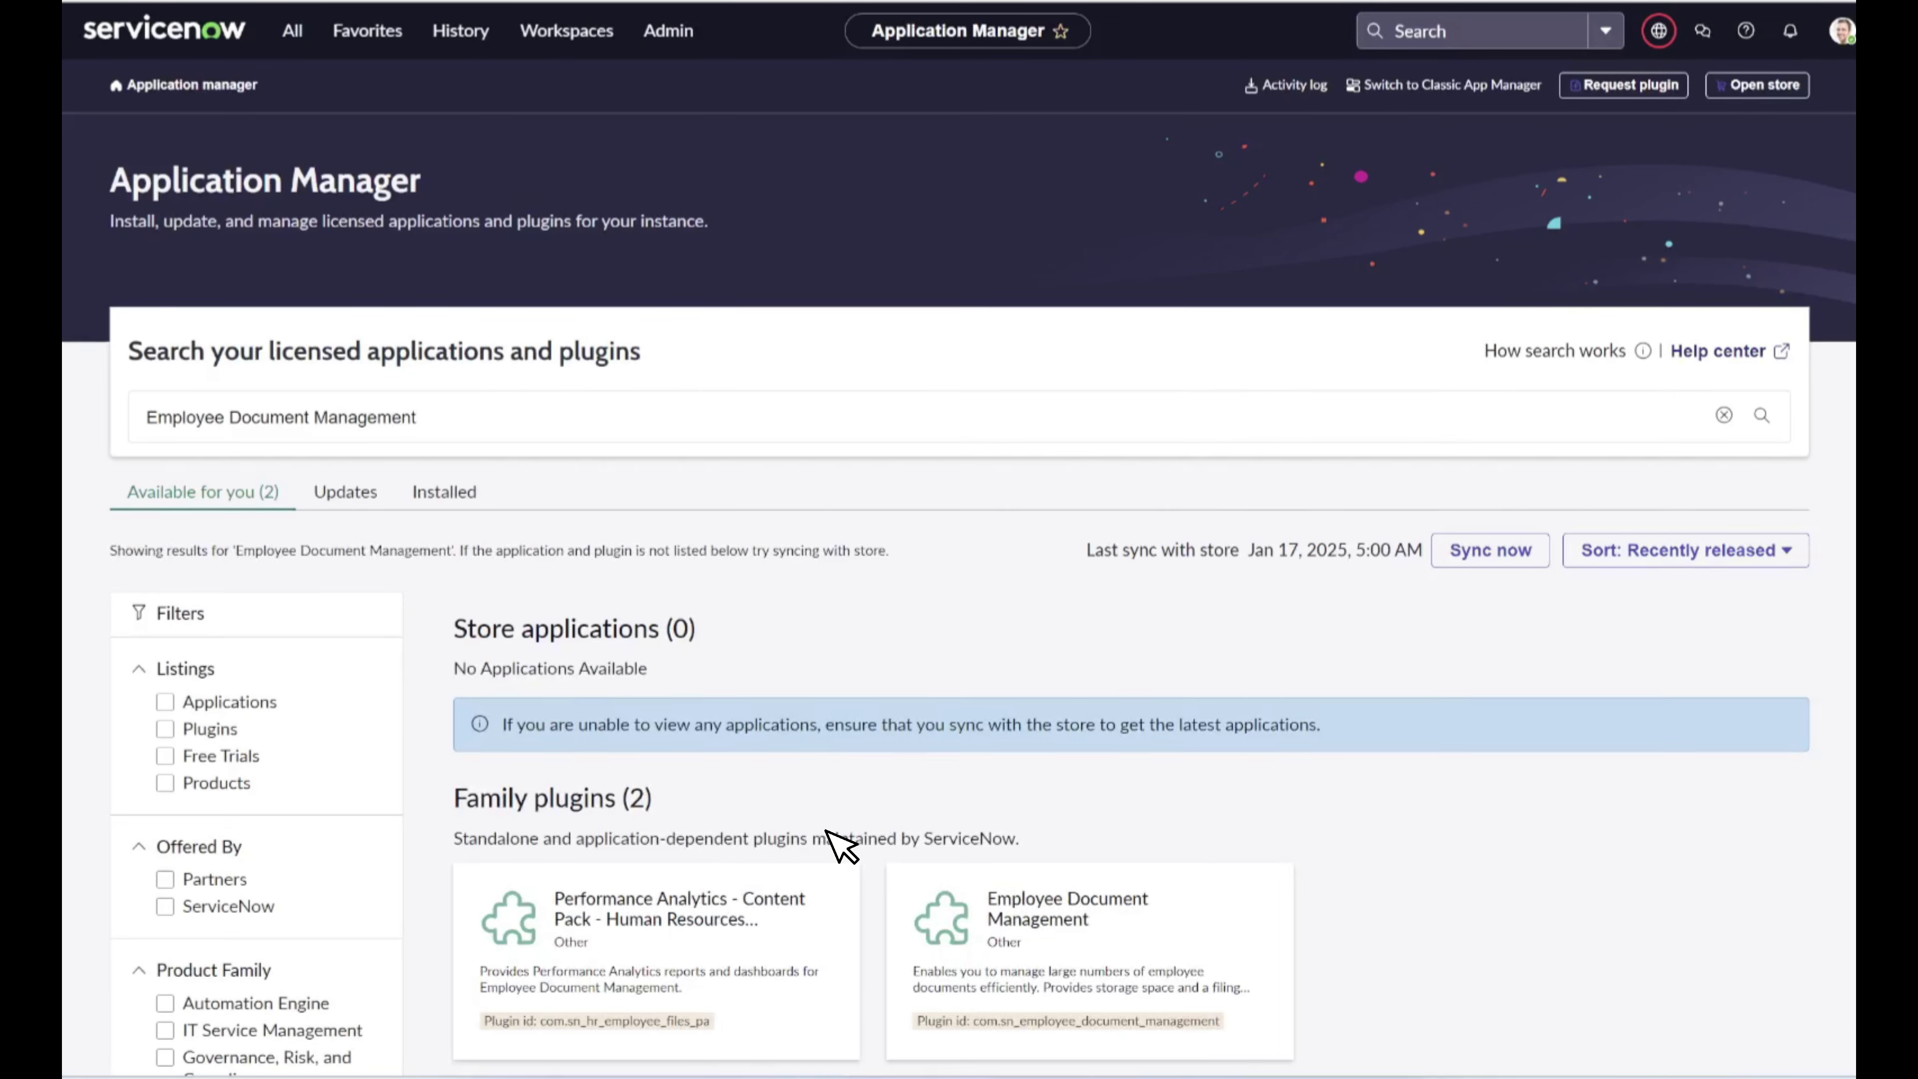
# Install the Employee Document Management plugin.
pyautogui.click(931, 910)
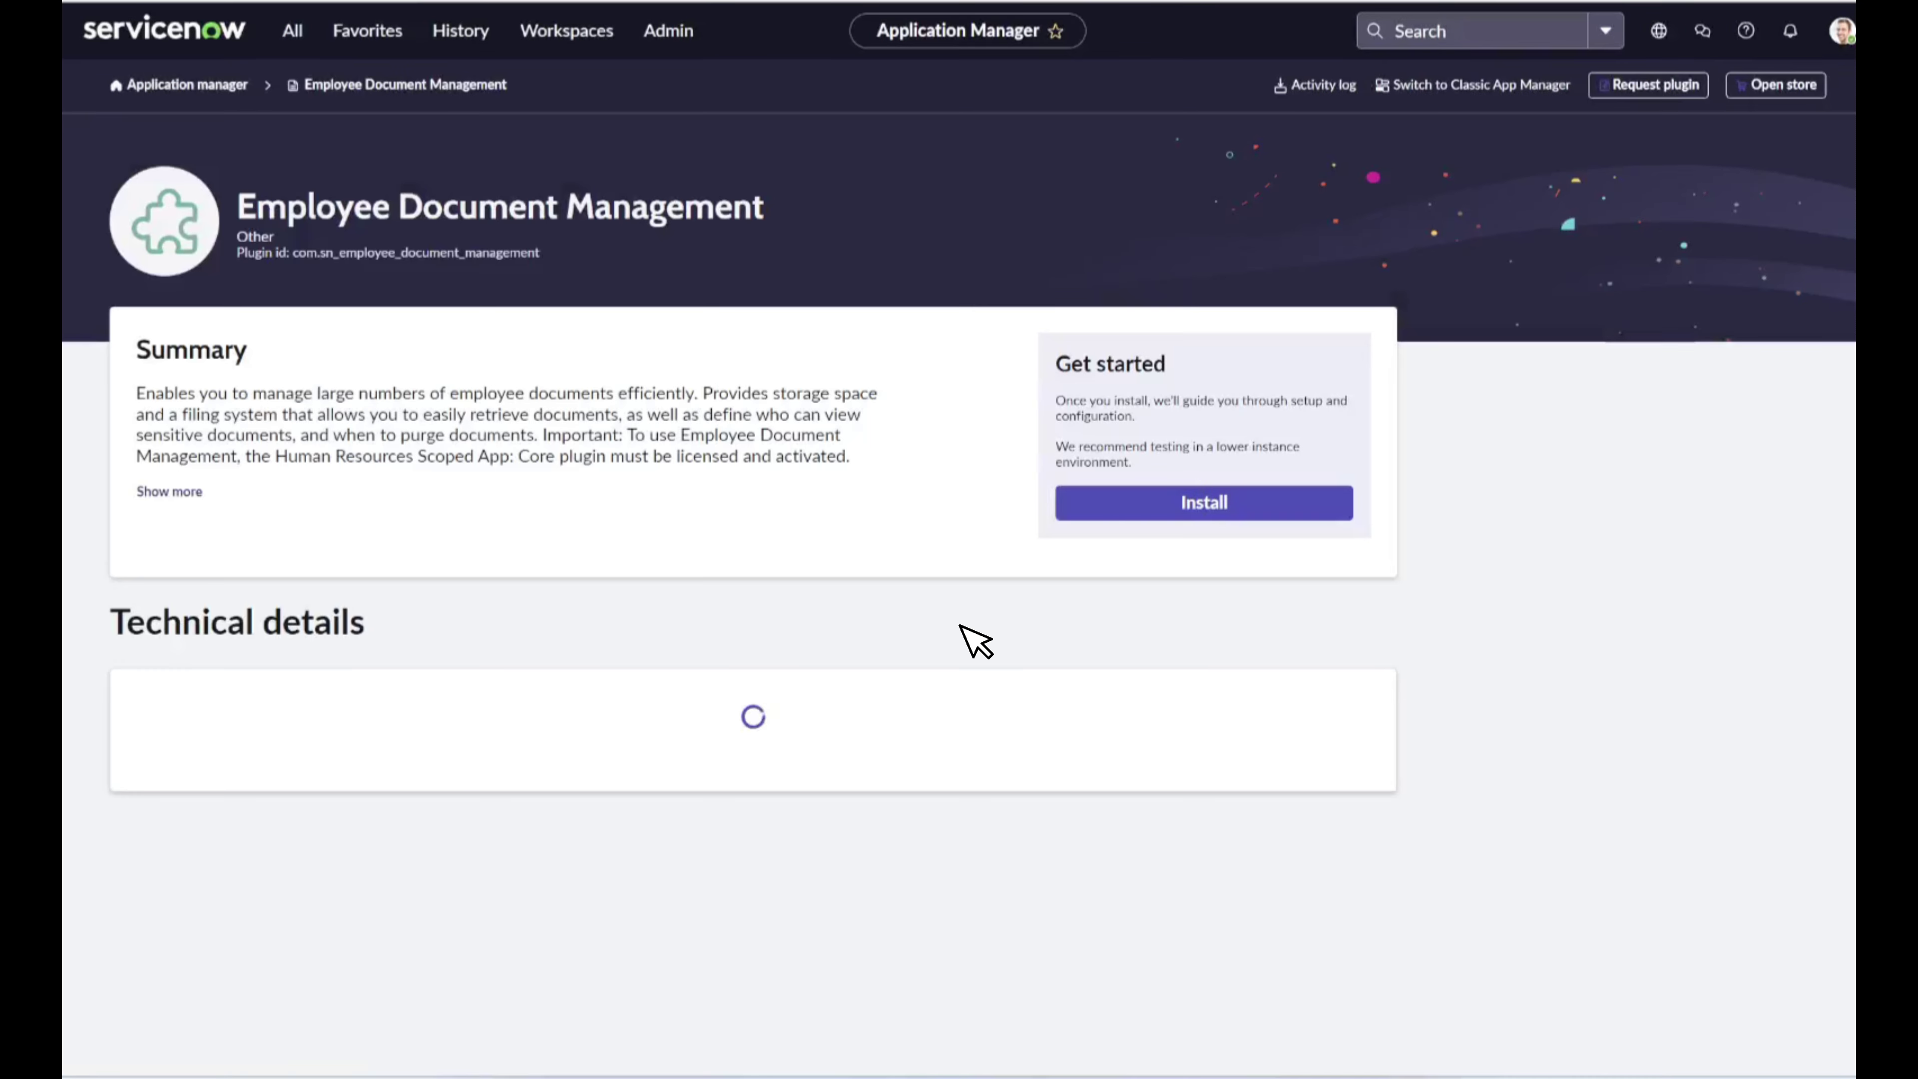
pyautogui.click(1104, 498)
pyautogui.click(1254, 854)
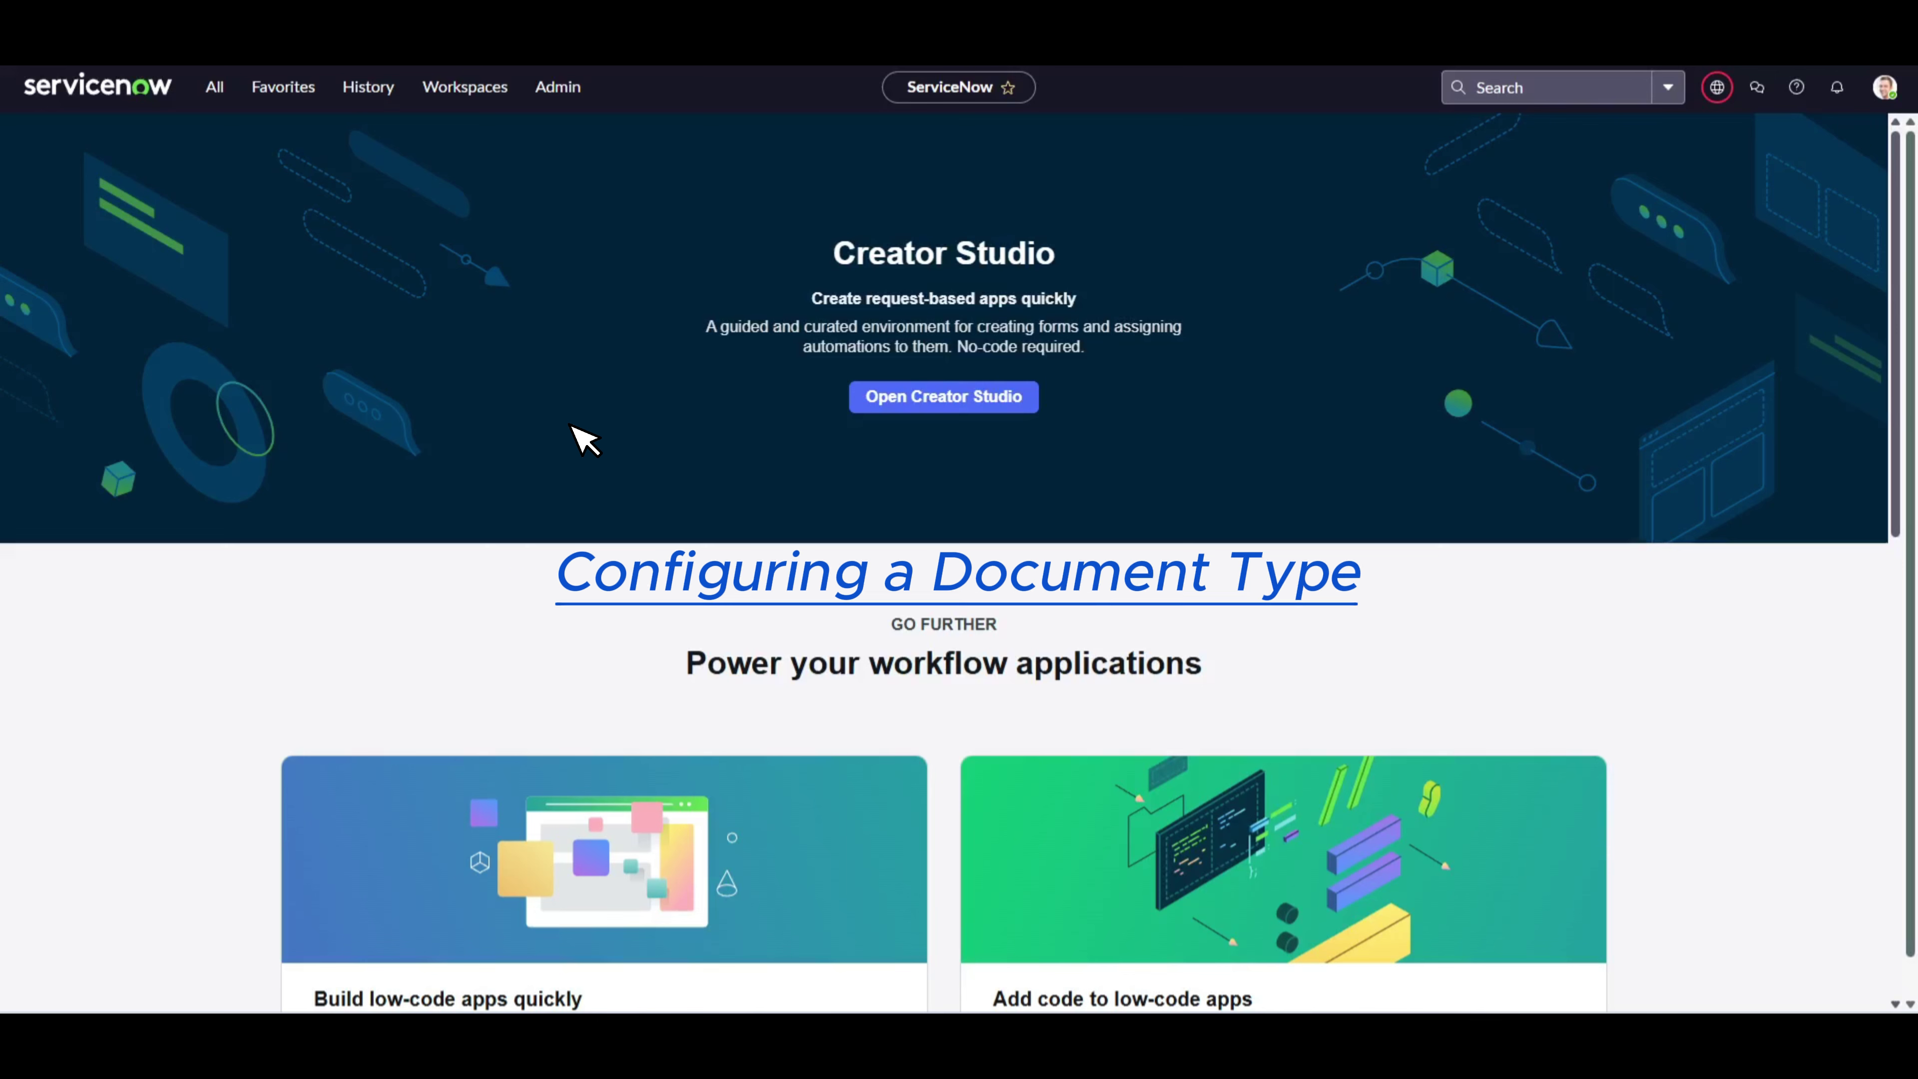
# Find and open the HR Document Types list under Employee Documents.
pyautogui.click(214, 87)
pyautogui.write('Document types')
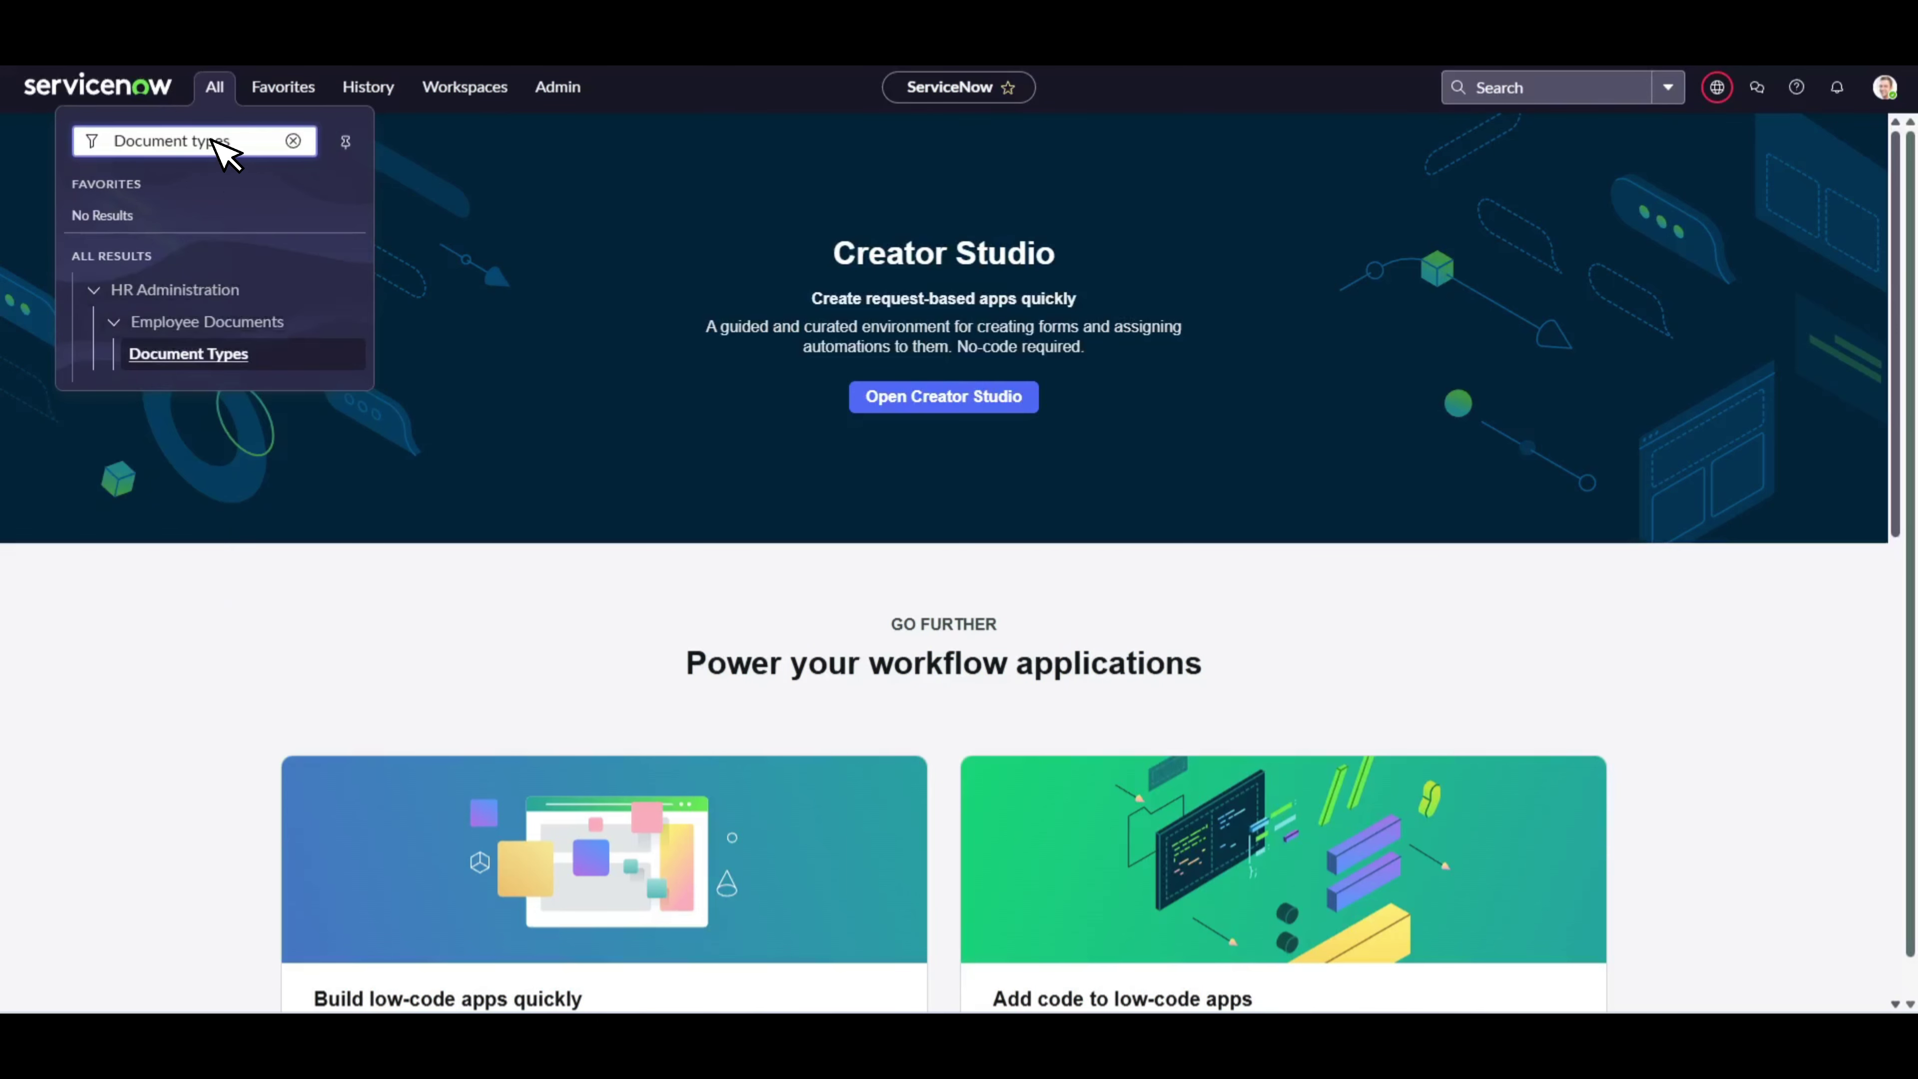
pyautogui.click(234, 356)
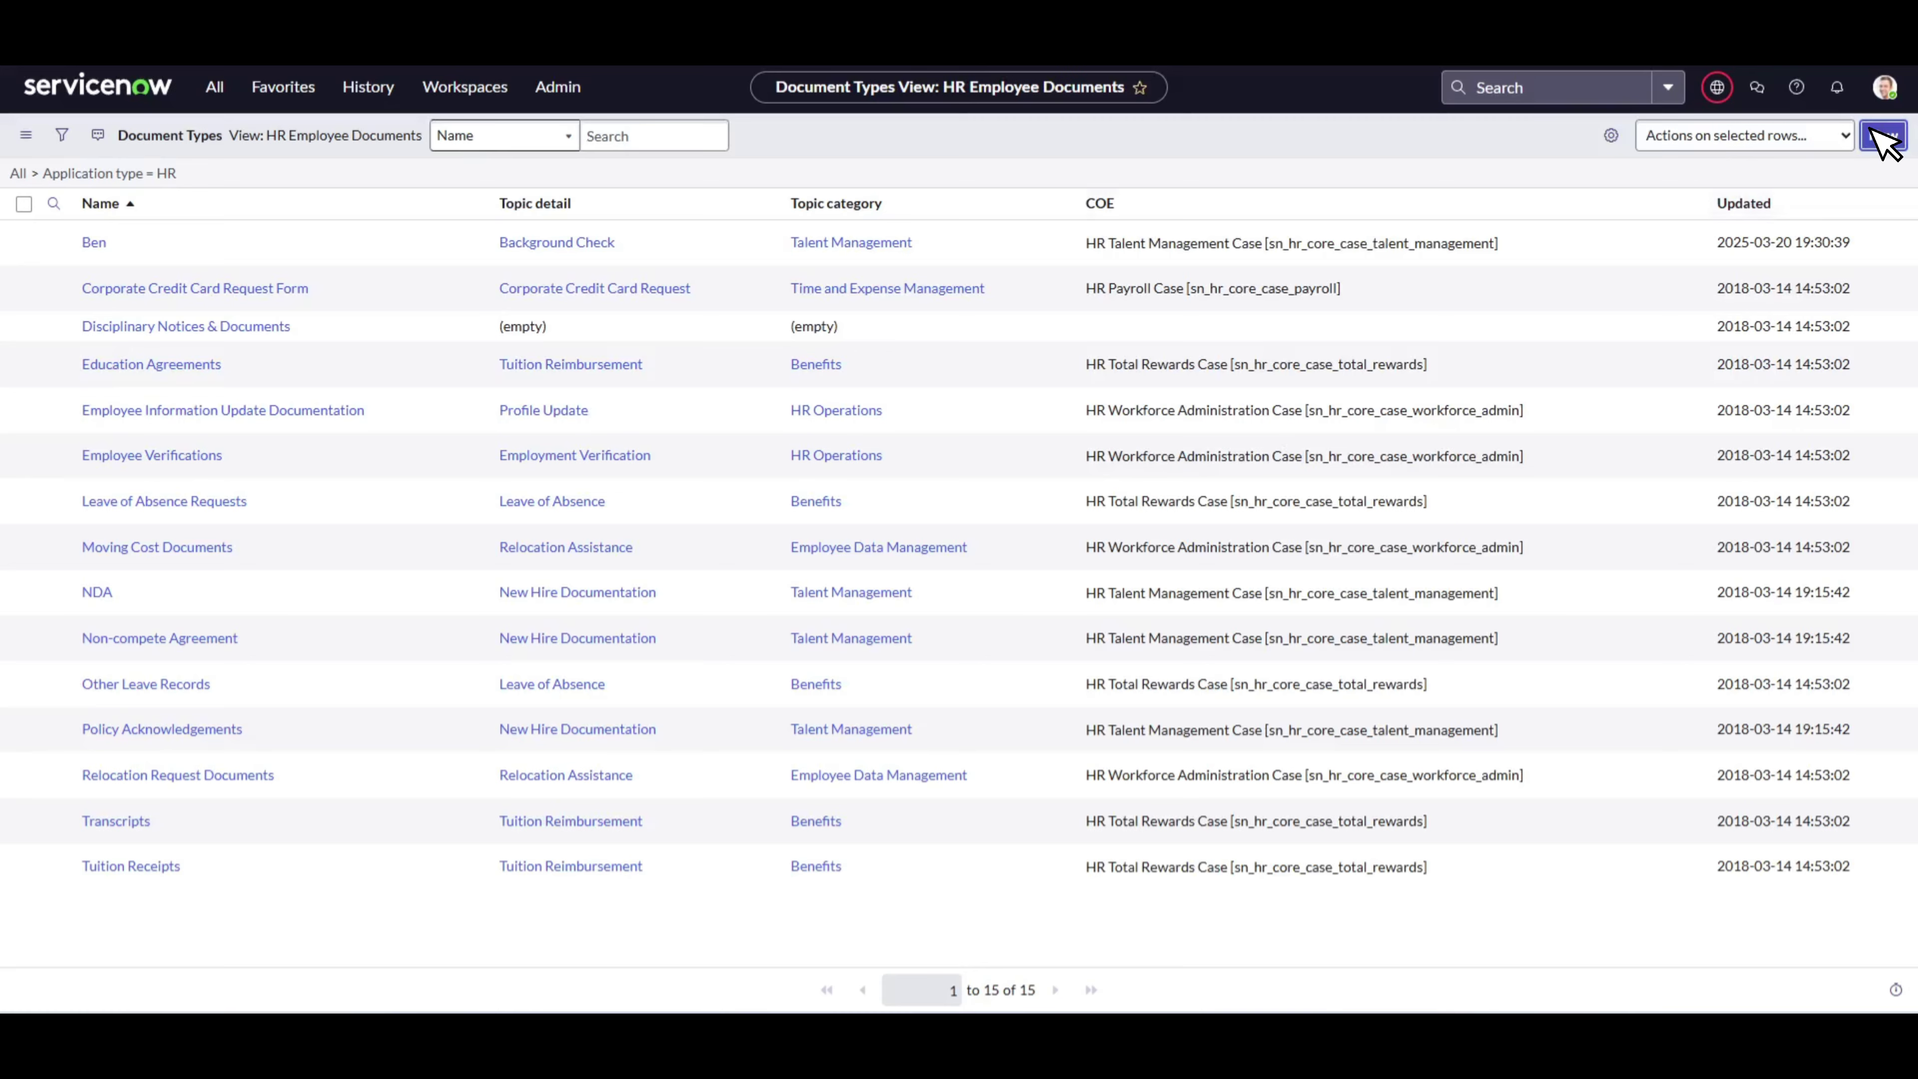
# Start a new document type named "Benefit Employee Documents" with the topic detail Inquiry.
pyautogui.click(1883, 138)
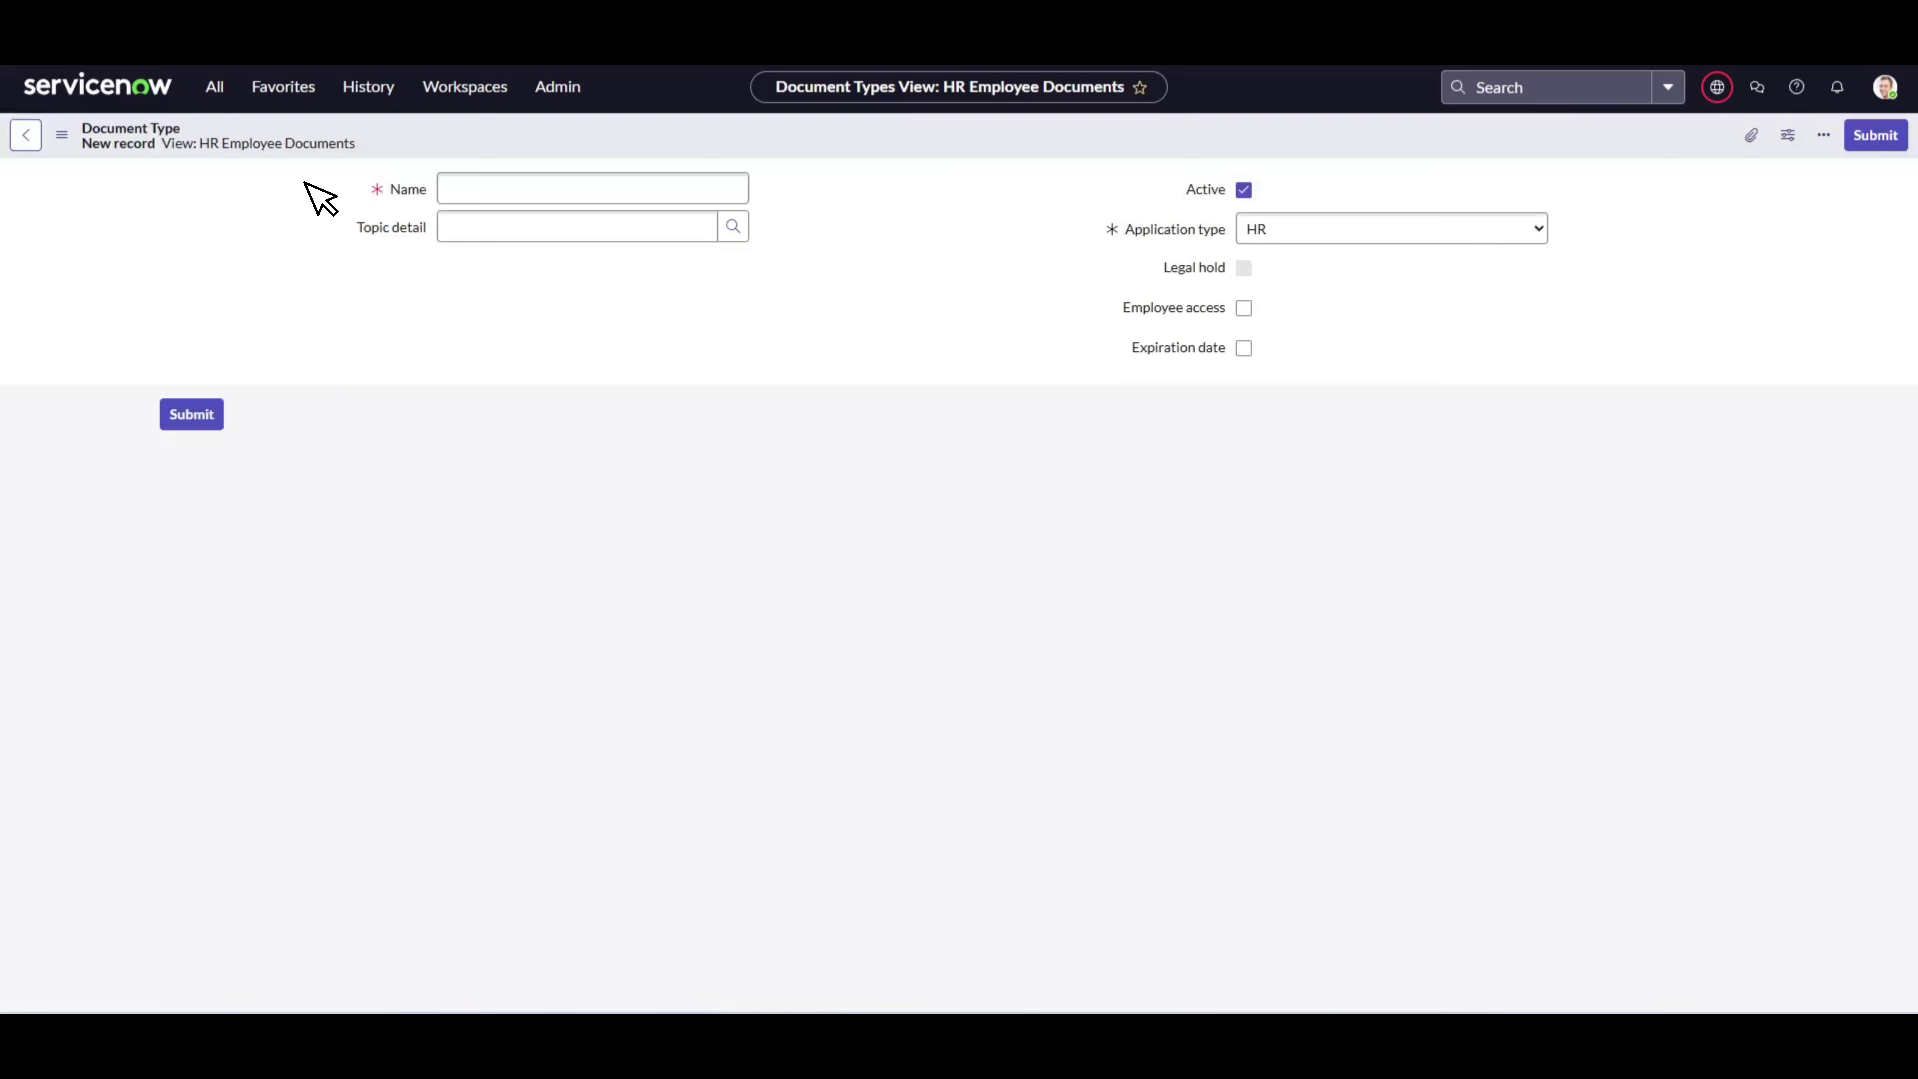
pyautogui.click(464, 189)
pyautogui.write('Benefit Employee Documents')
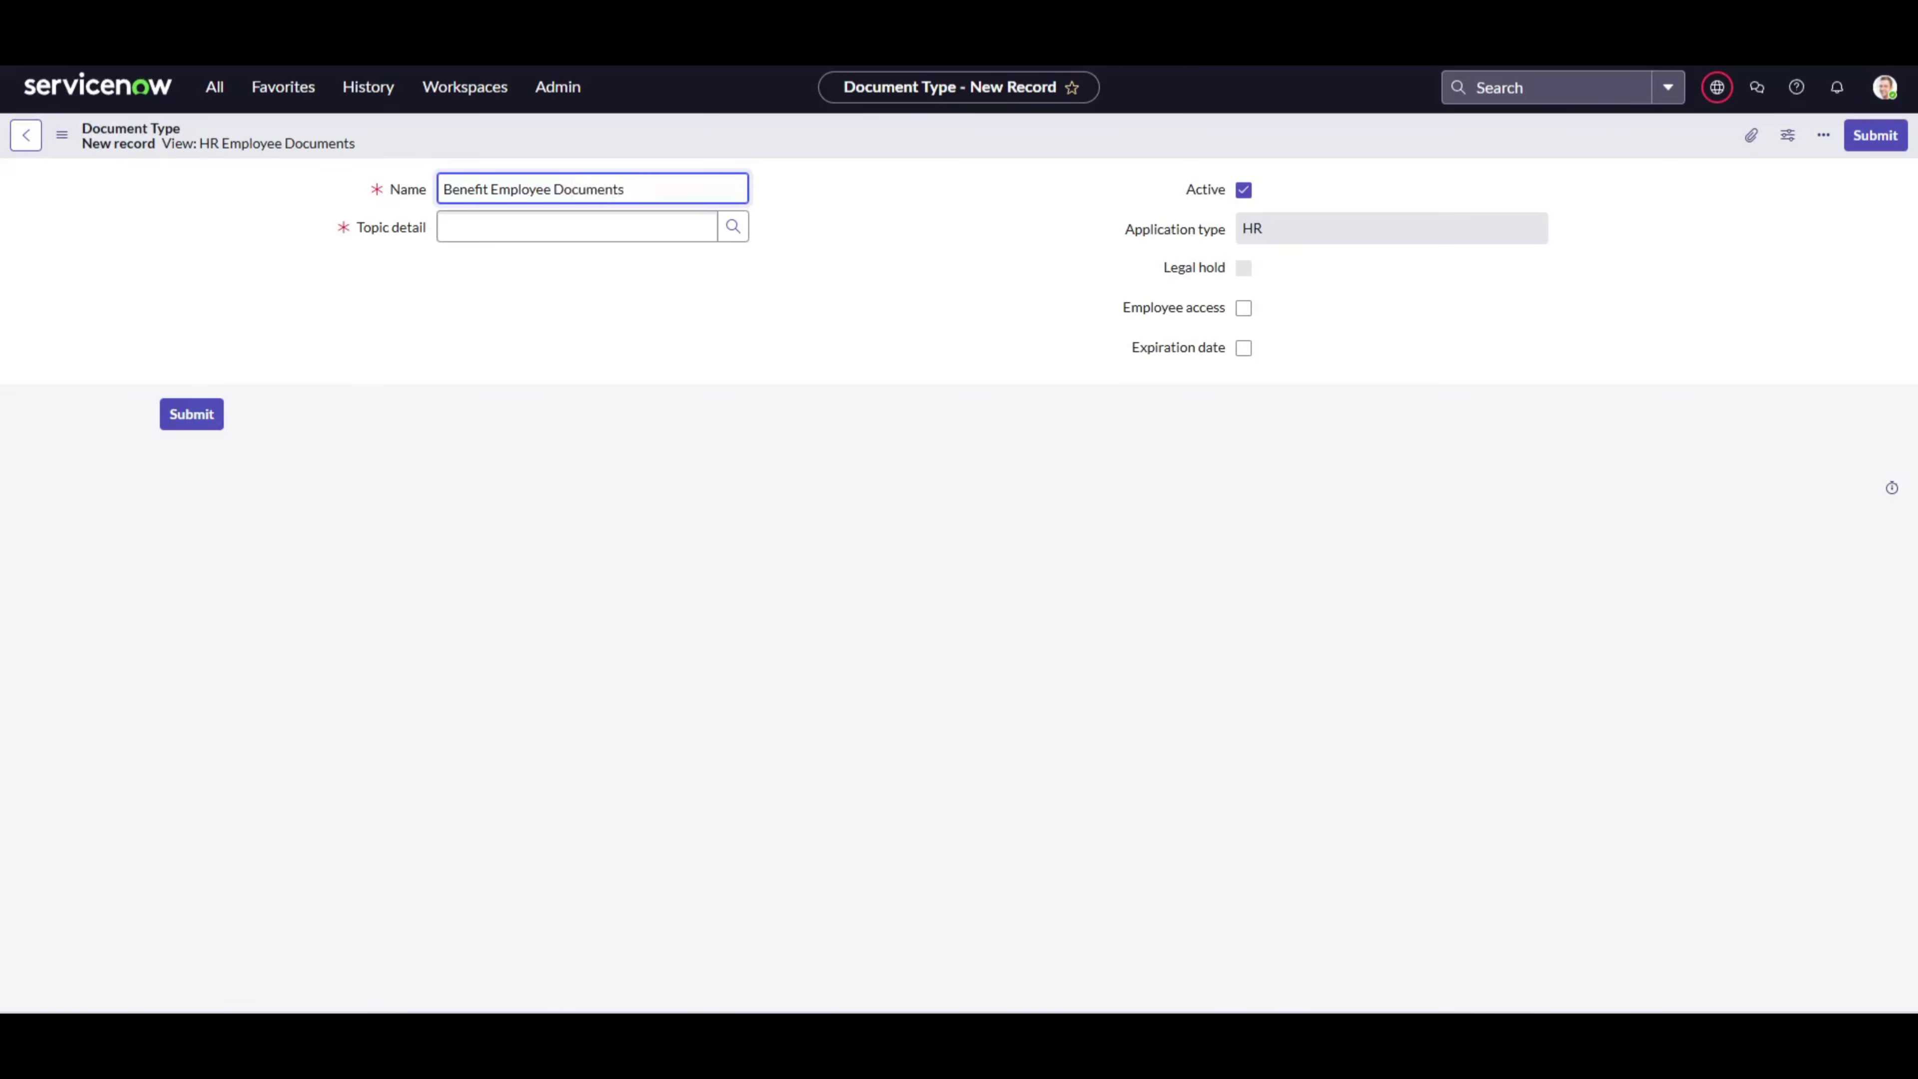
pyautogui.press('Tab')
pyautogui.write('Inquiry')
pyautogui.press('Tab')
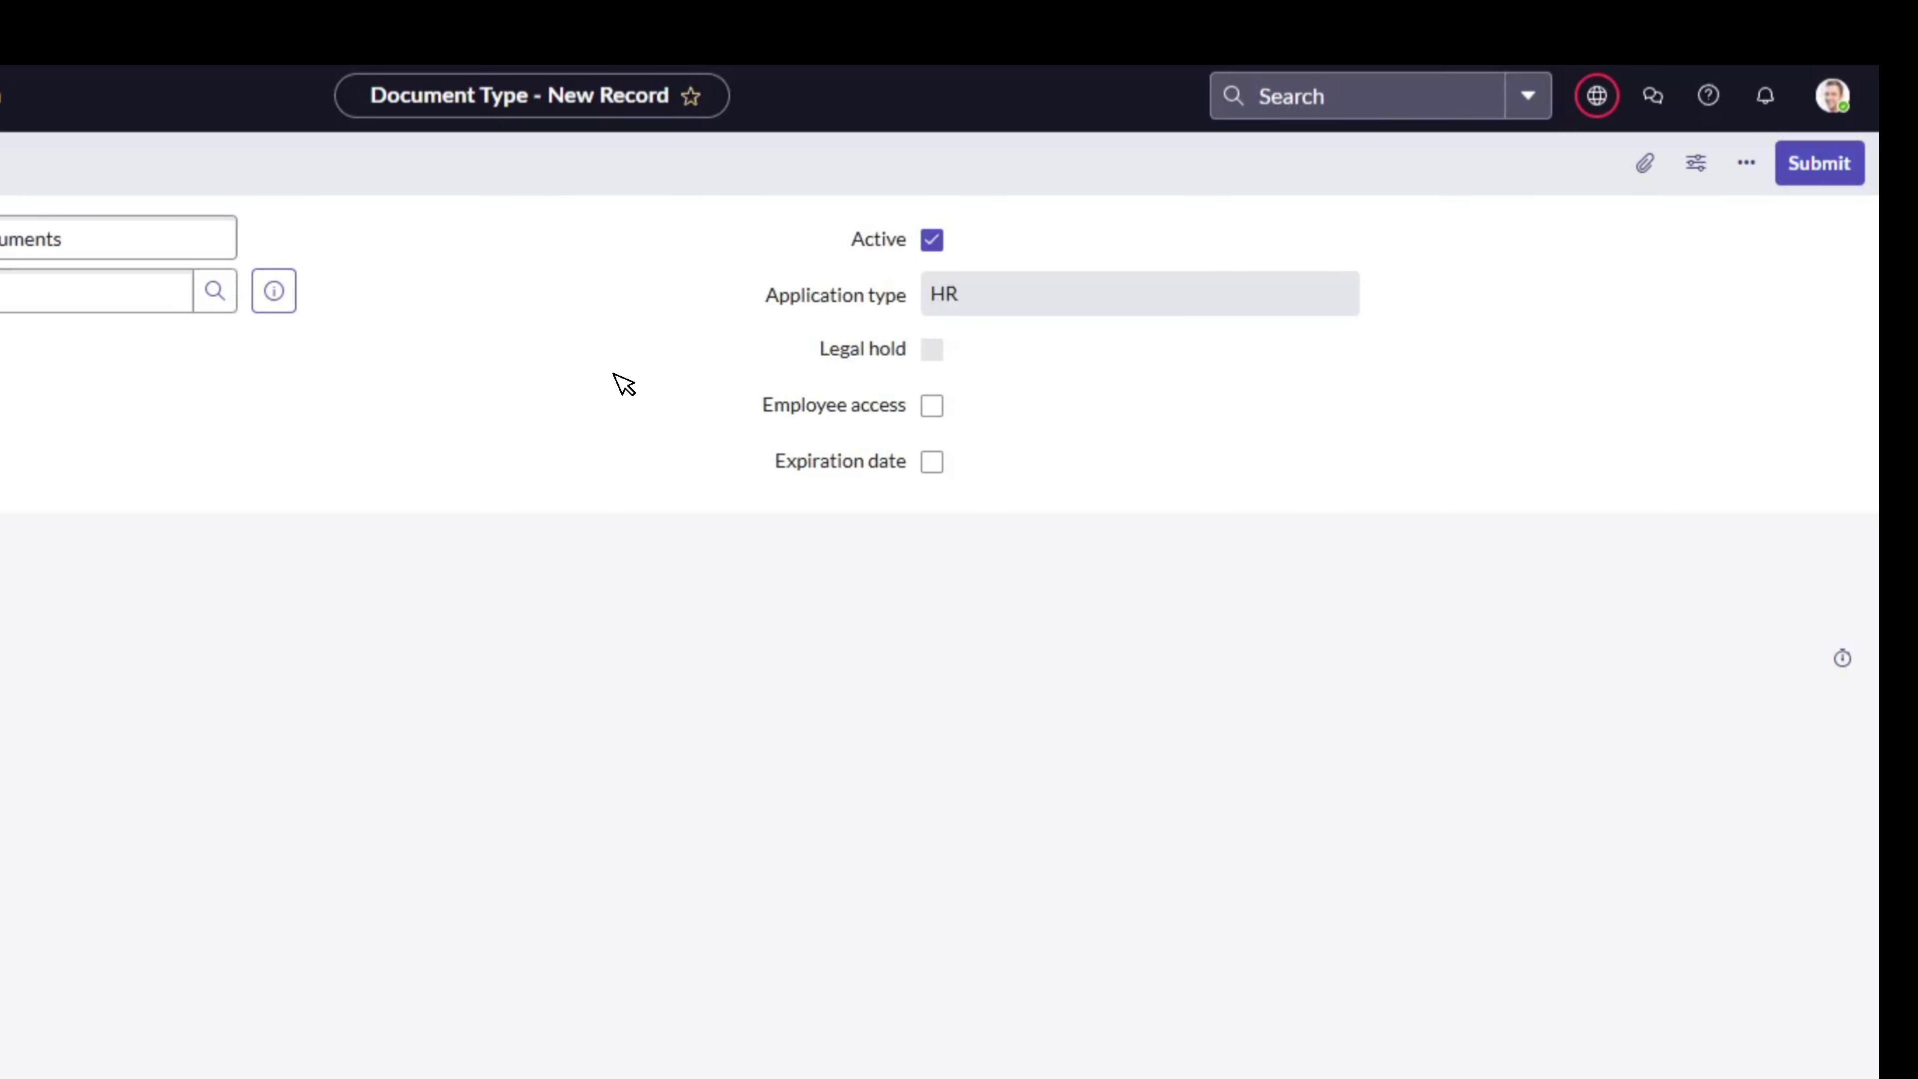
# Enable employee access and the expiration date for the document type, and save the record without leaving it.
pyautogui.click(933, 406)
pyautogui.click(935, 463)
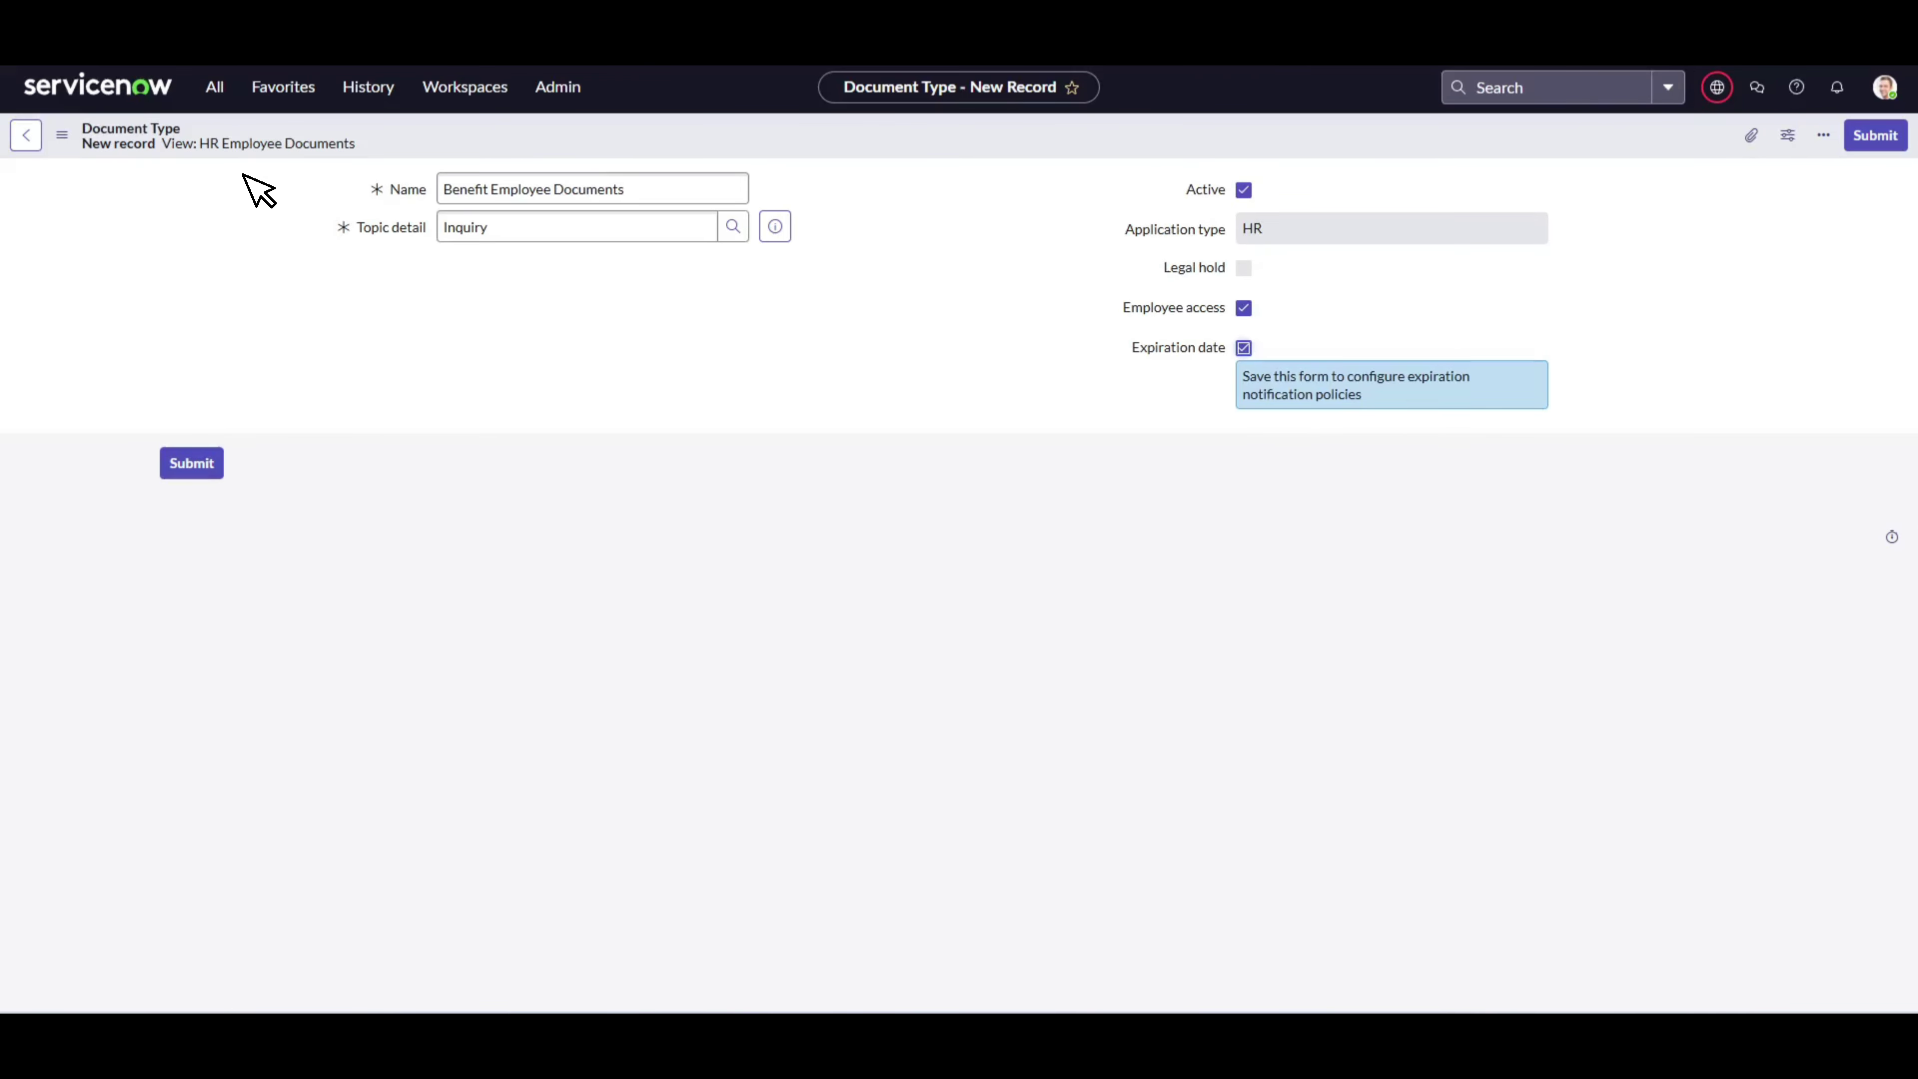
pyautogui.click(62, 134)
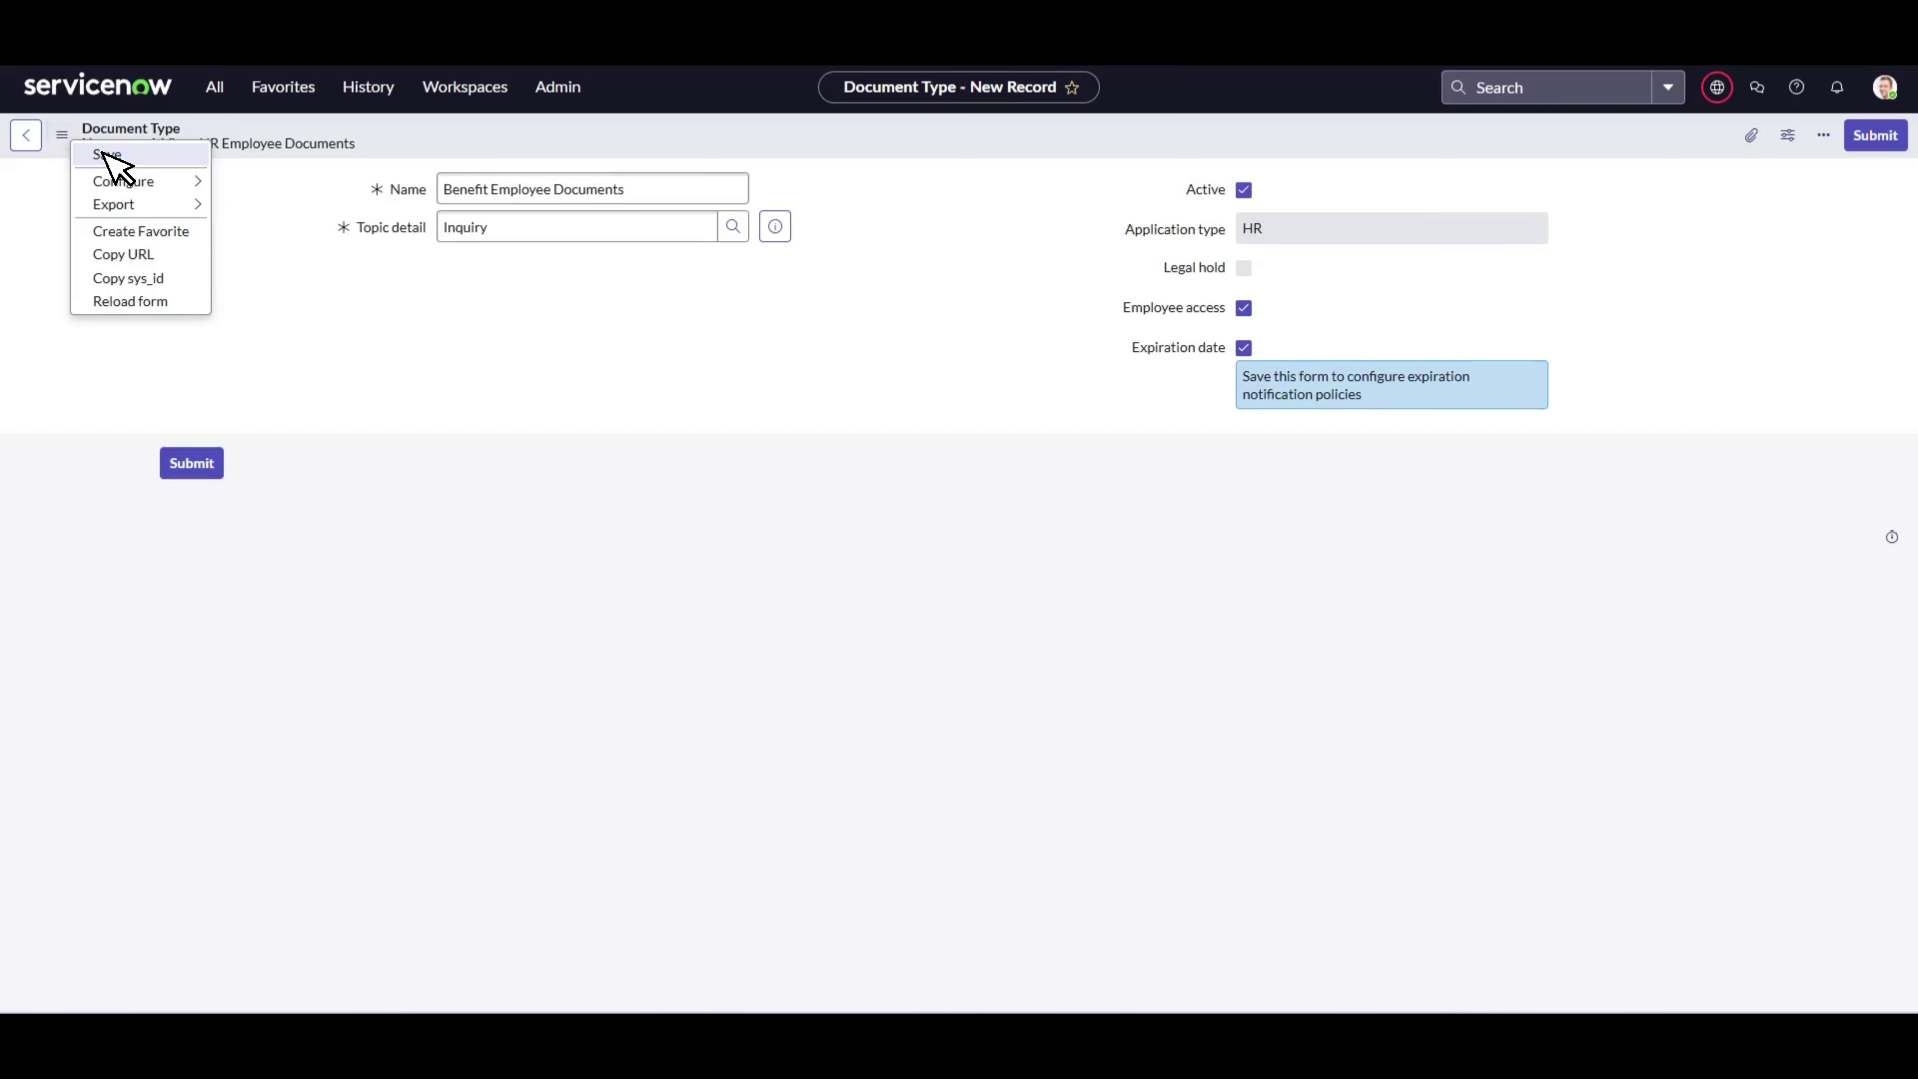
pyautogui.click(106, 155)
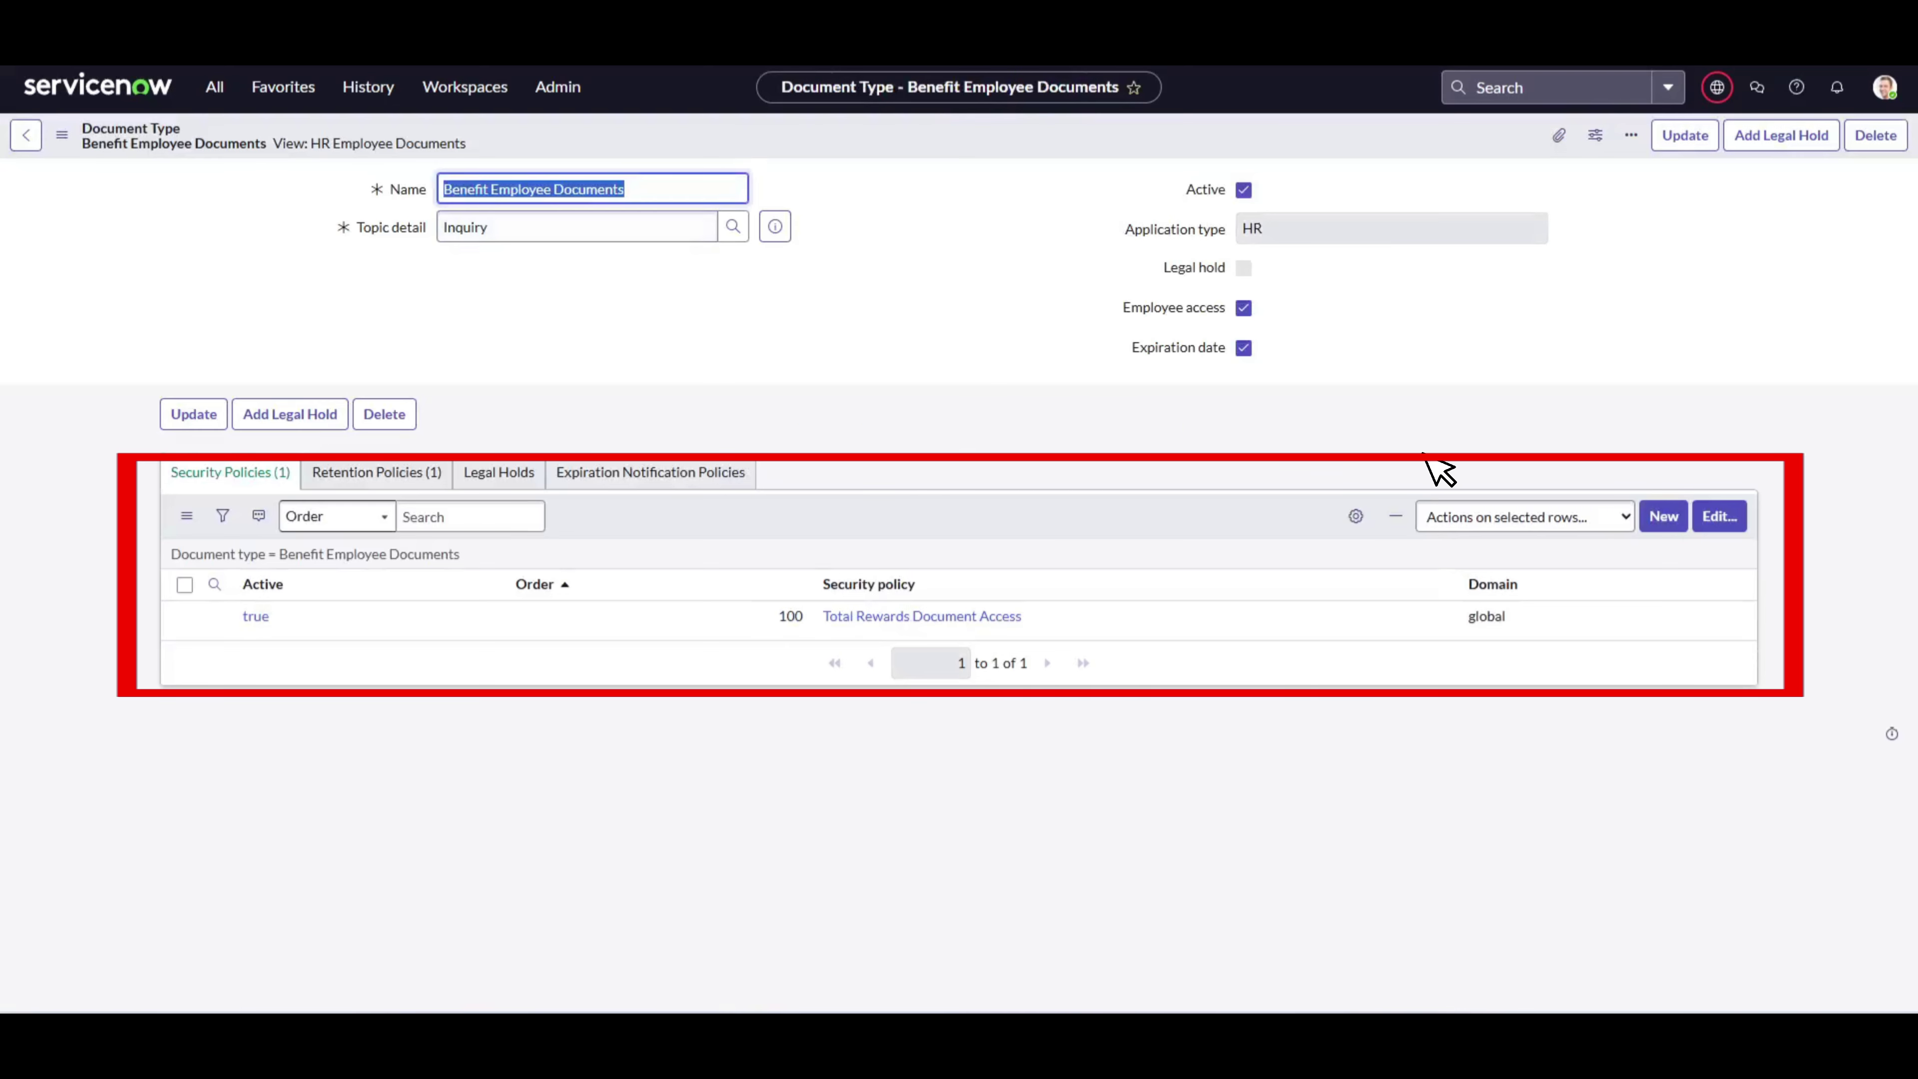
# Start a new security policy described as "Employee benefit document security policy" and give the HR Benefits group write access.
pyautogui.click(1662, 516)
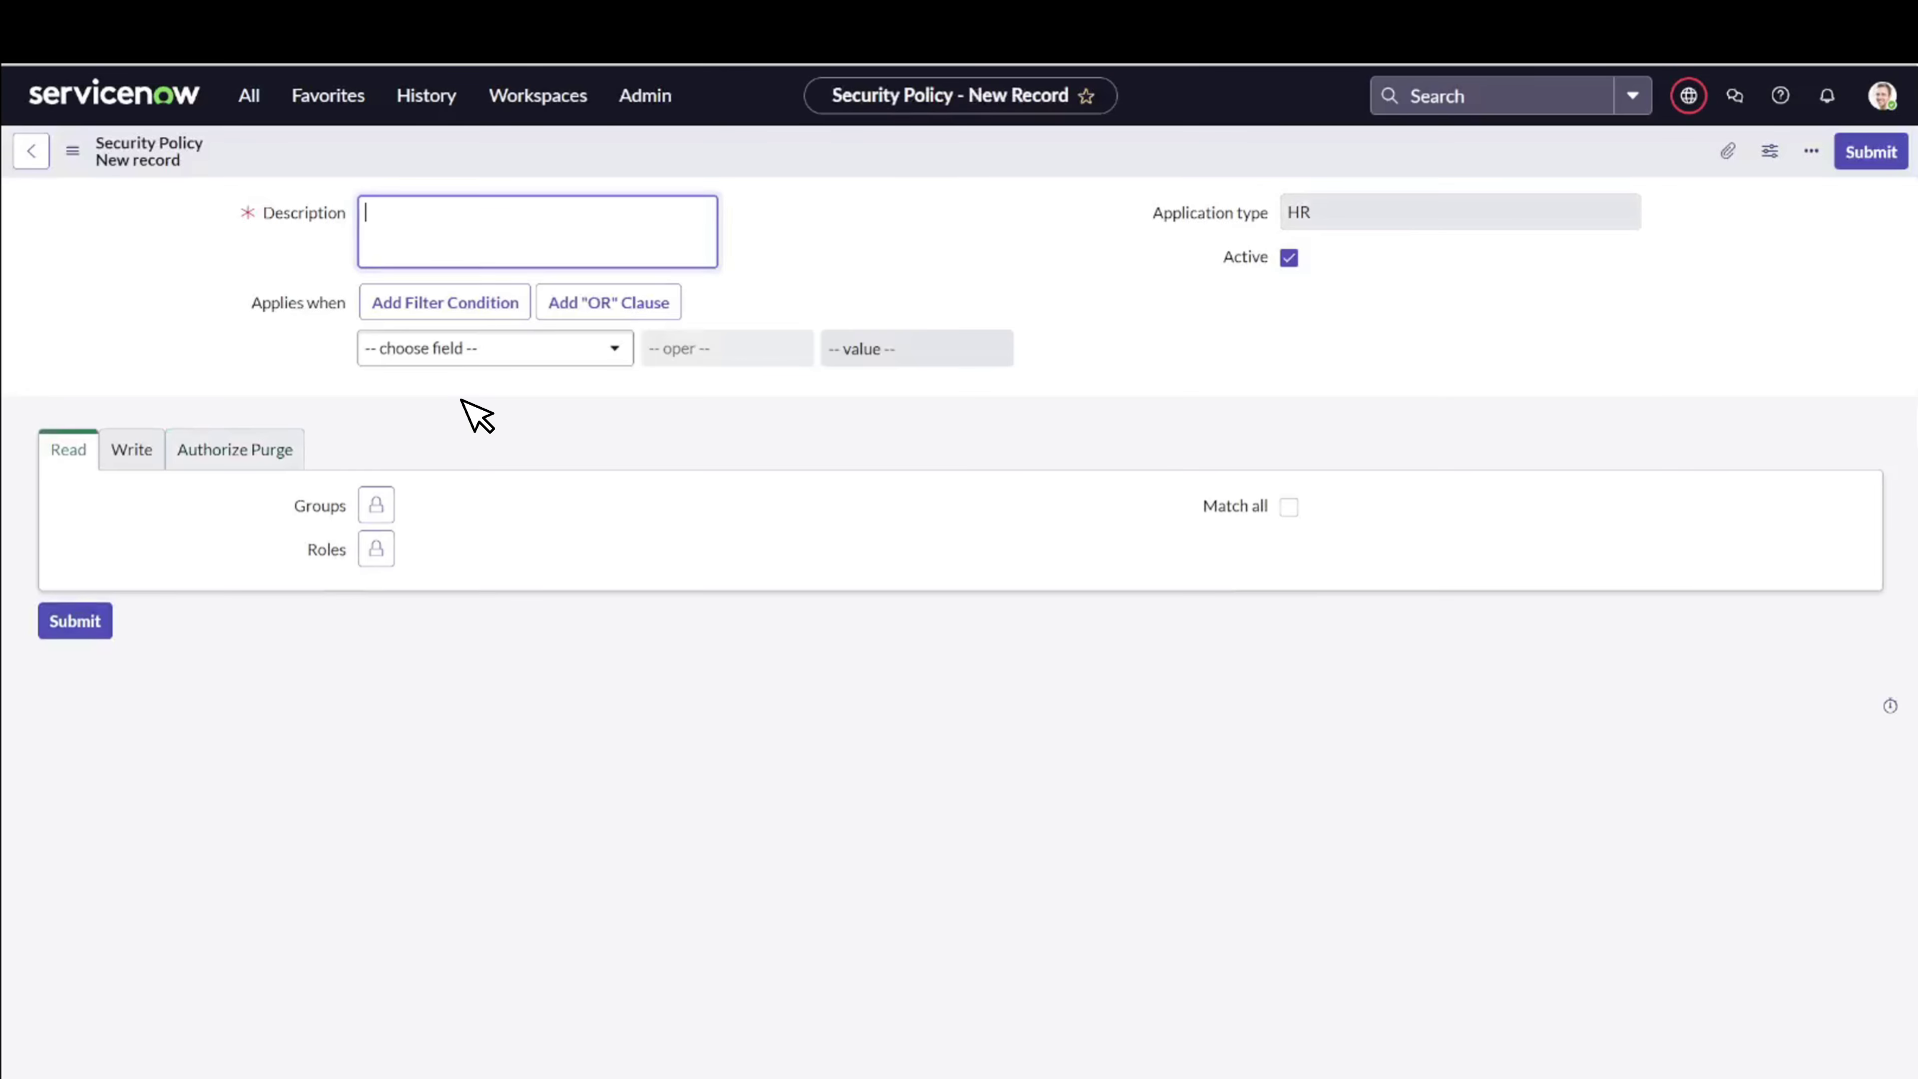
pyautogui.write('Employee benefit document security policy')
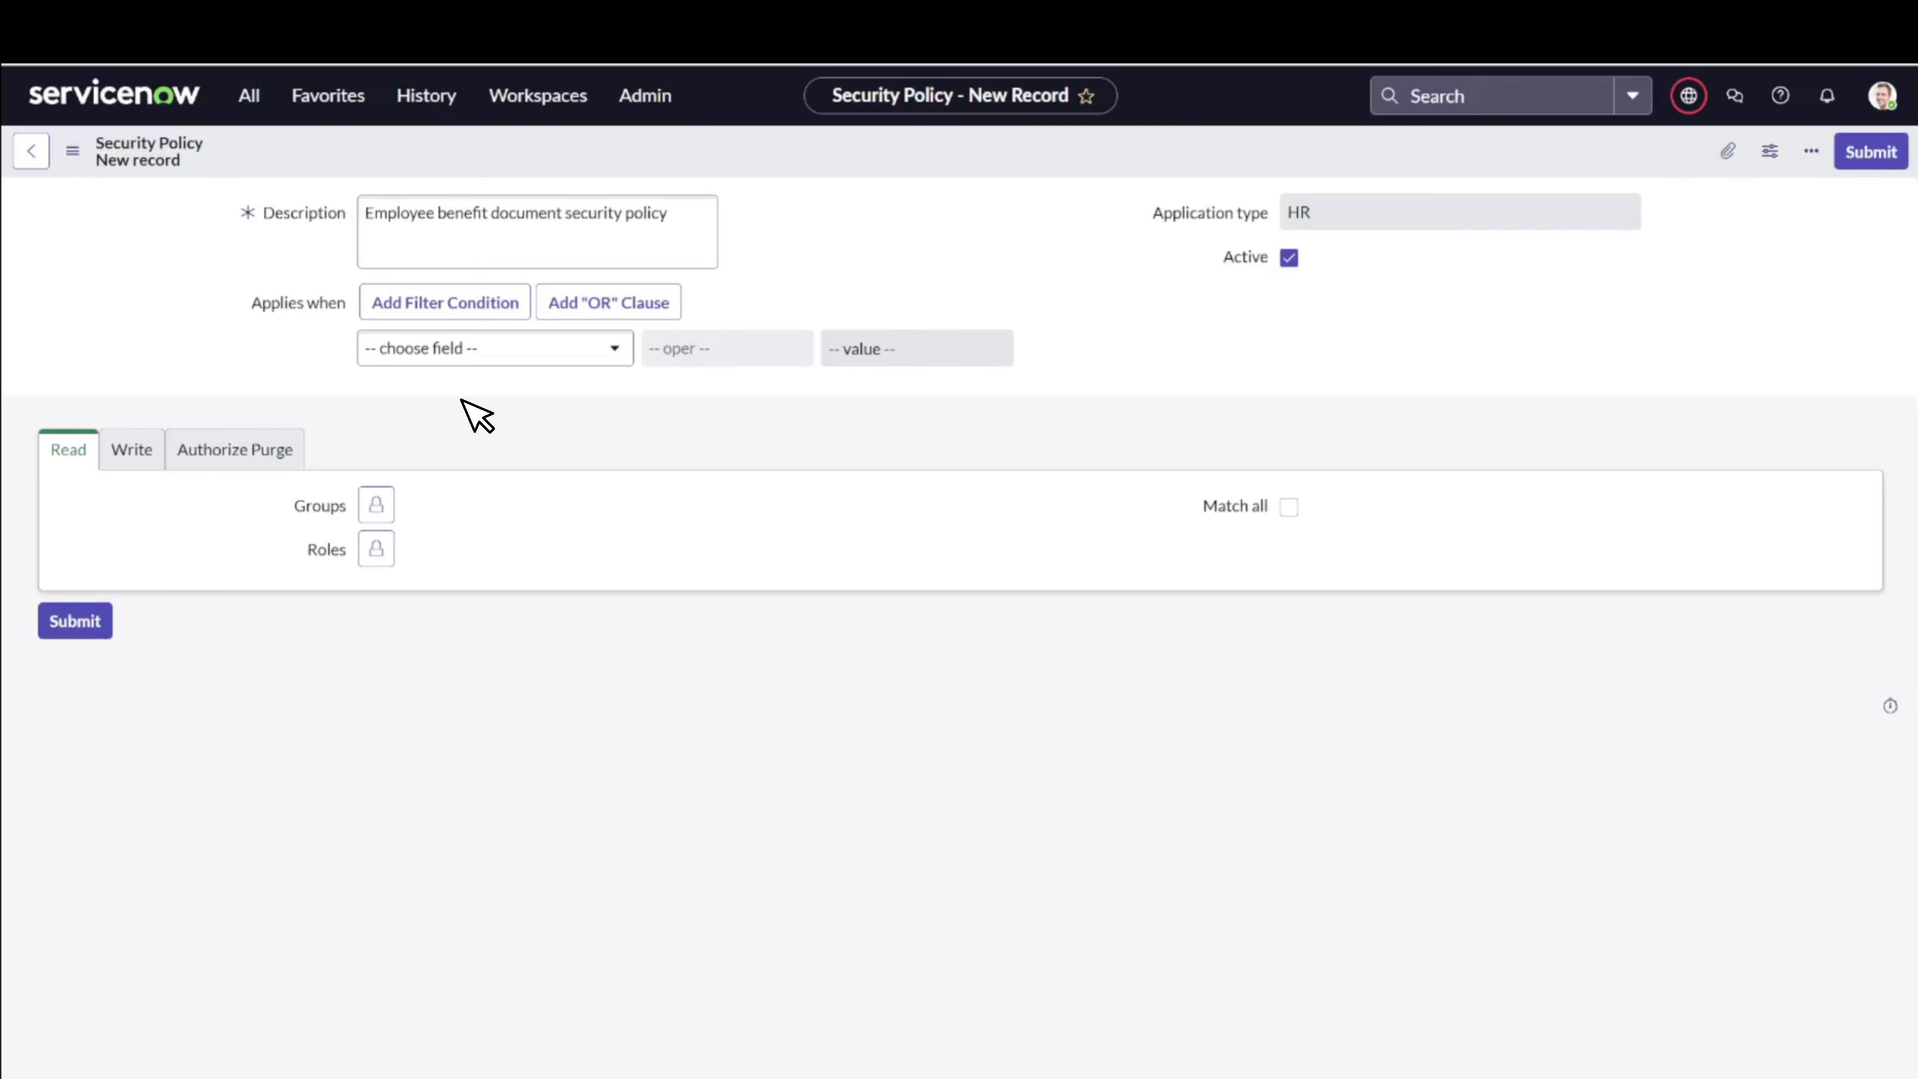
pyautogui.click(139, 447)
pyautogui.click(375, 505)
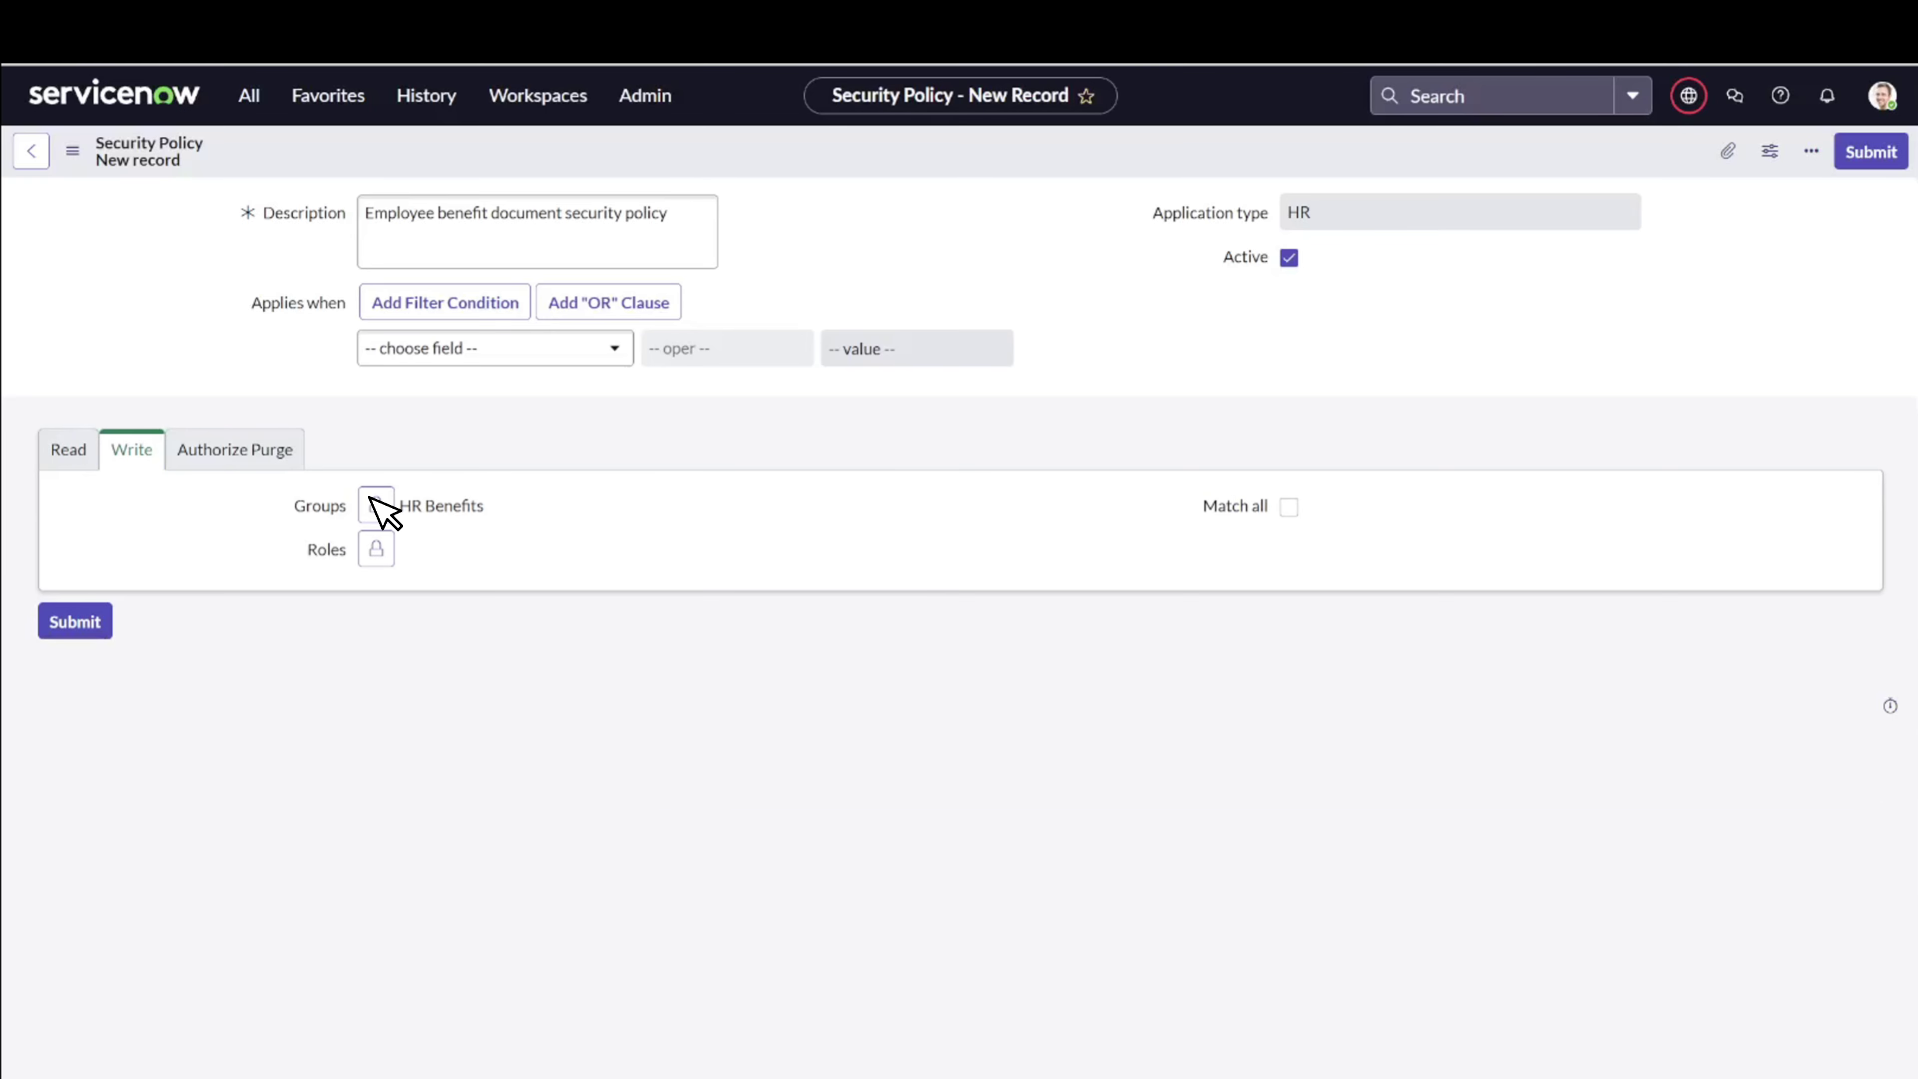
pyautogui.click(1288, 506)
pyautogui.press('space')
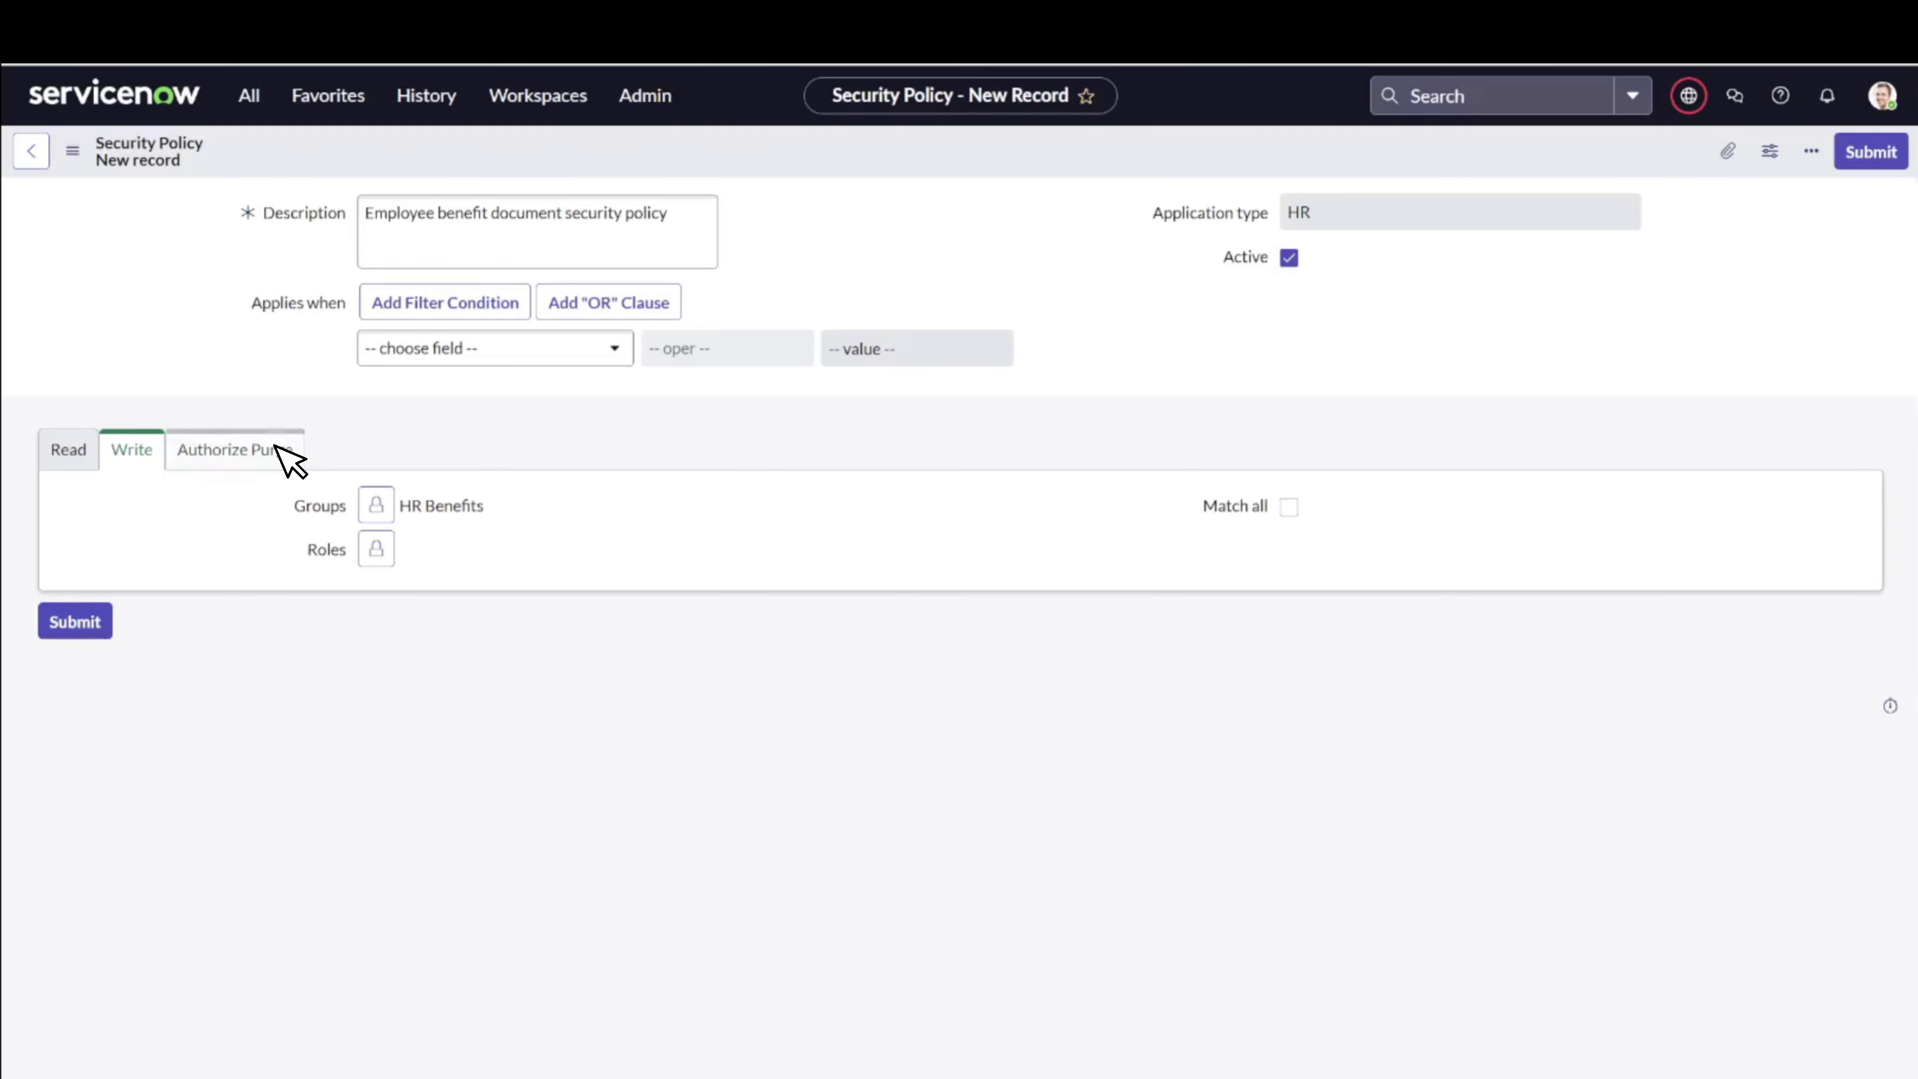
# Set the security policy's purge authorization to Required.
pyautogui.click(290, 461)
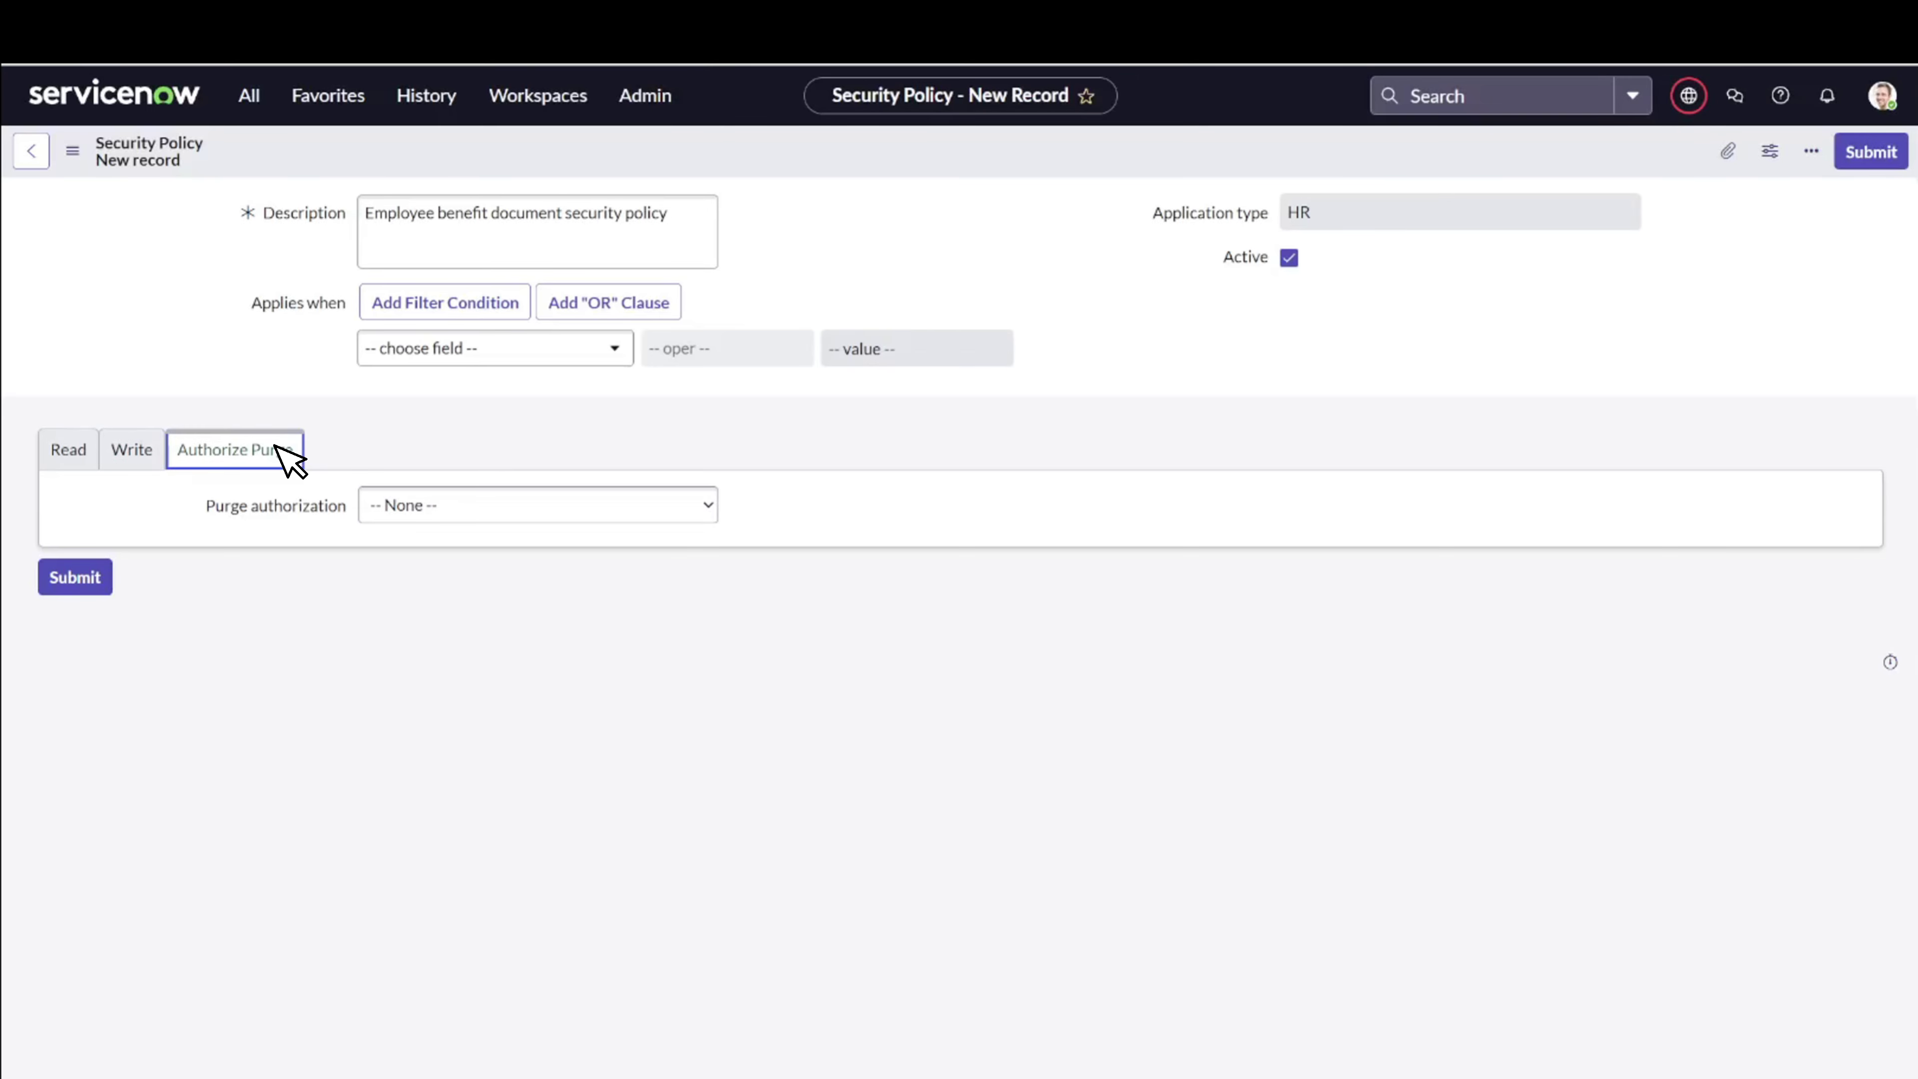
pyautogui.click(521, 506)
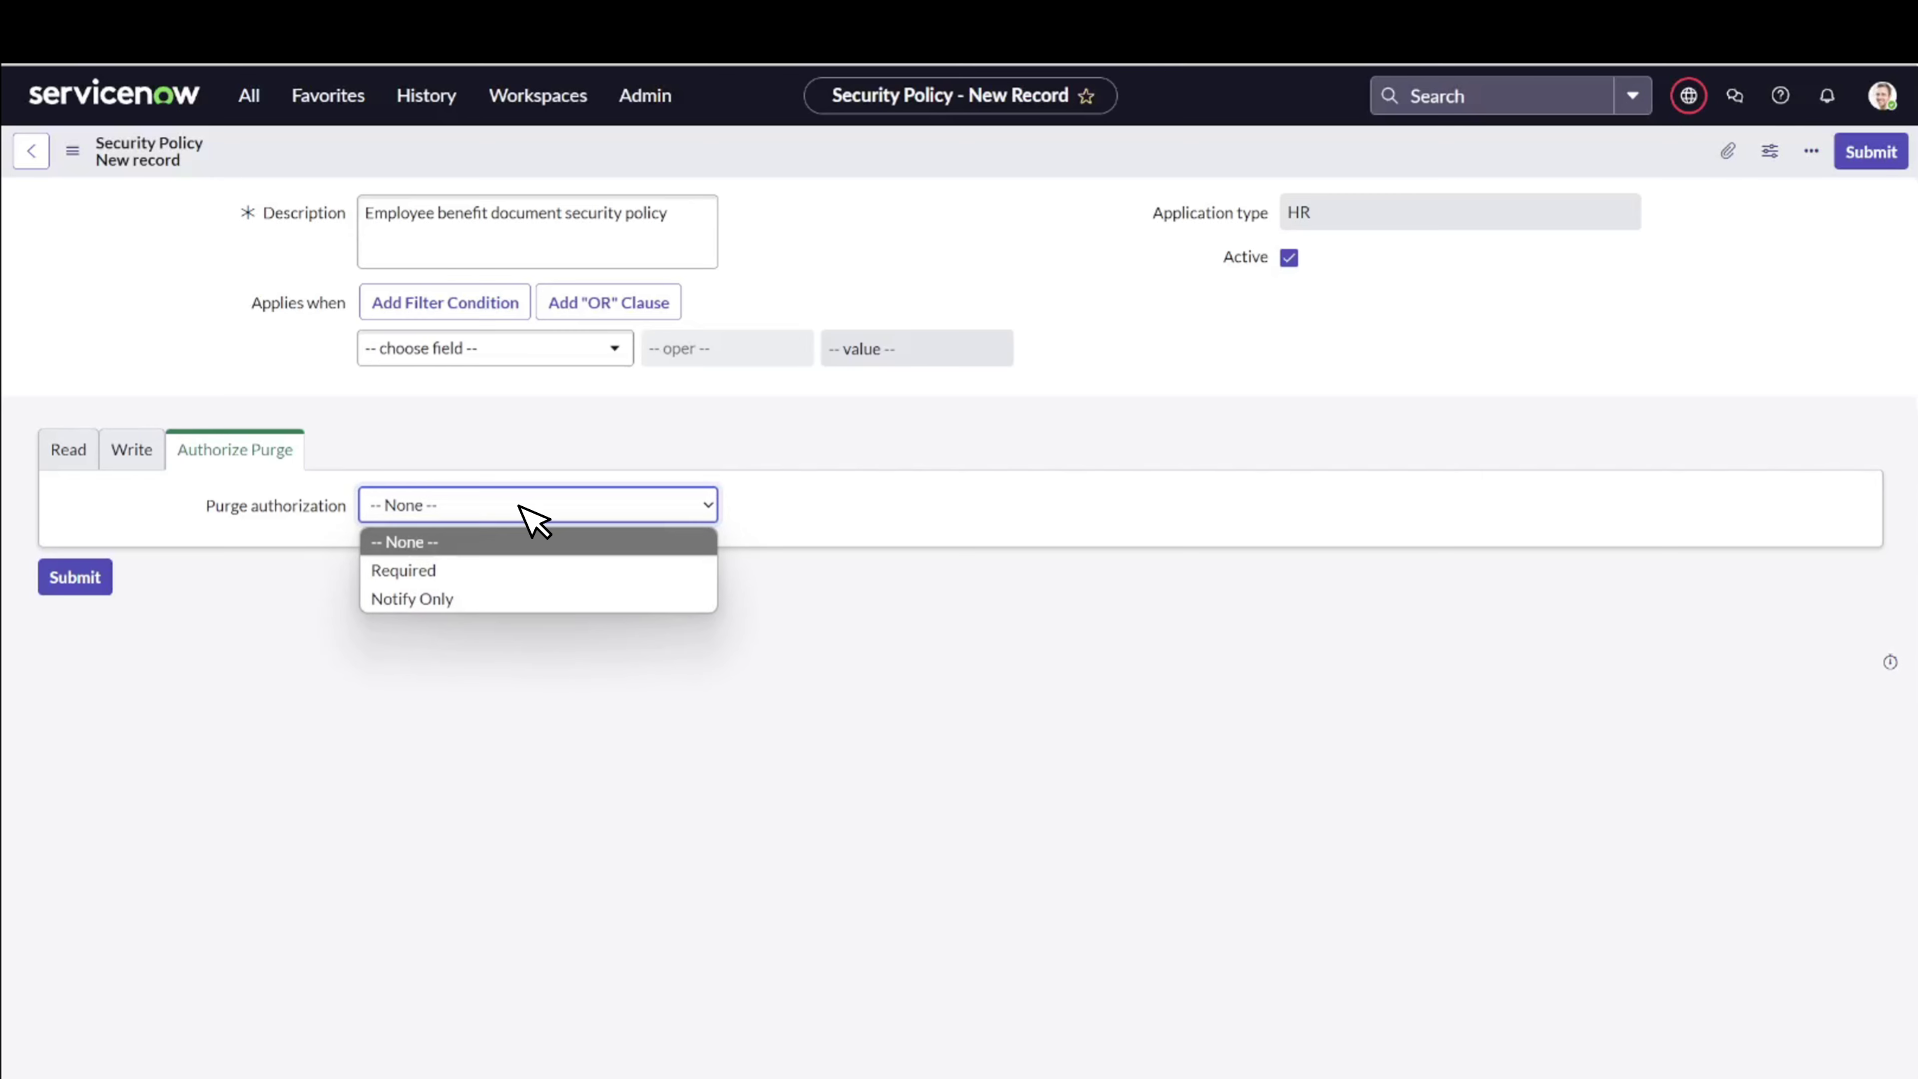
pyautogui.press('Down')
pyautogui.press('Return')
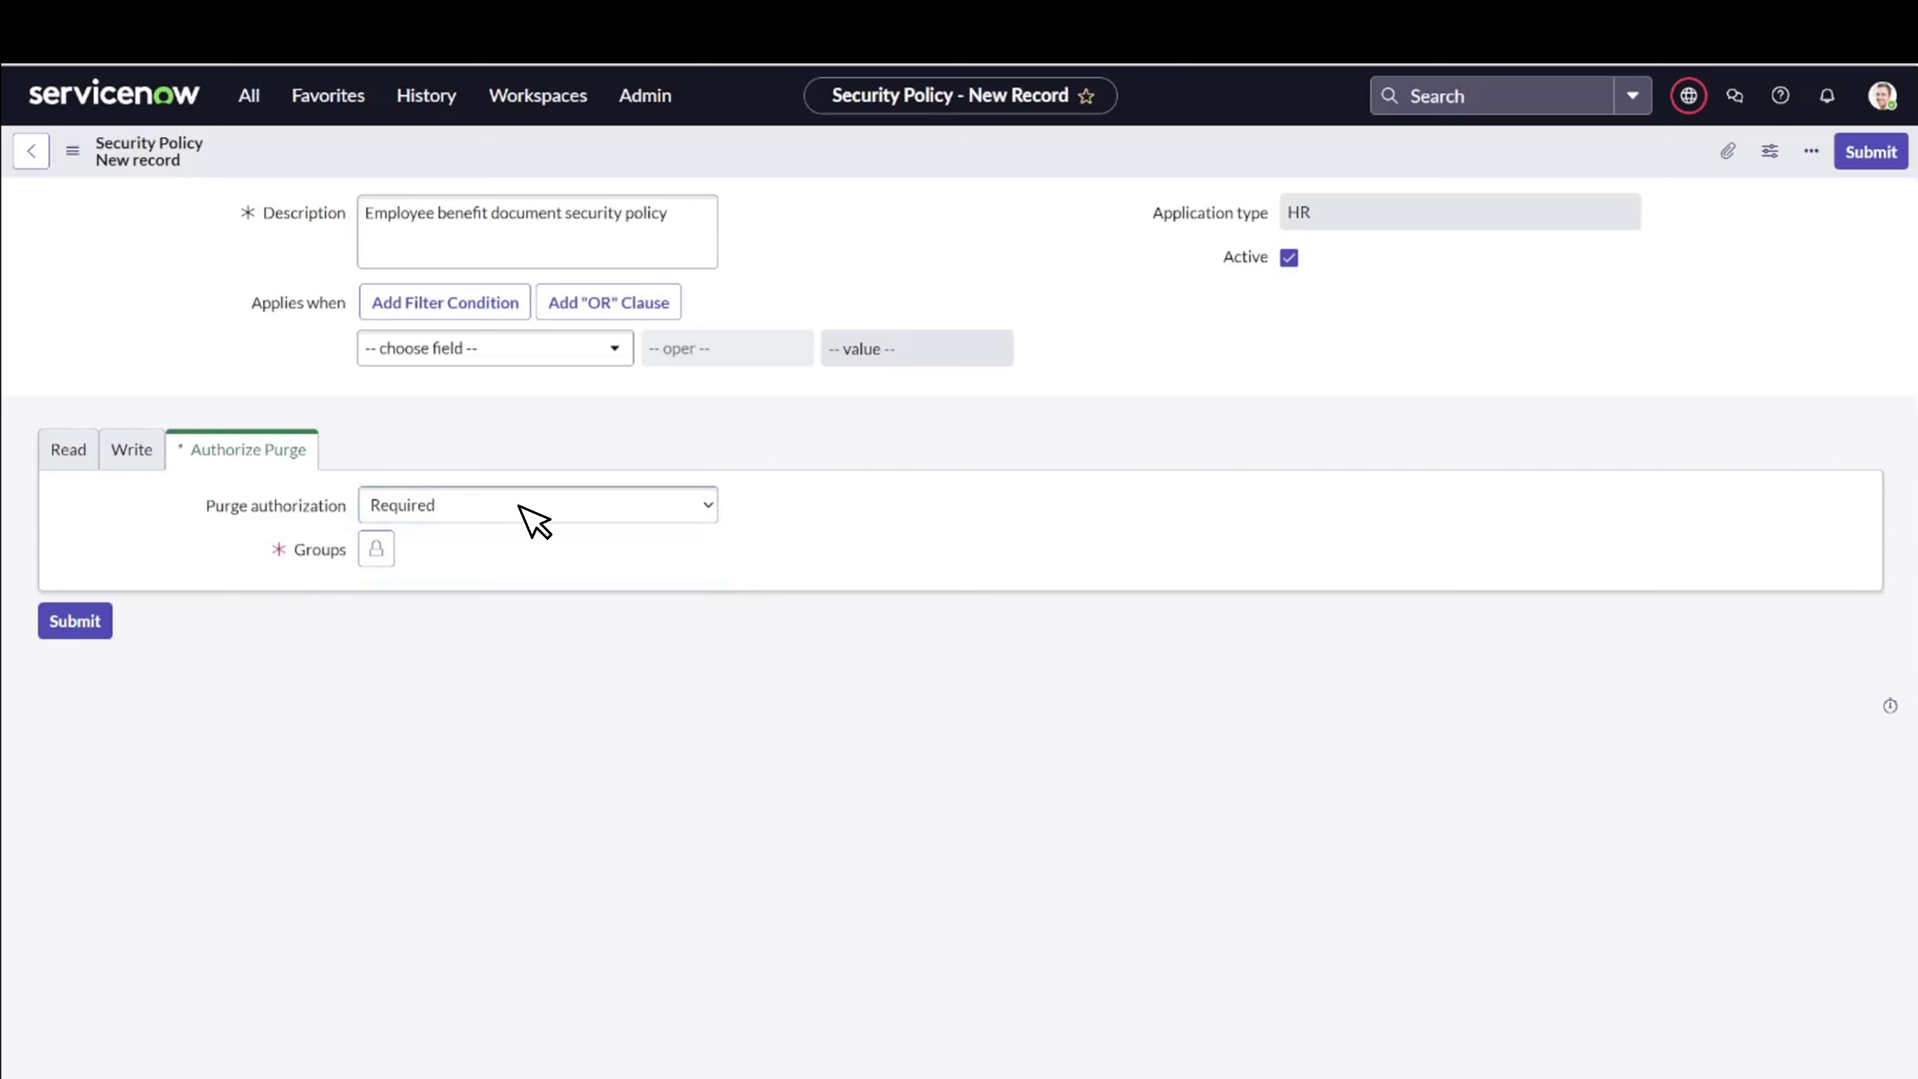
# Change the purge authorization to Notify Only, fill in its mandatory groups and submit the security policy.
pyautogui.click(533, 521)
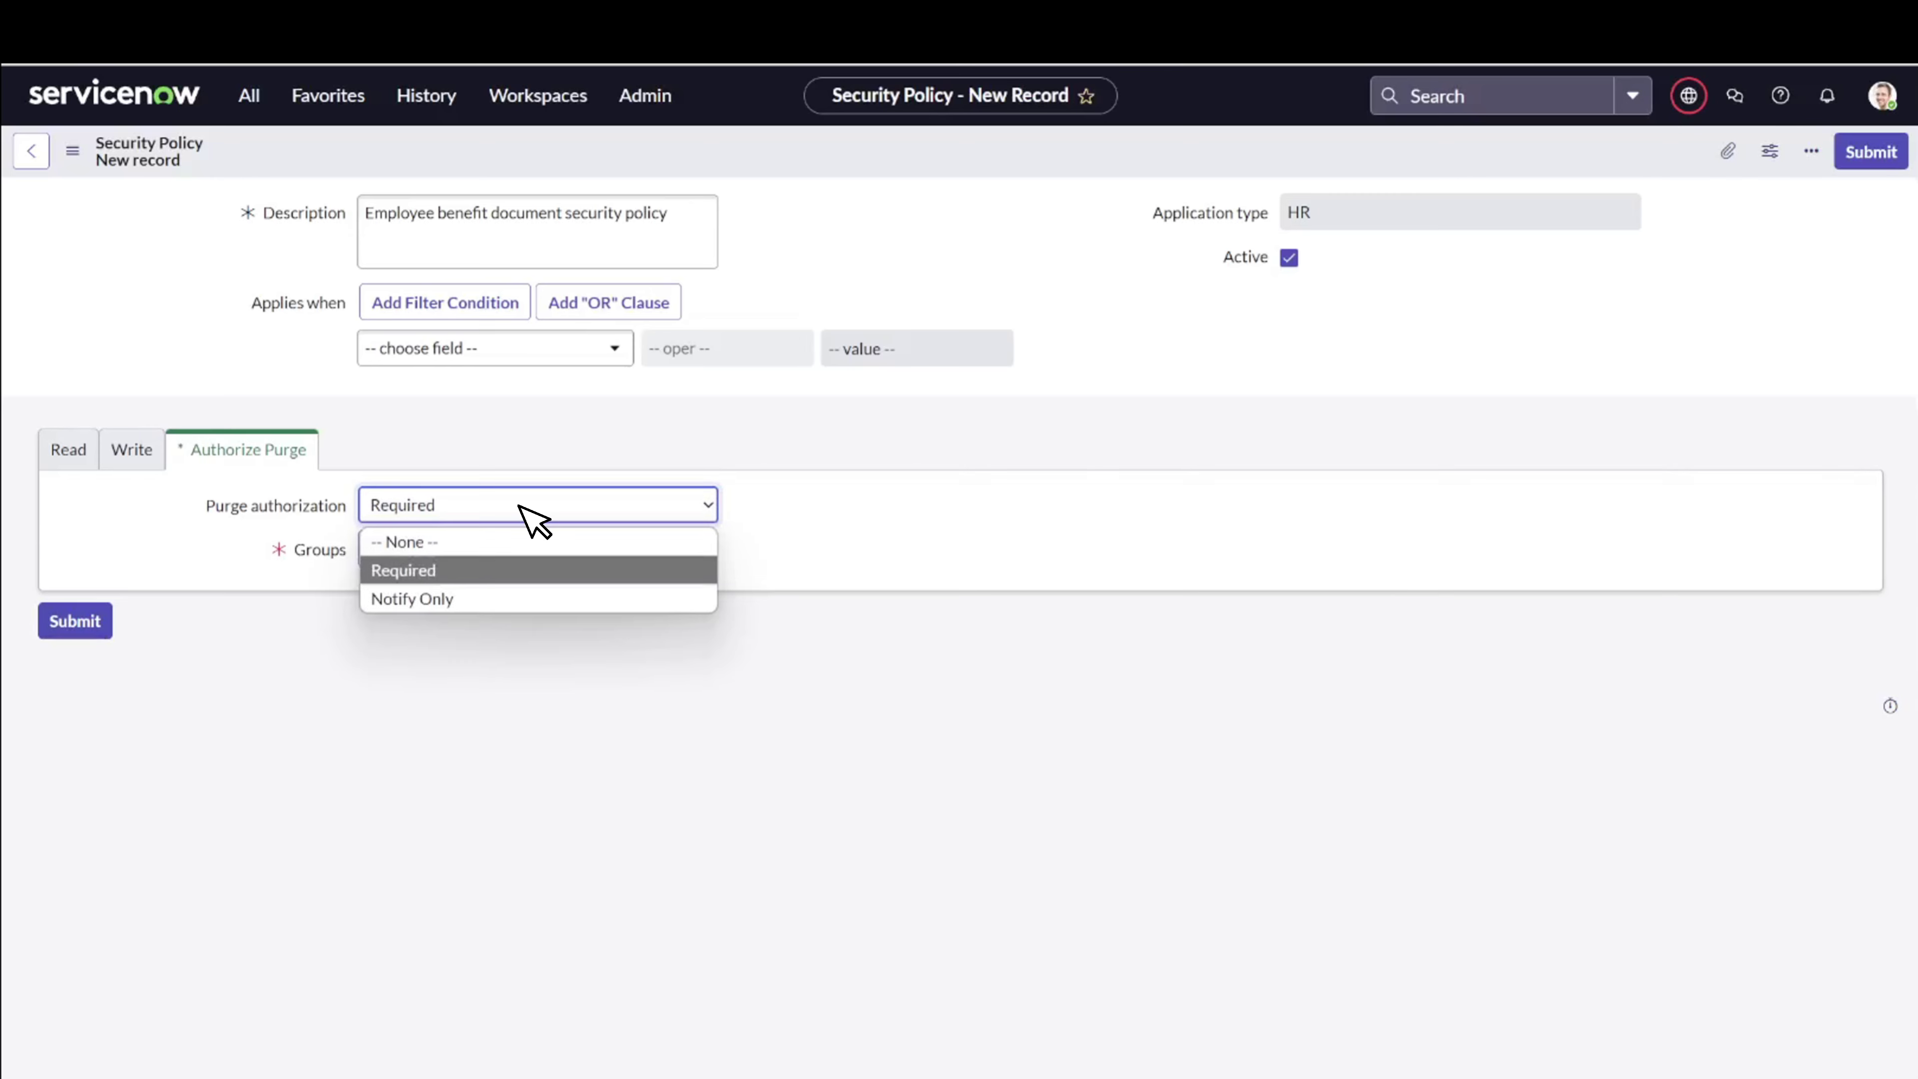
pyautogui.press('Down')
pyautogui.press('Return')
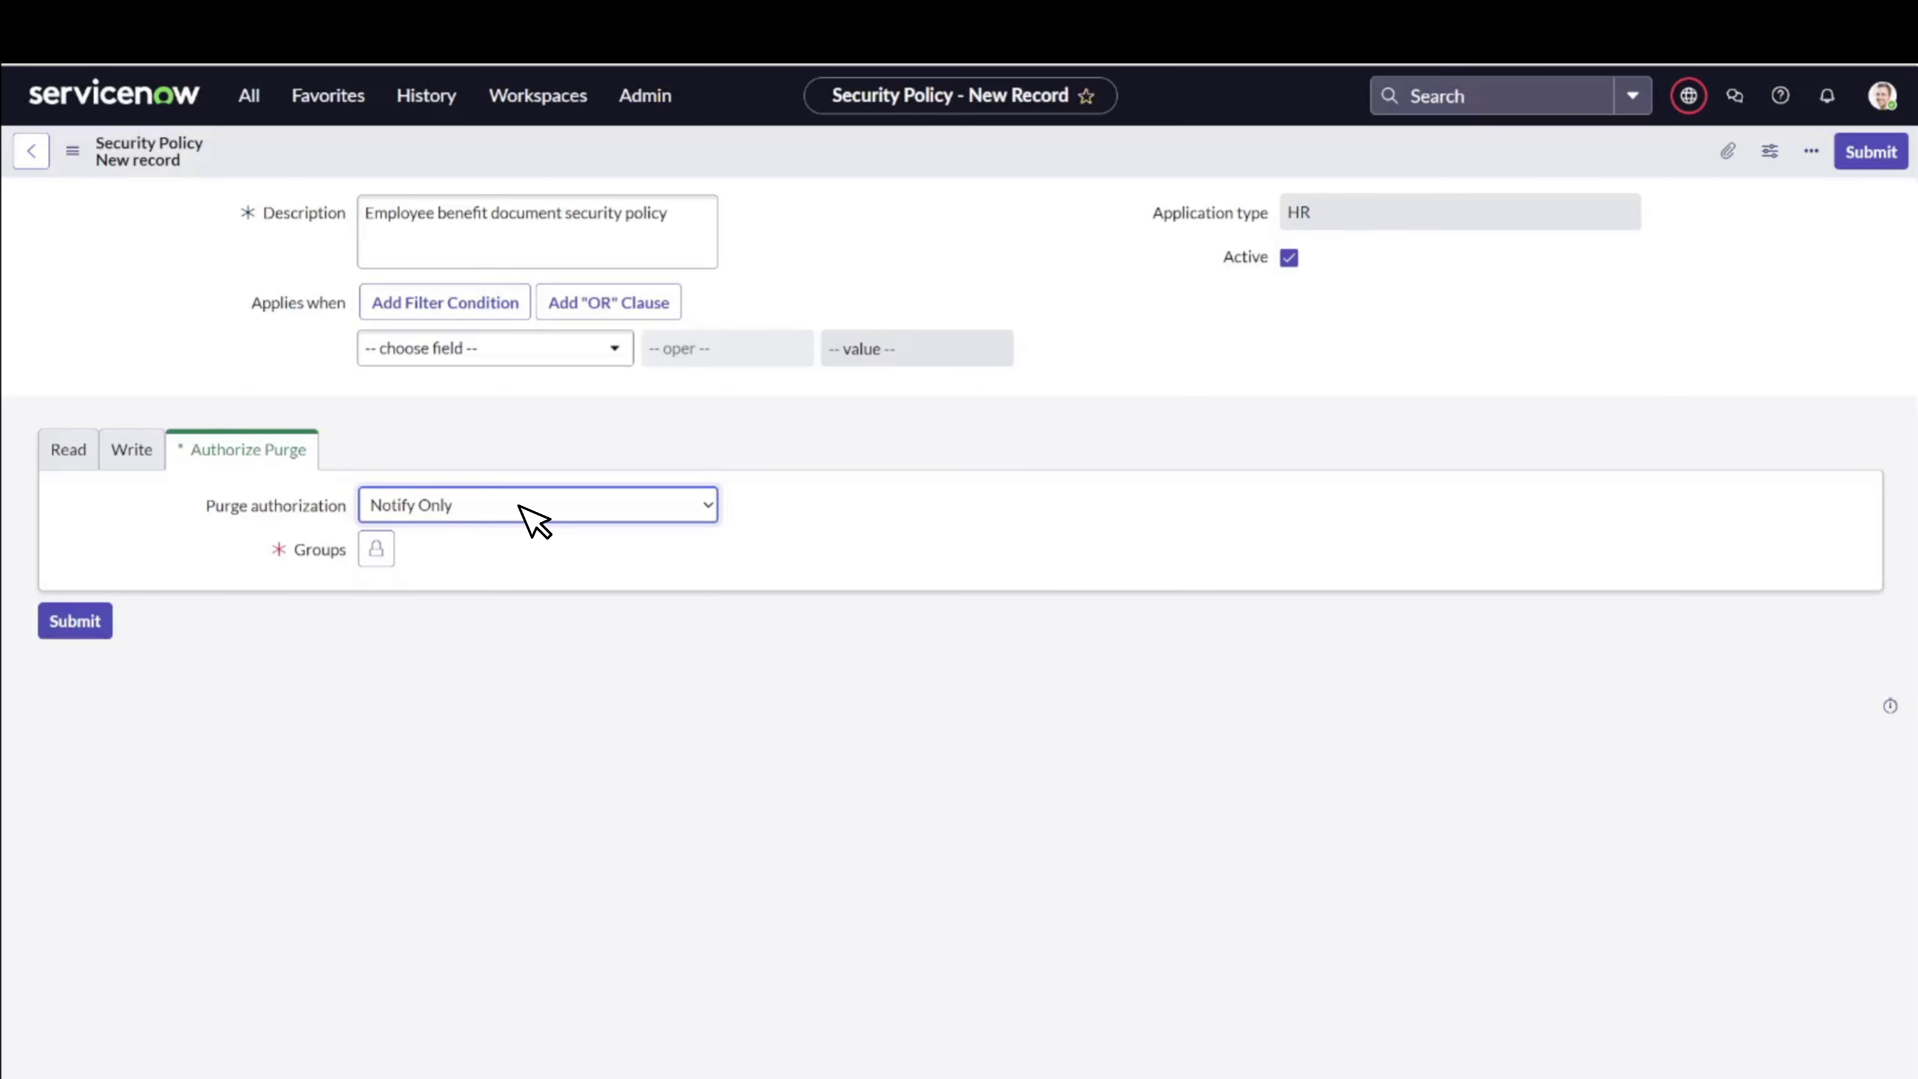
pyautogui.click(376, 549)
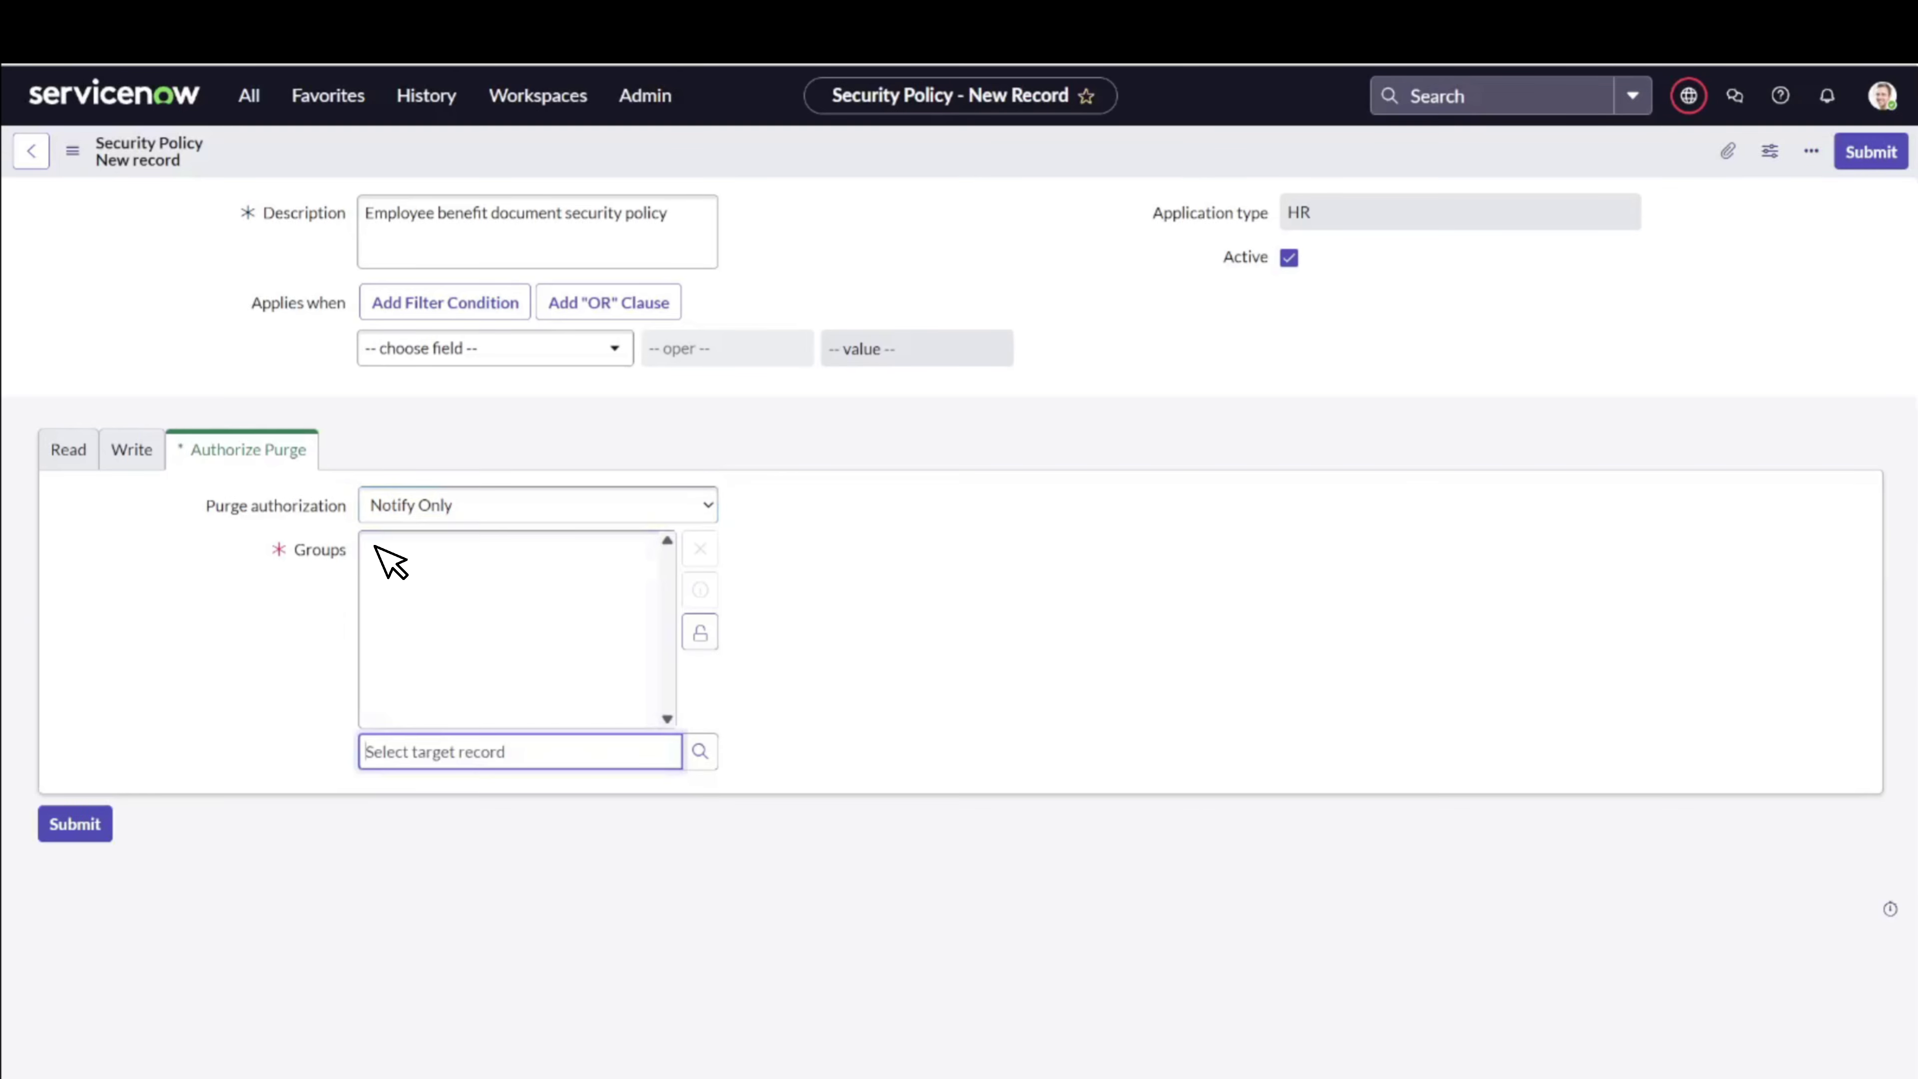
pyautogui.click(376, 547)
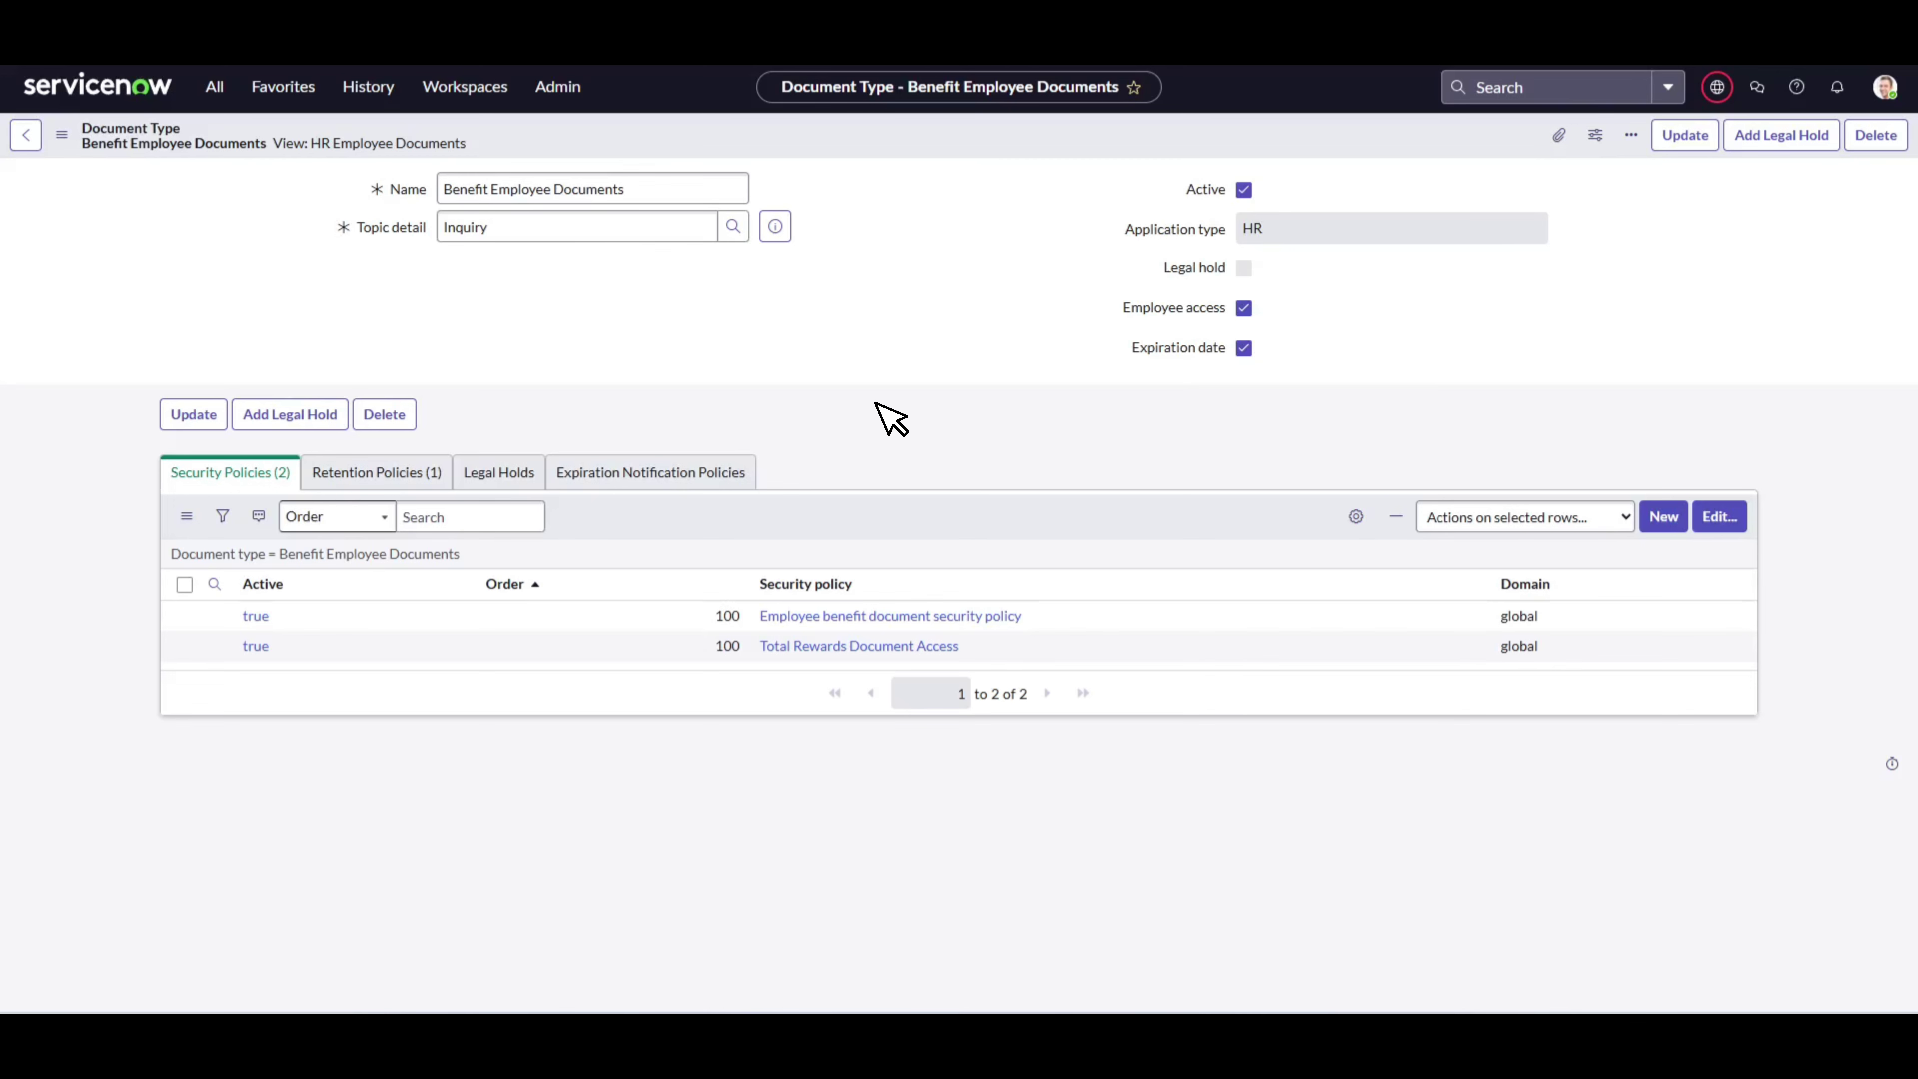
# Start a new retention policy for the document type and, within it, a new retention period titled "End of Employment + 2 Months".
pyautogui.click(387, 476)
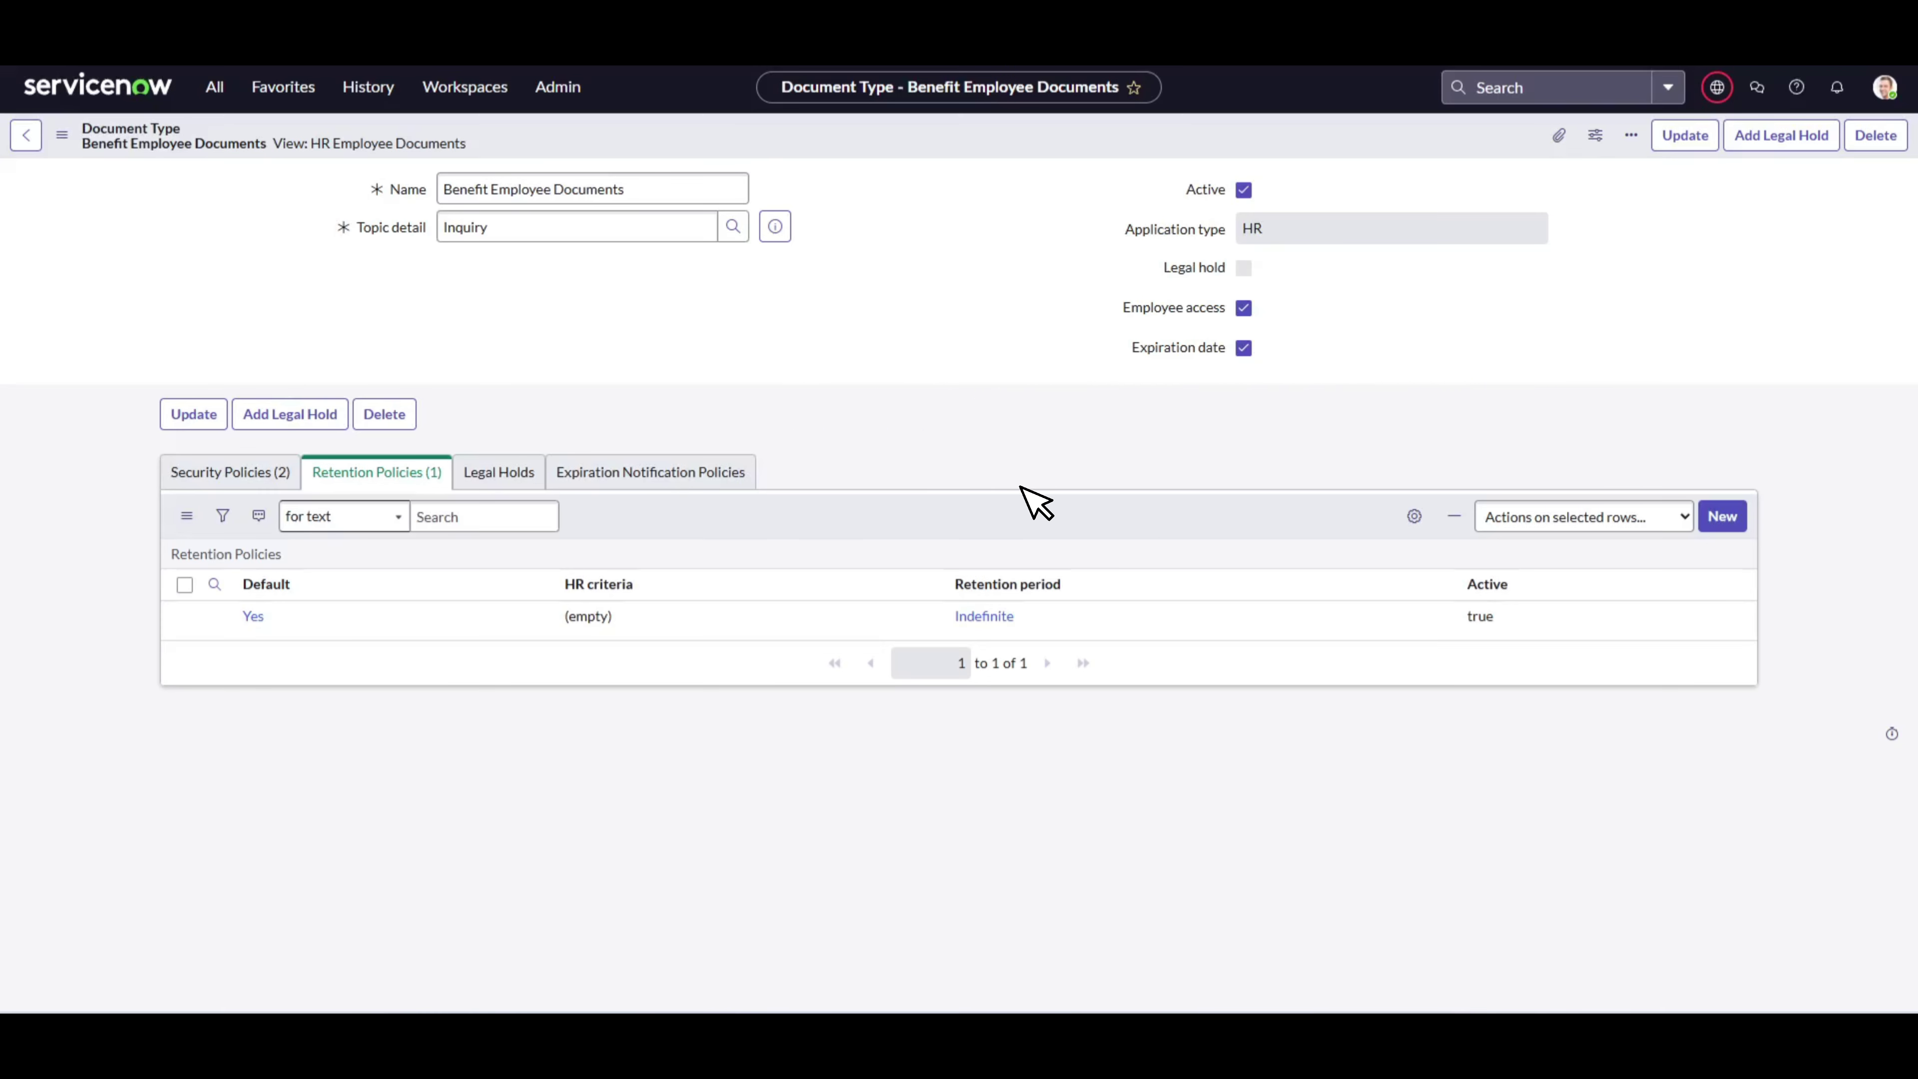
pyautogui.click(1723, 516)
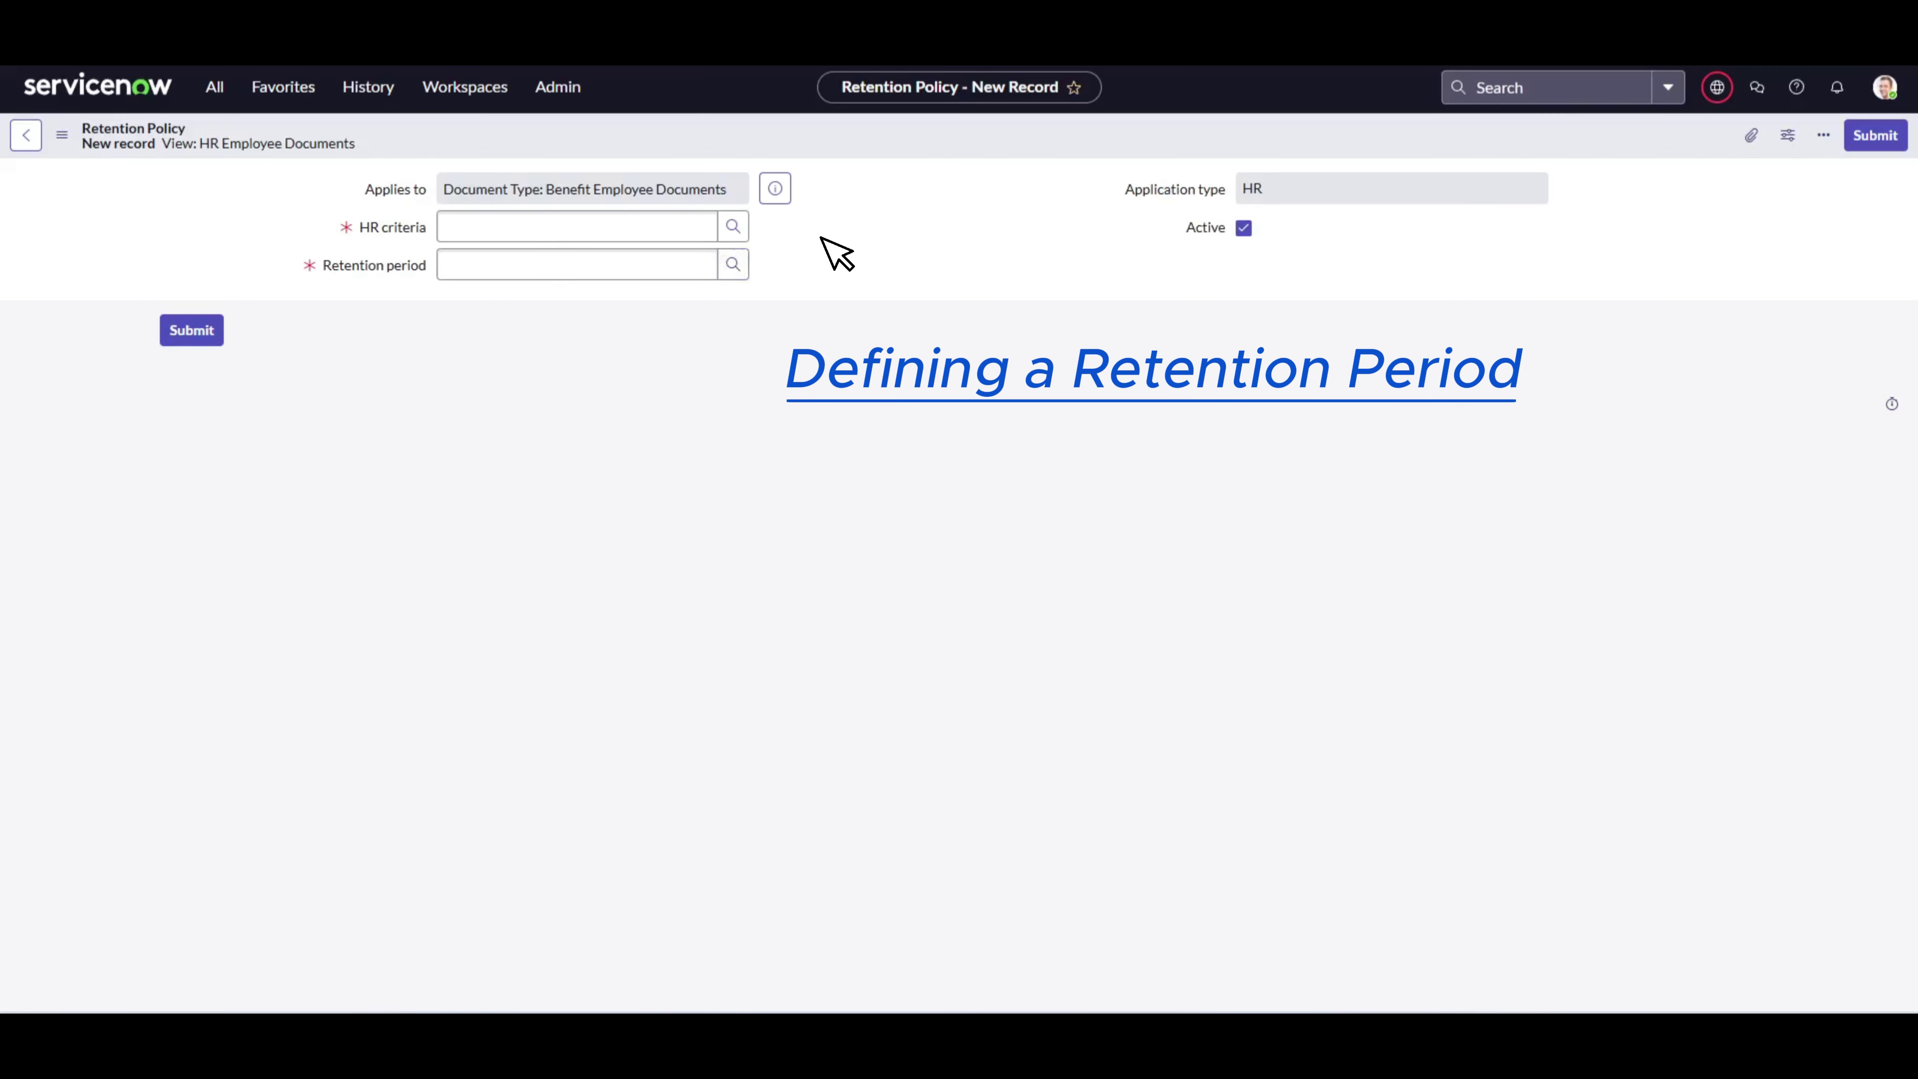
pyautogui.click(734, 262)
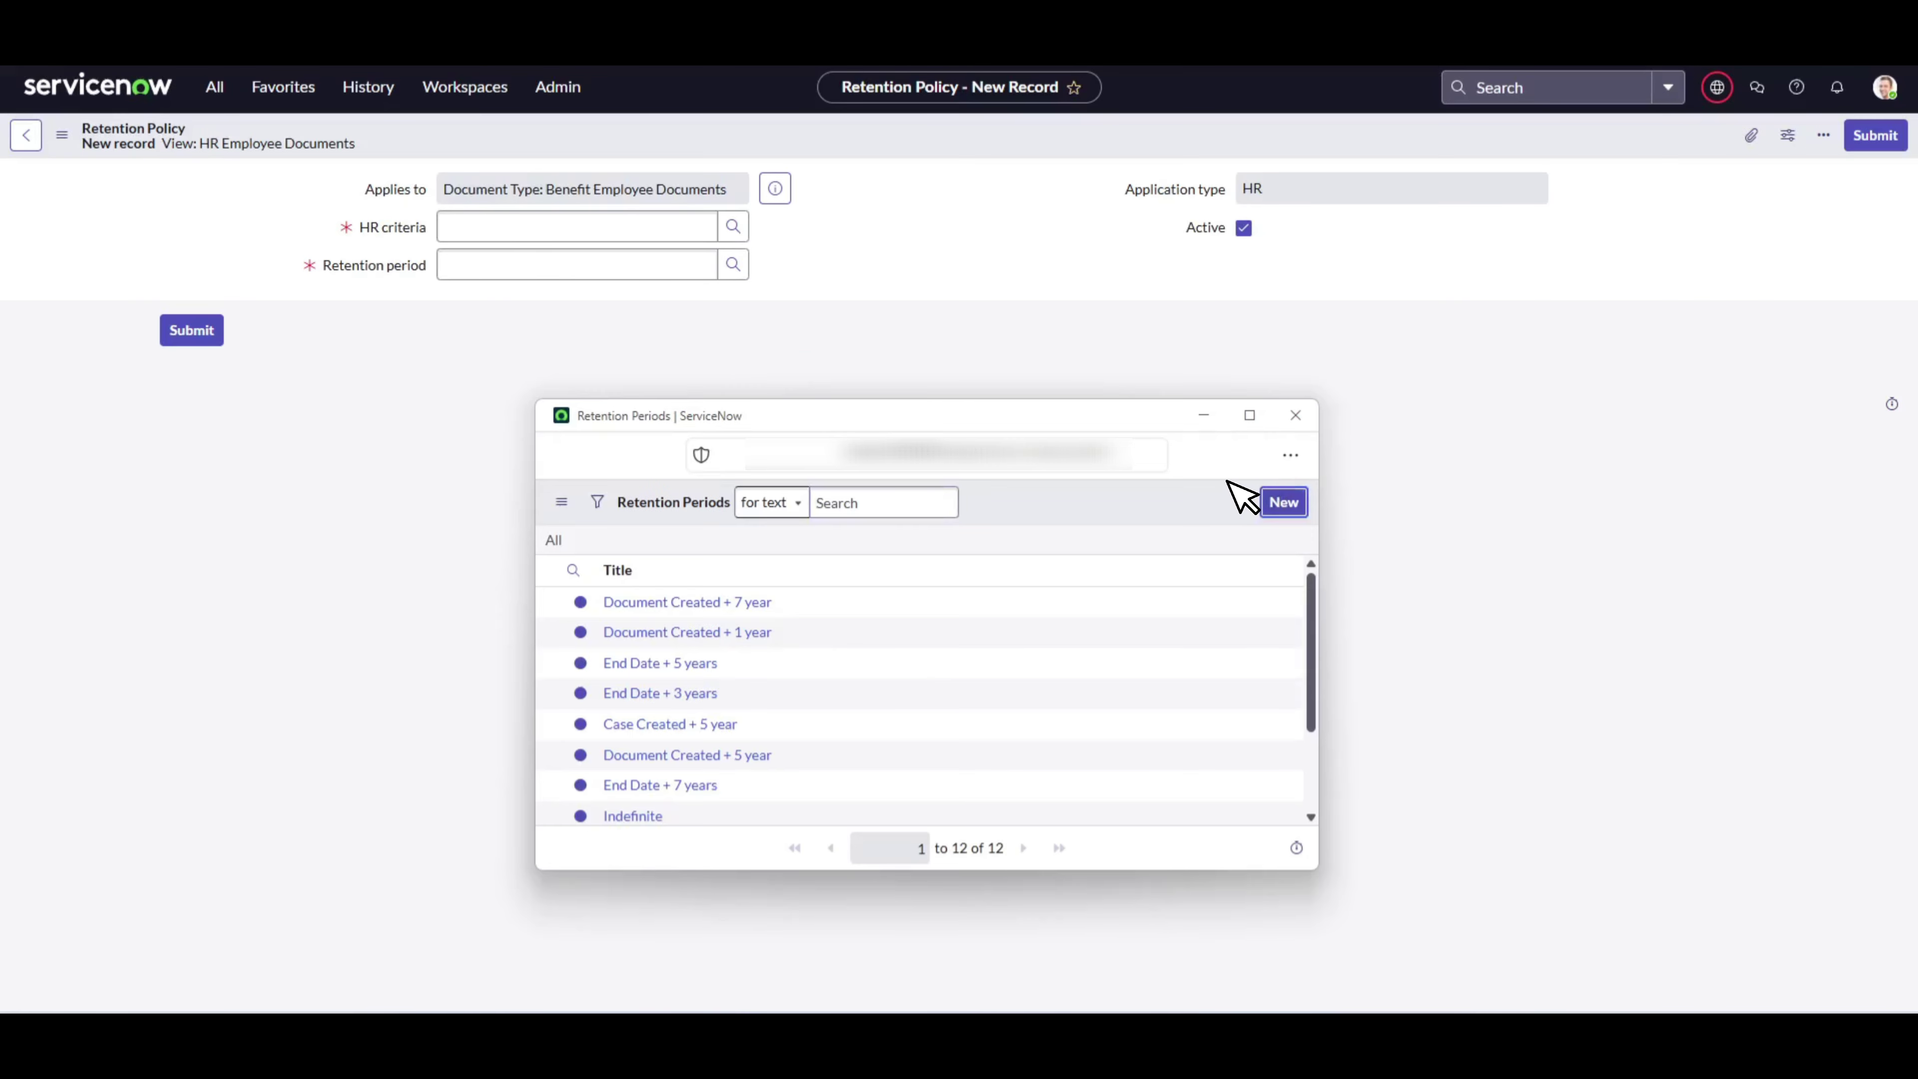
pyautogui.click(1284, 503)
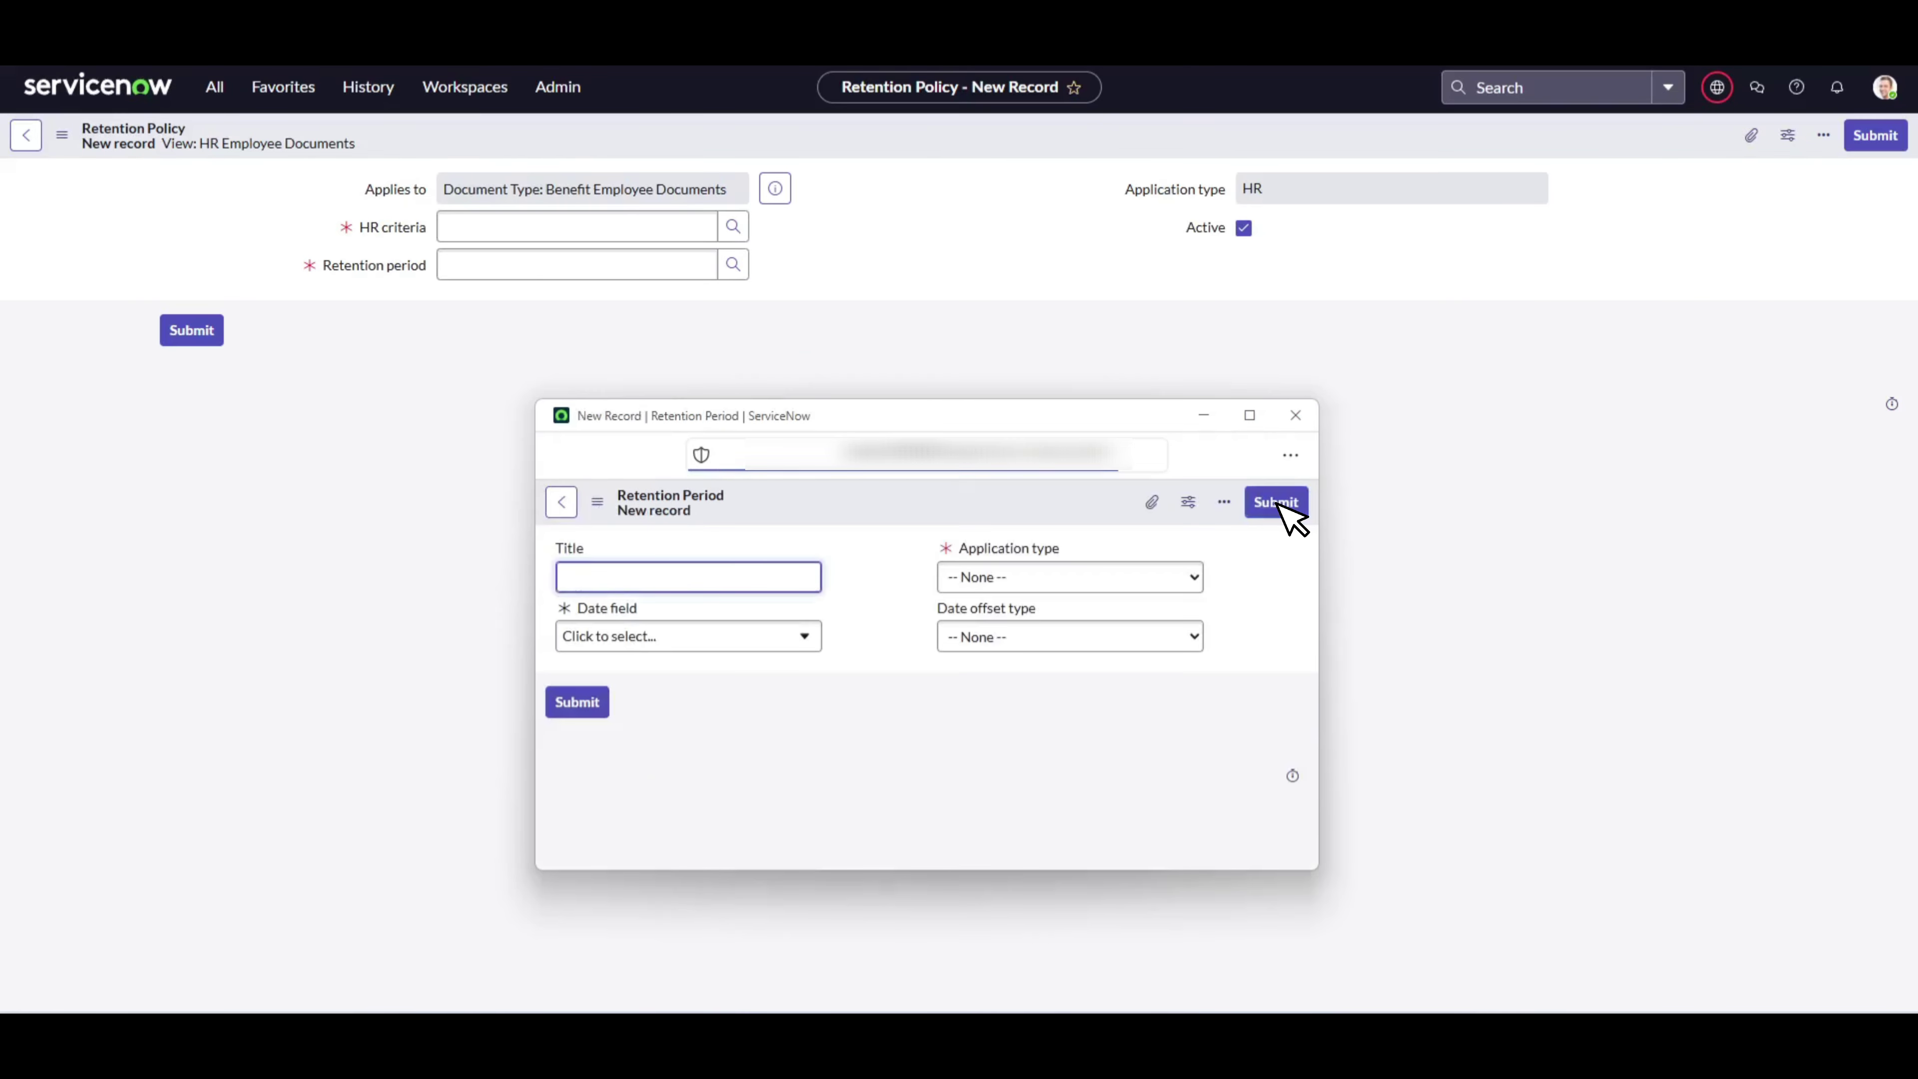
pyautogui.write('End of Employment + 2 Months')
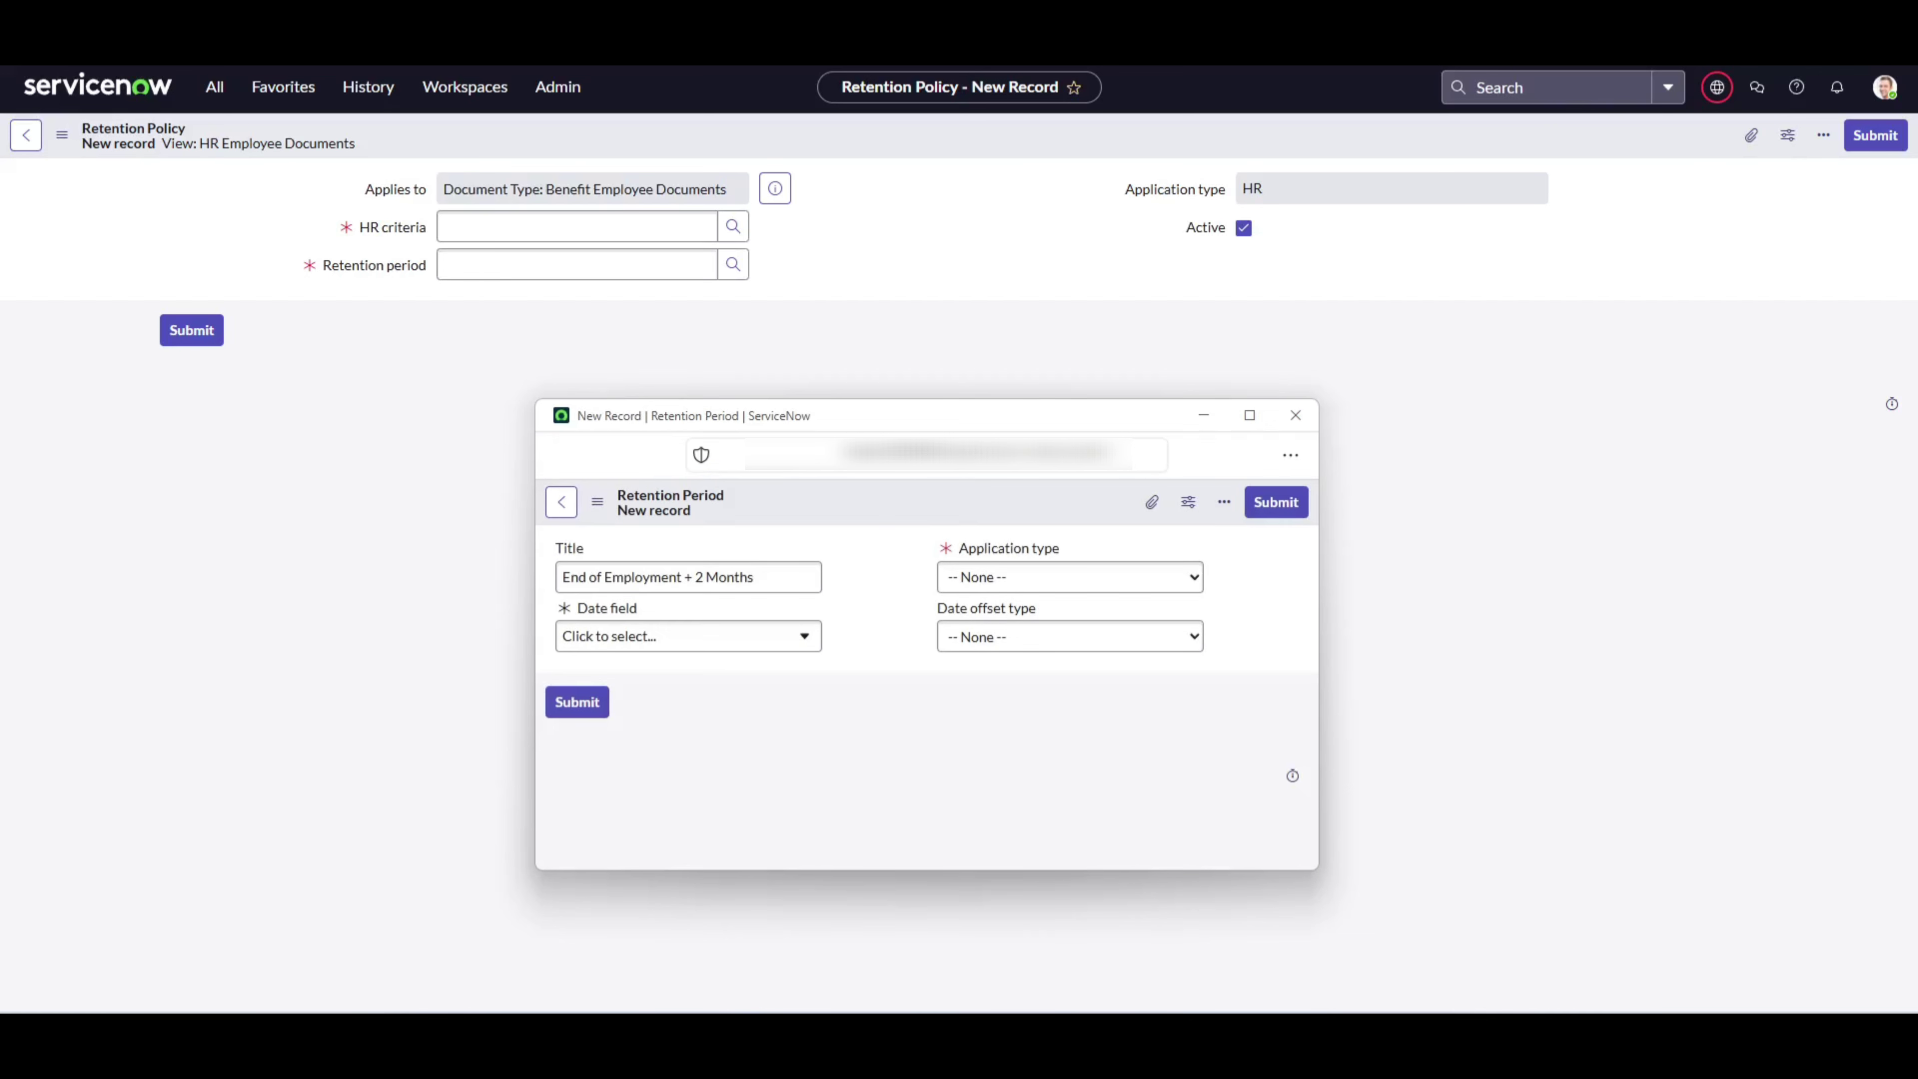
# Set the retention period's application type to HR and its date field to HR profile Employment end date.
pyautogui.press('Down')
pyautogui.press('Down')
pyautogui.press('Tab')
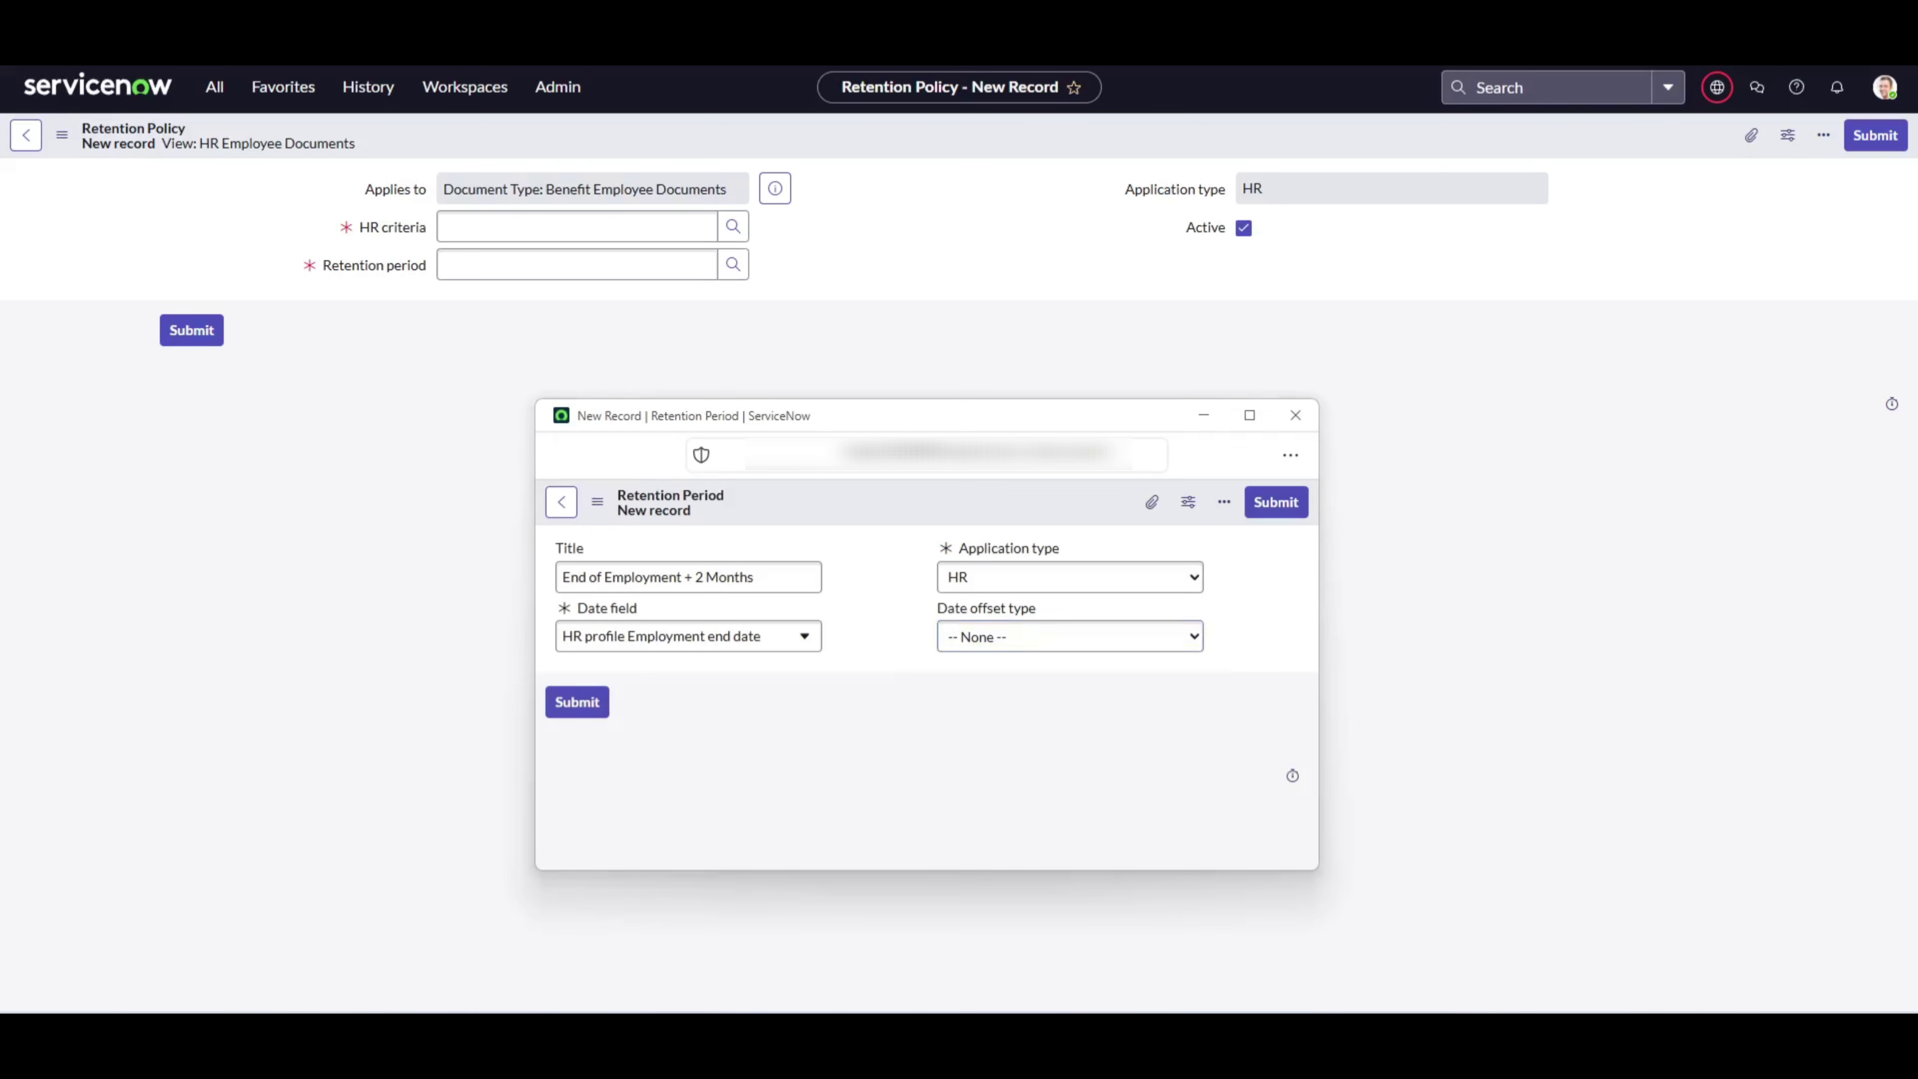
# Set the retention period's date offset type to After and its offset units to Months.
pyautogui.click(1139, 635)
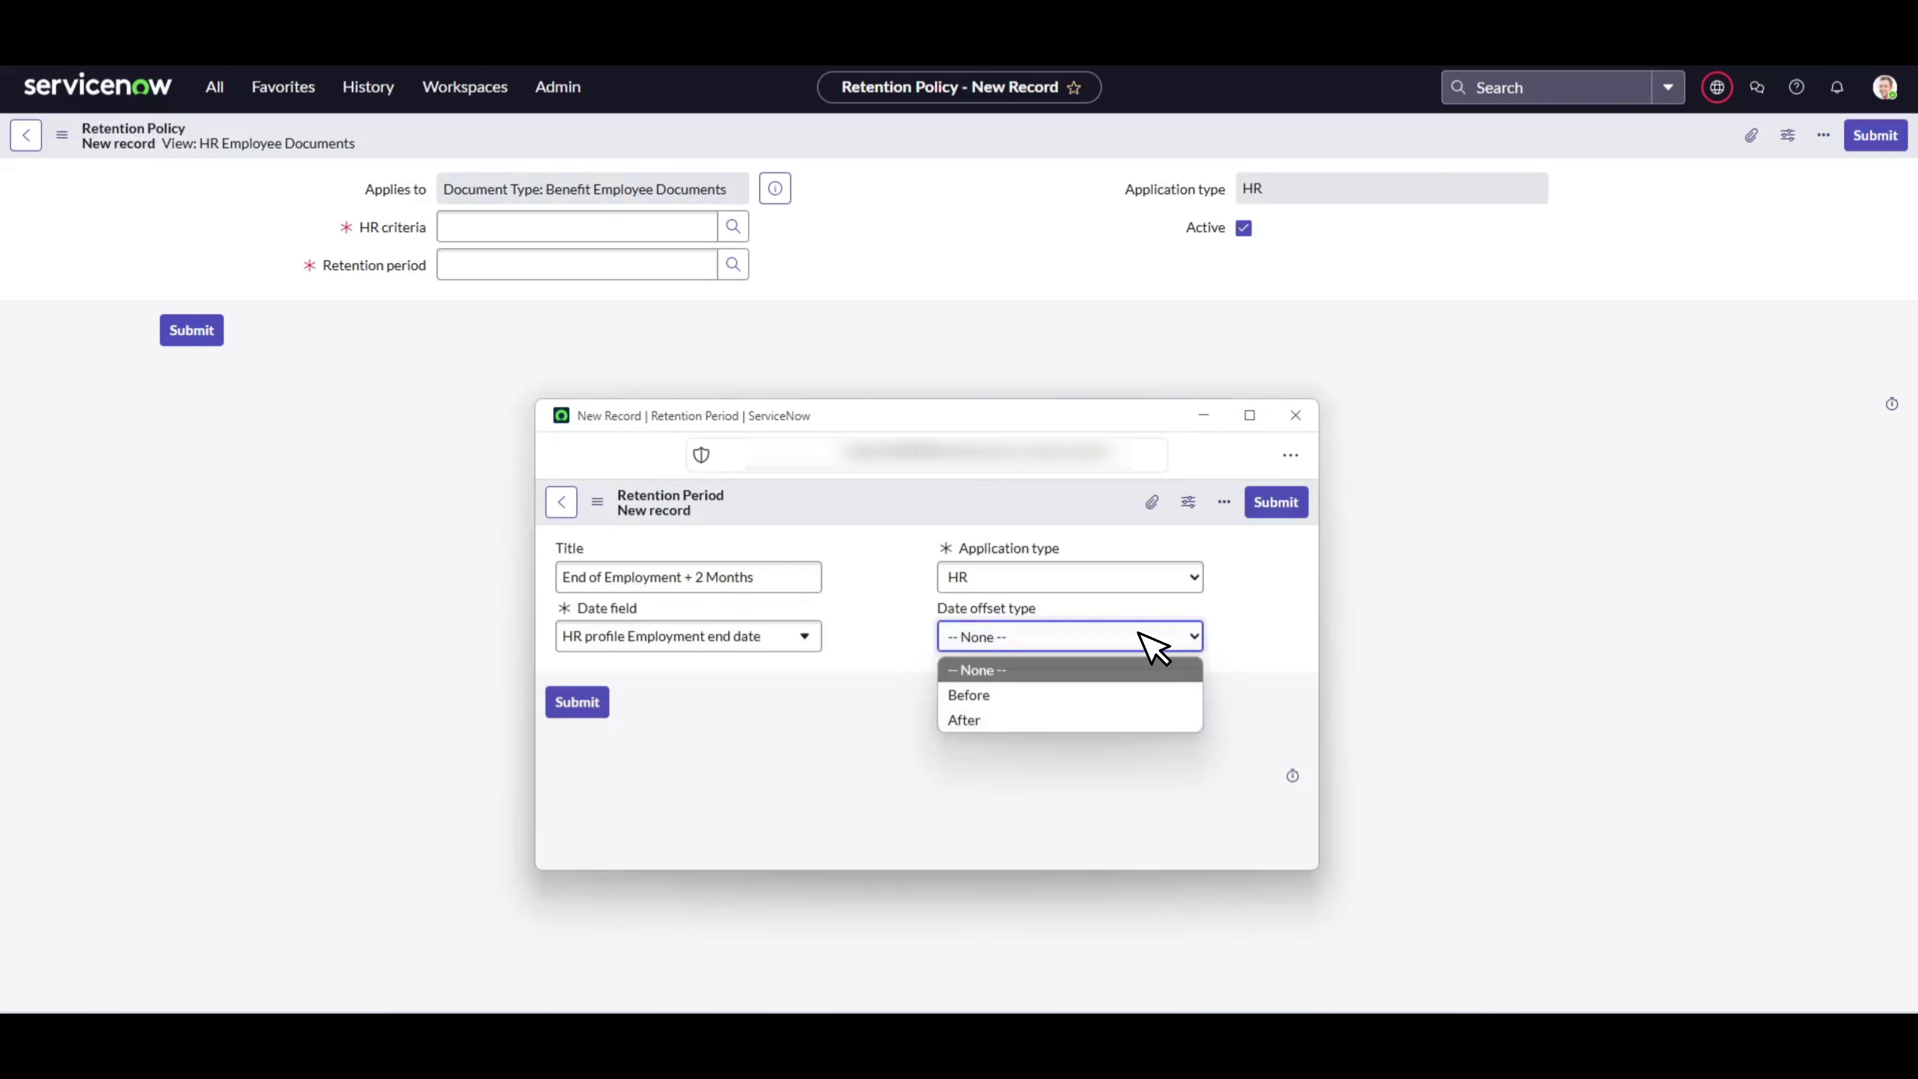
pyautogui.press('Down')
pyautogui.press('Down')
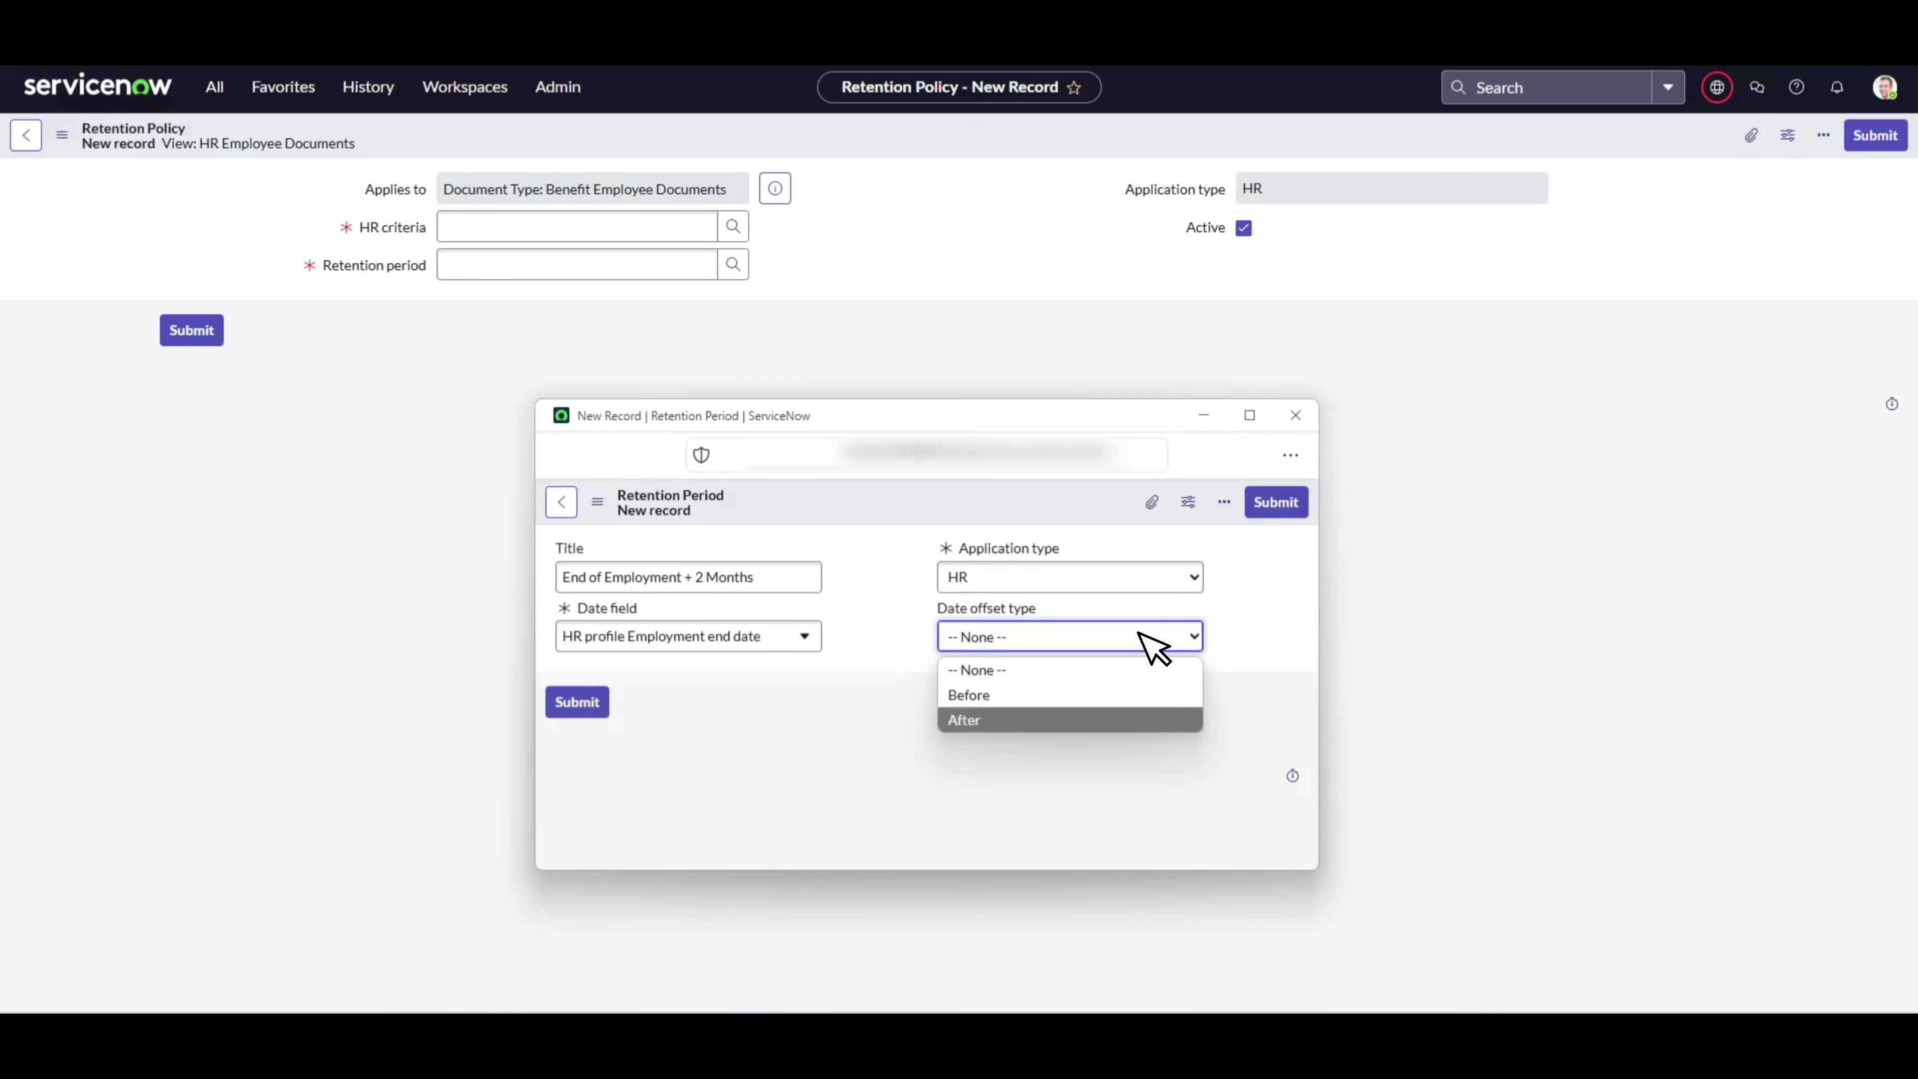
pyautogui.press('Return')
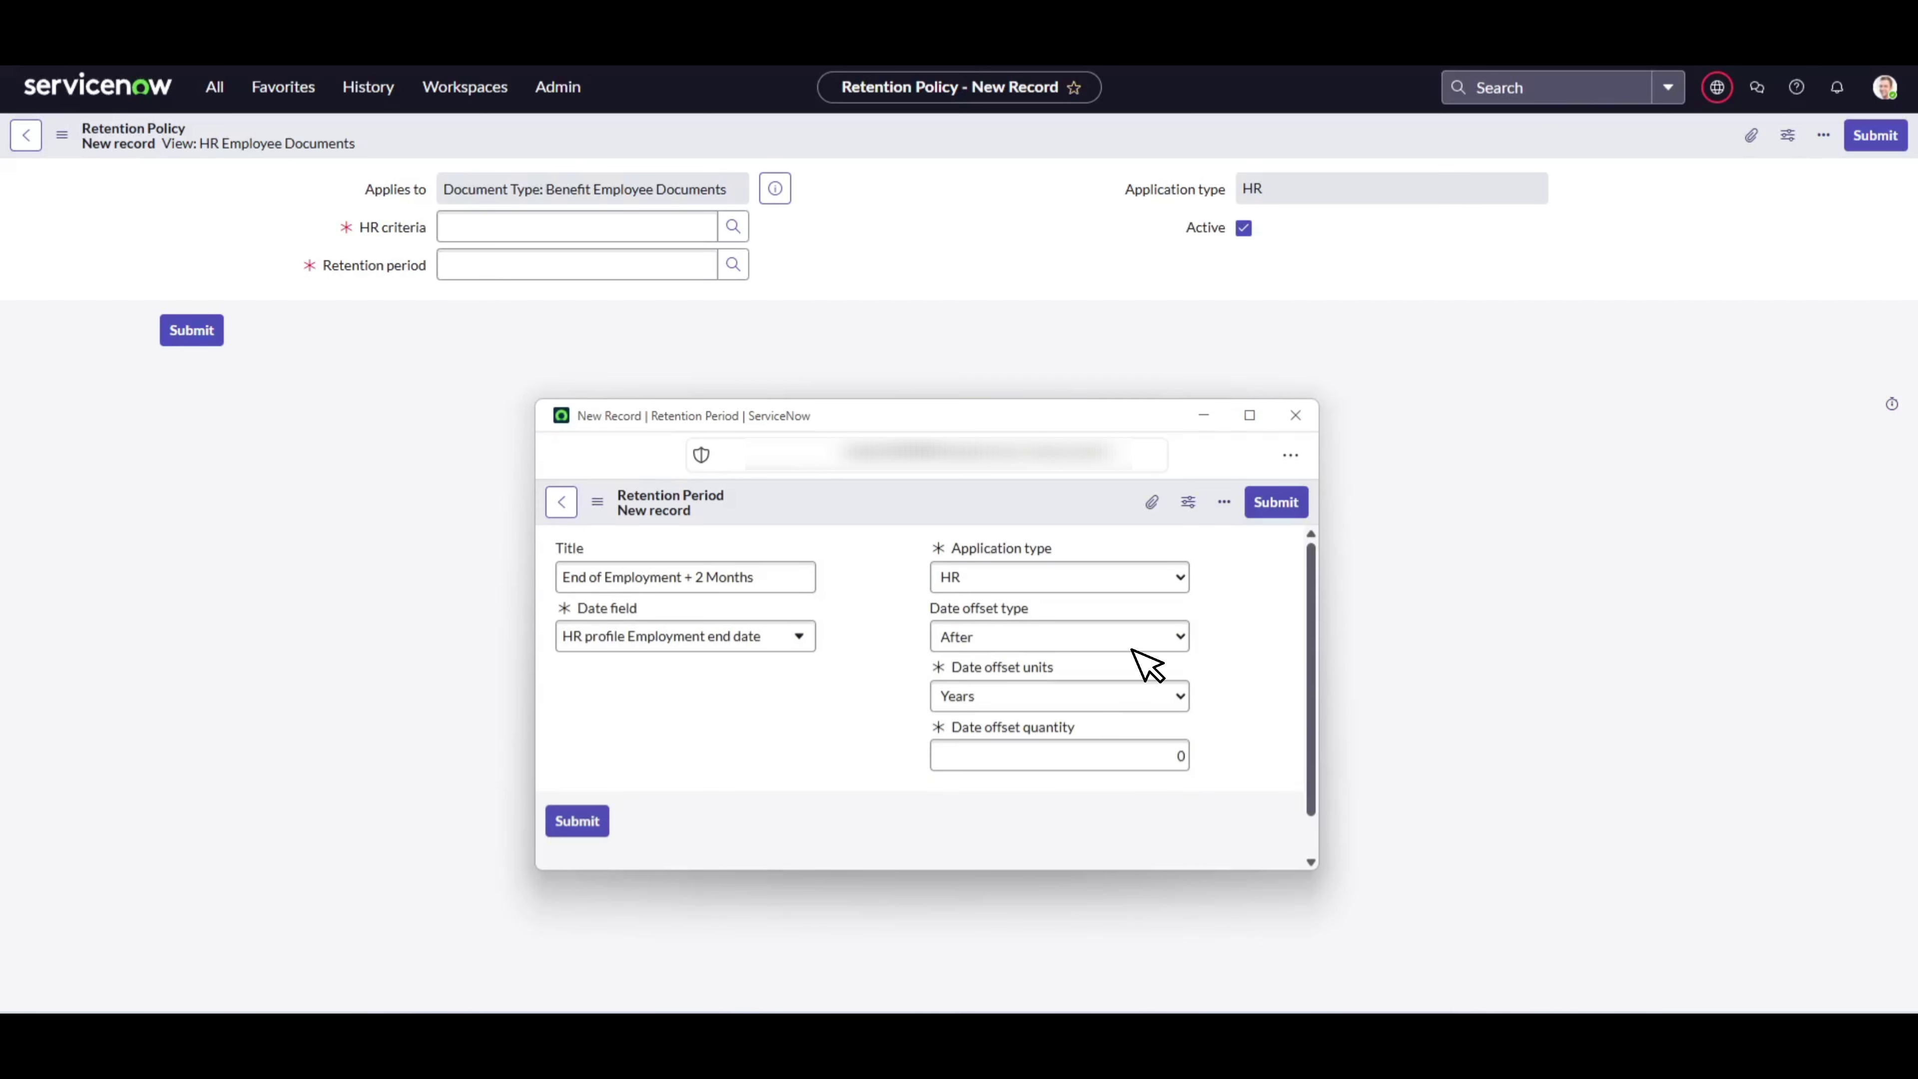
pyautogui.click(1116, 694)
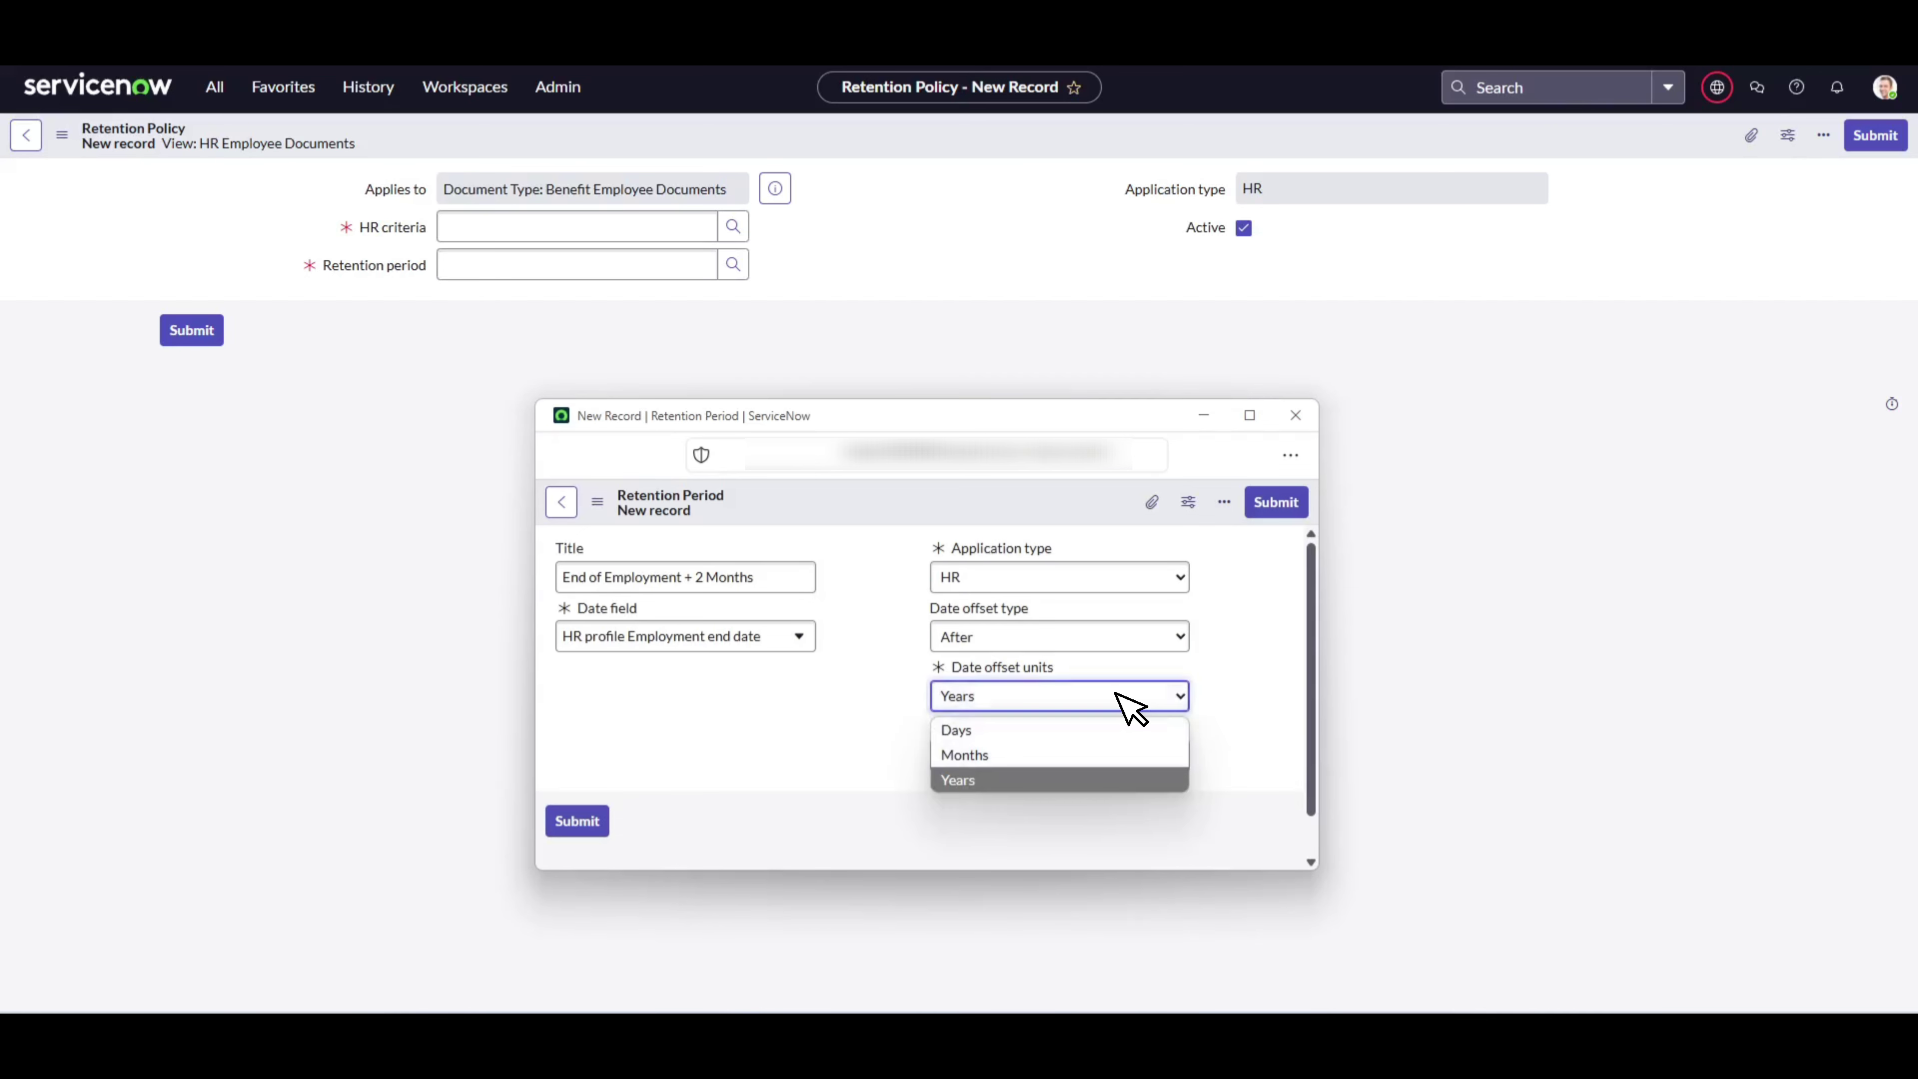
pyautogui.press('Up')
pyautogui.press('Return')
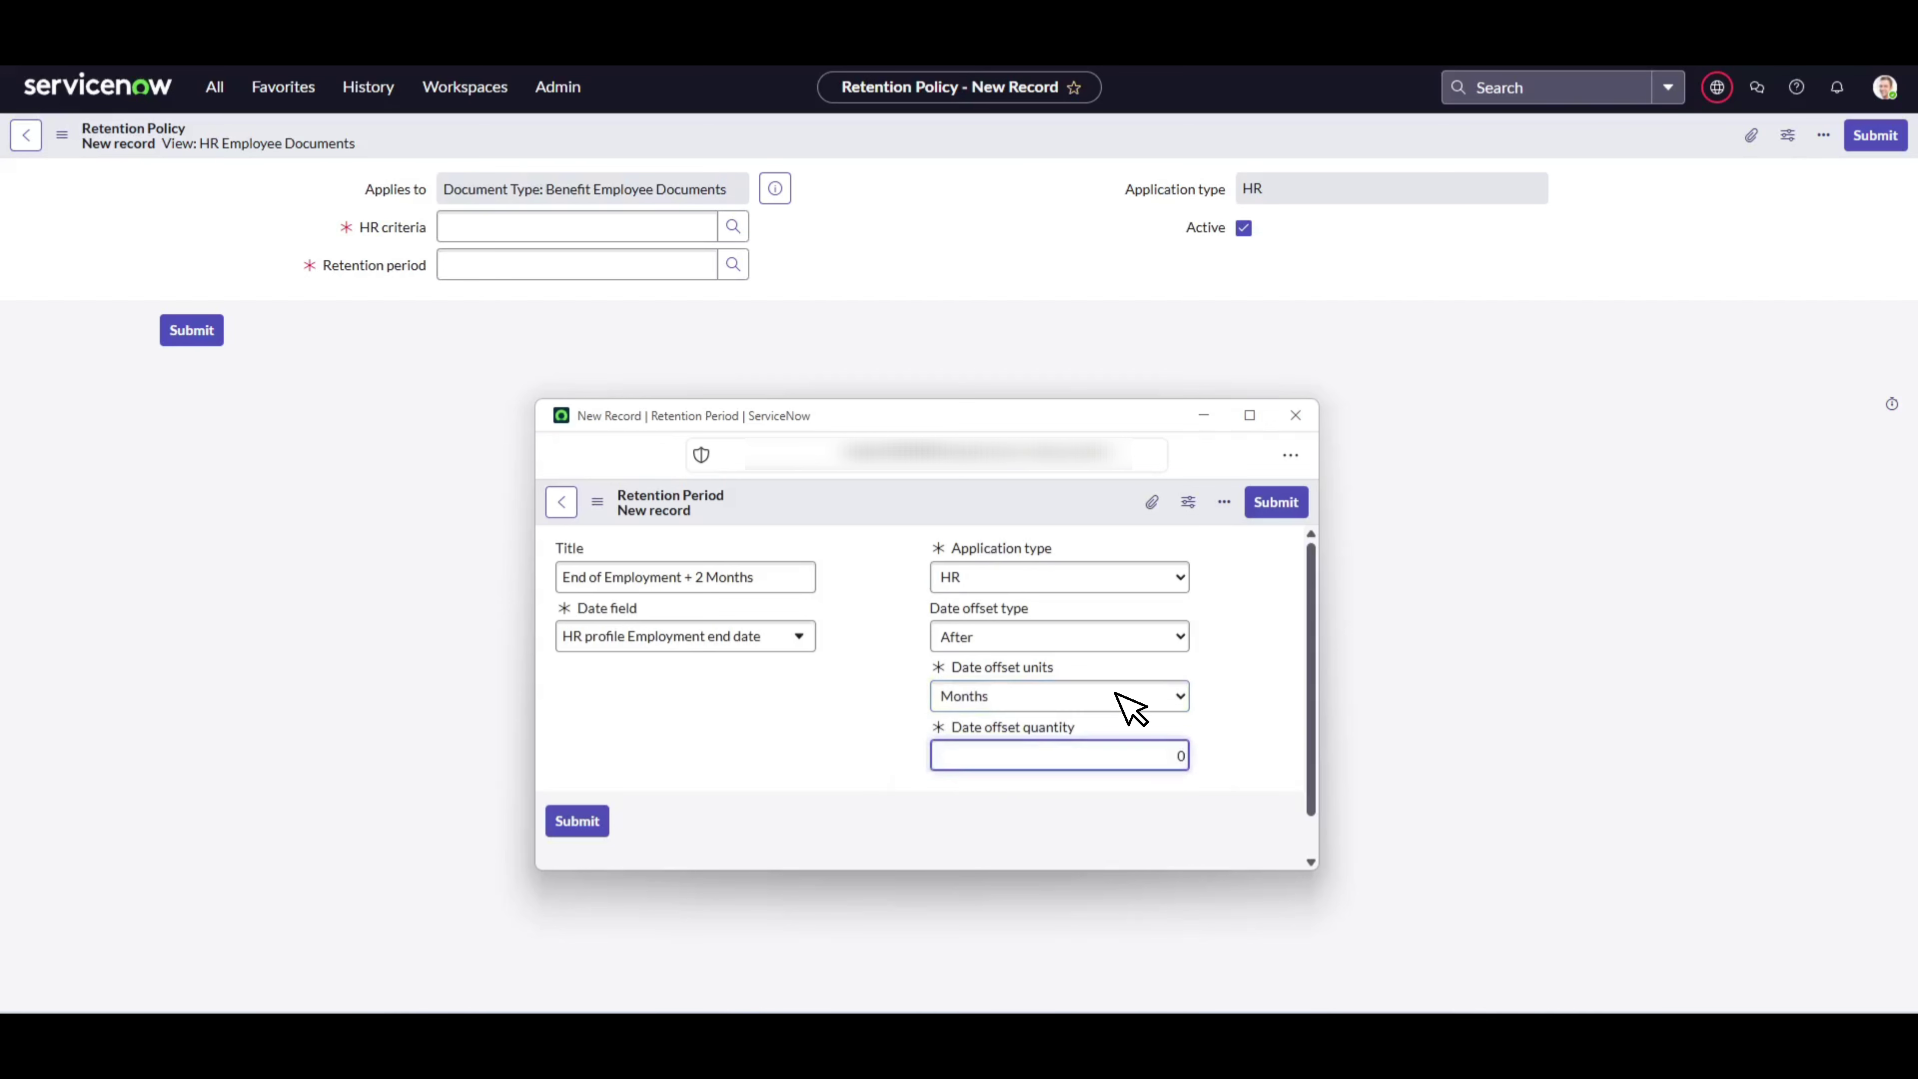
# Set the date offset quantity to 2, submit the retention period, and submit the retention policy with HR criteria All USA Employee.
pyautogui.press('BackSpace')
pyautogui.write('2')
pyautogui.press('Tab')
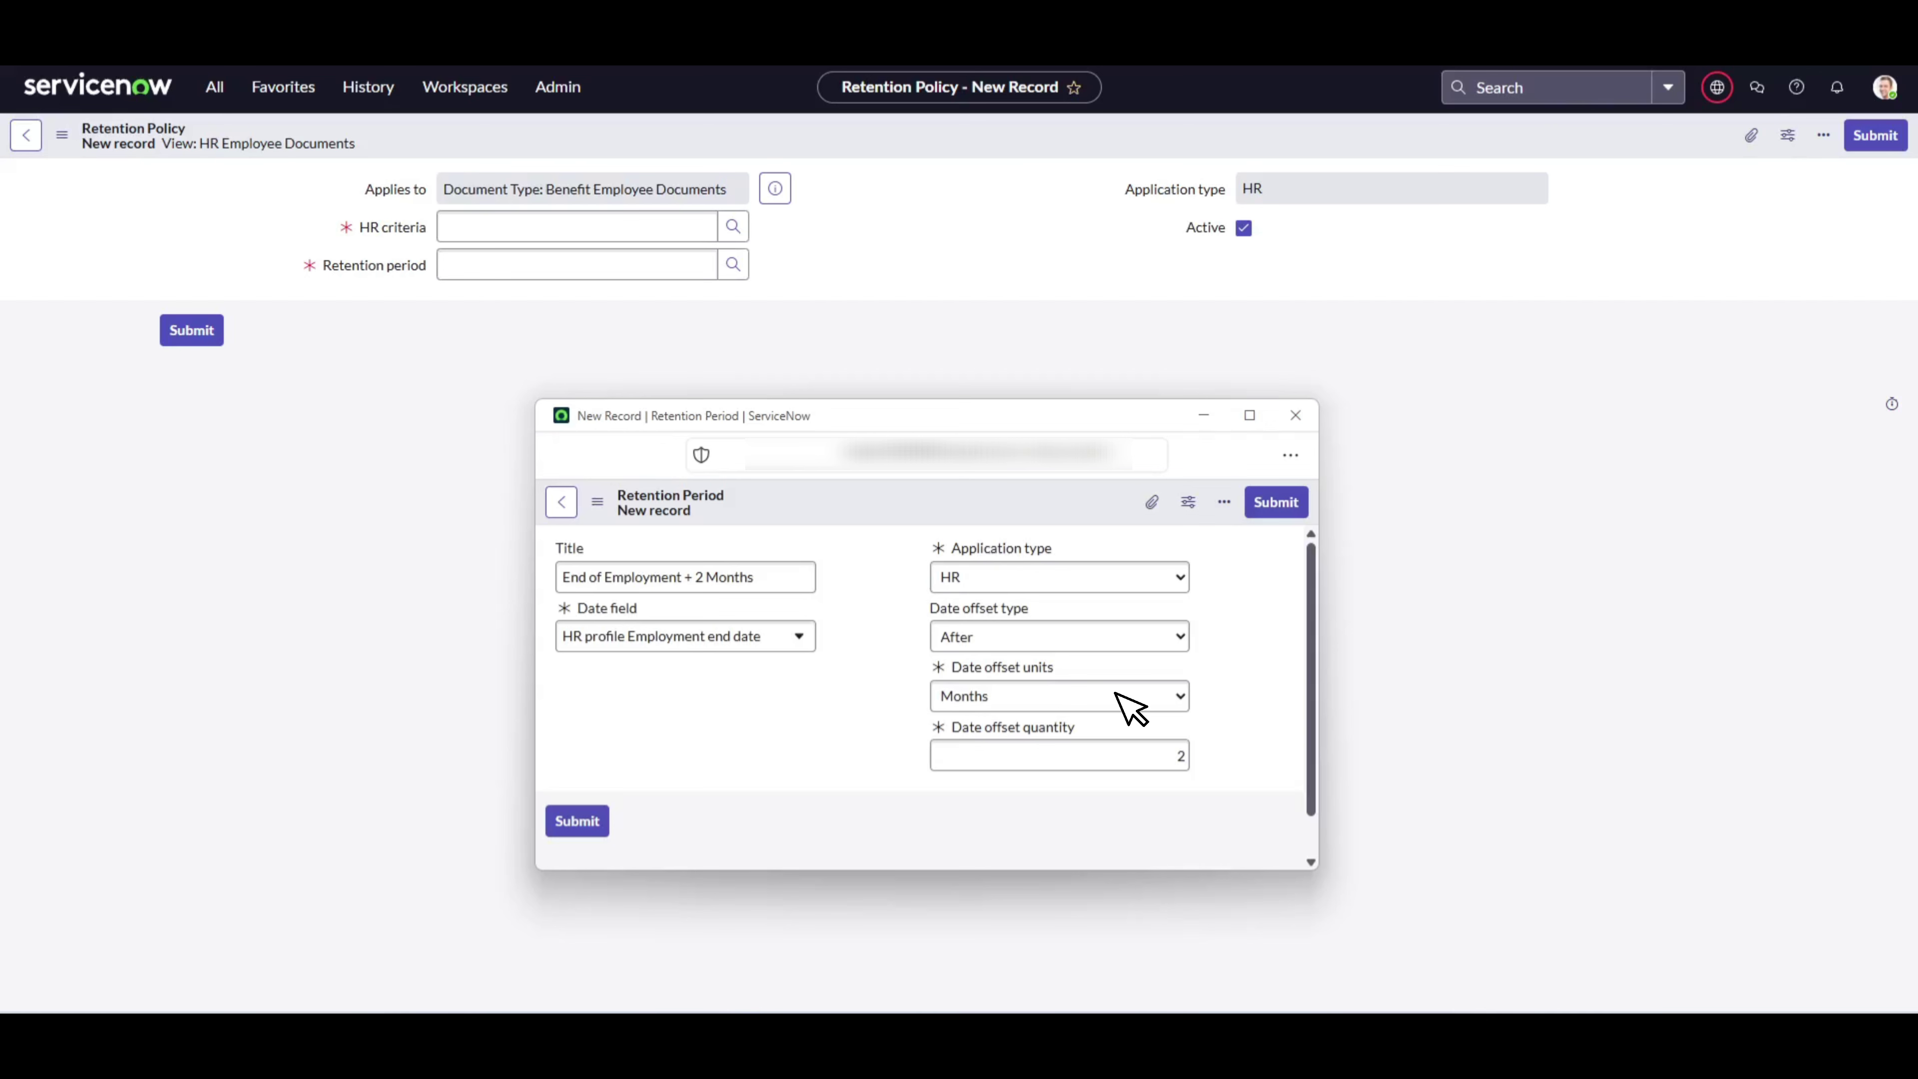
pyautogui.click(1276, 503)
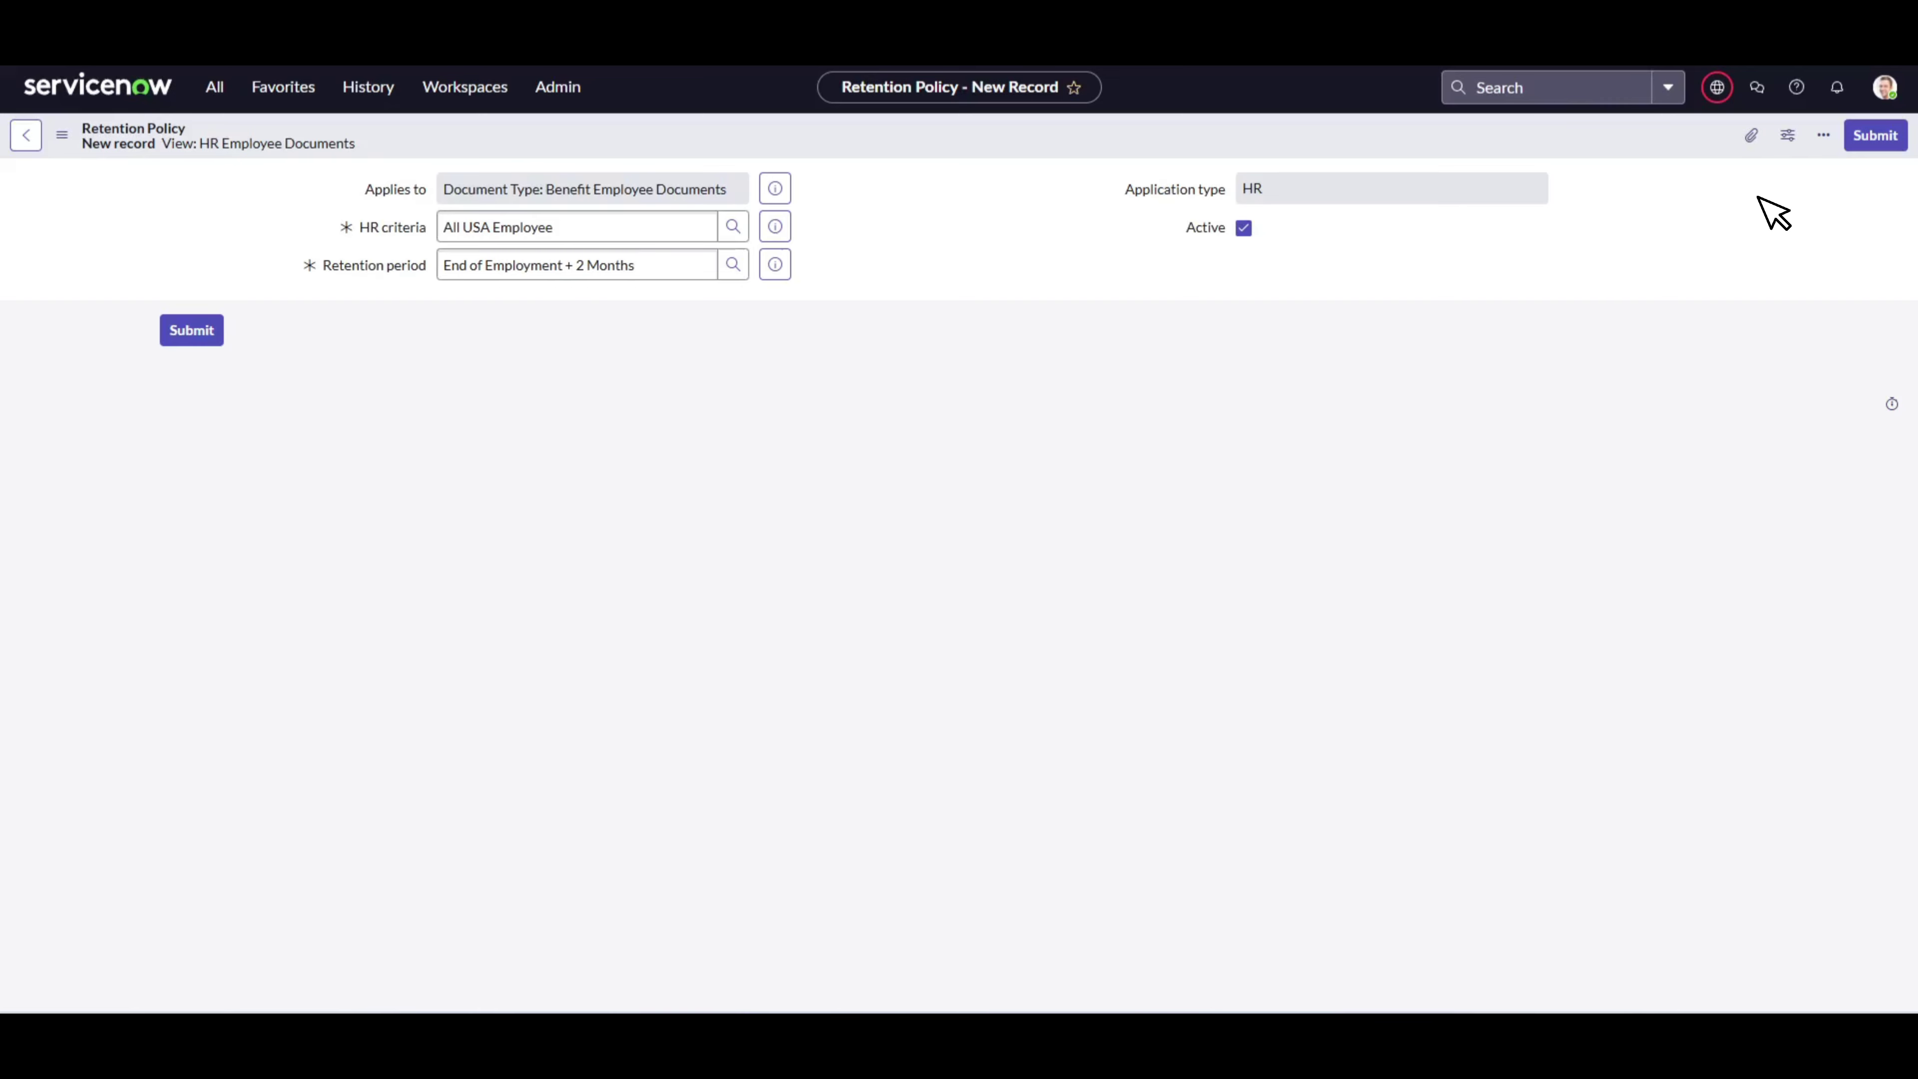
pyautogui.click(1866, 136)
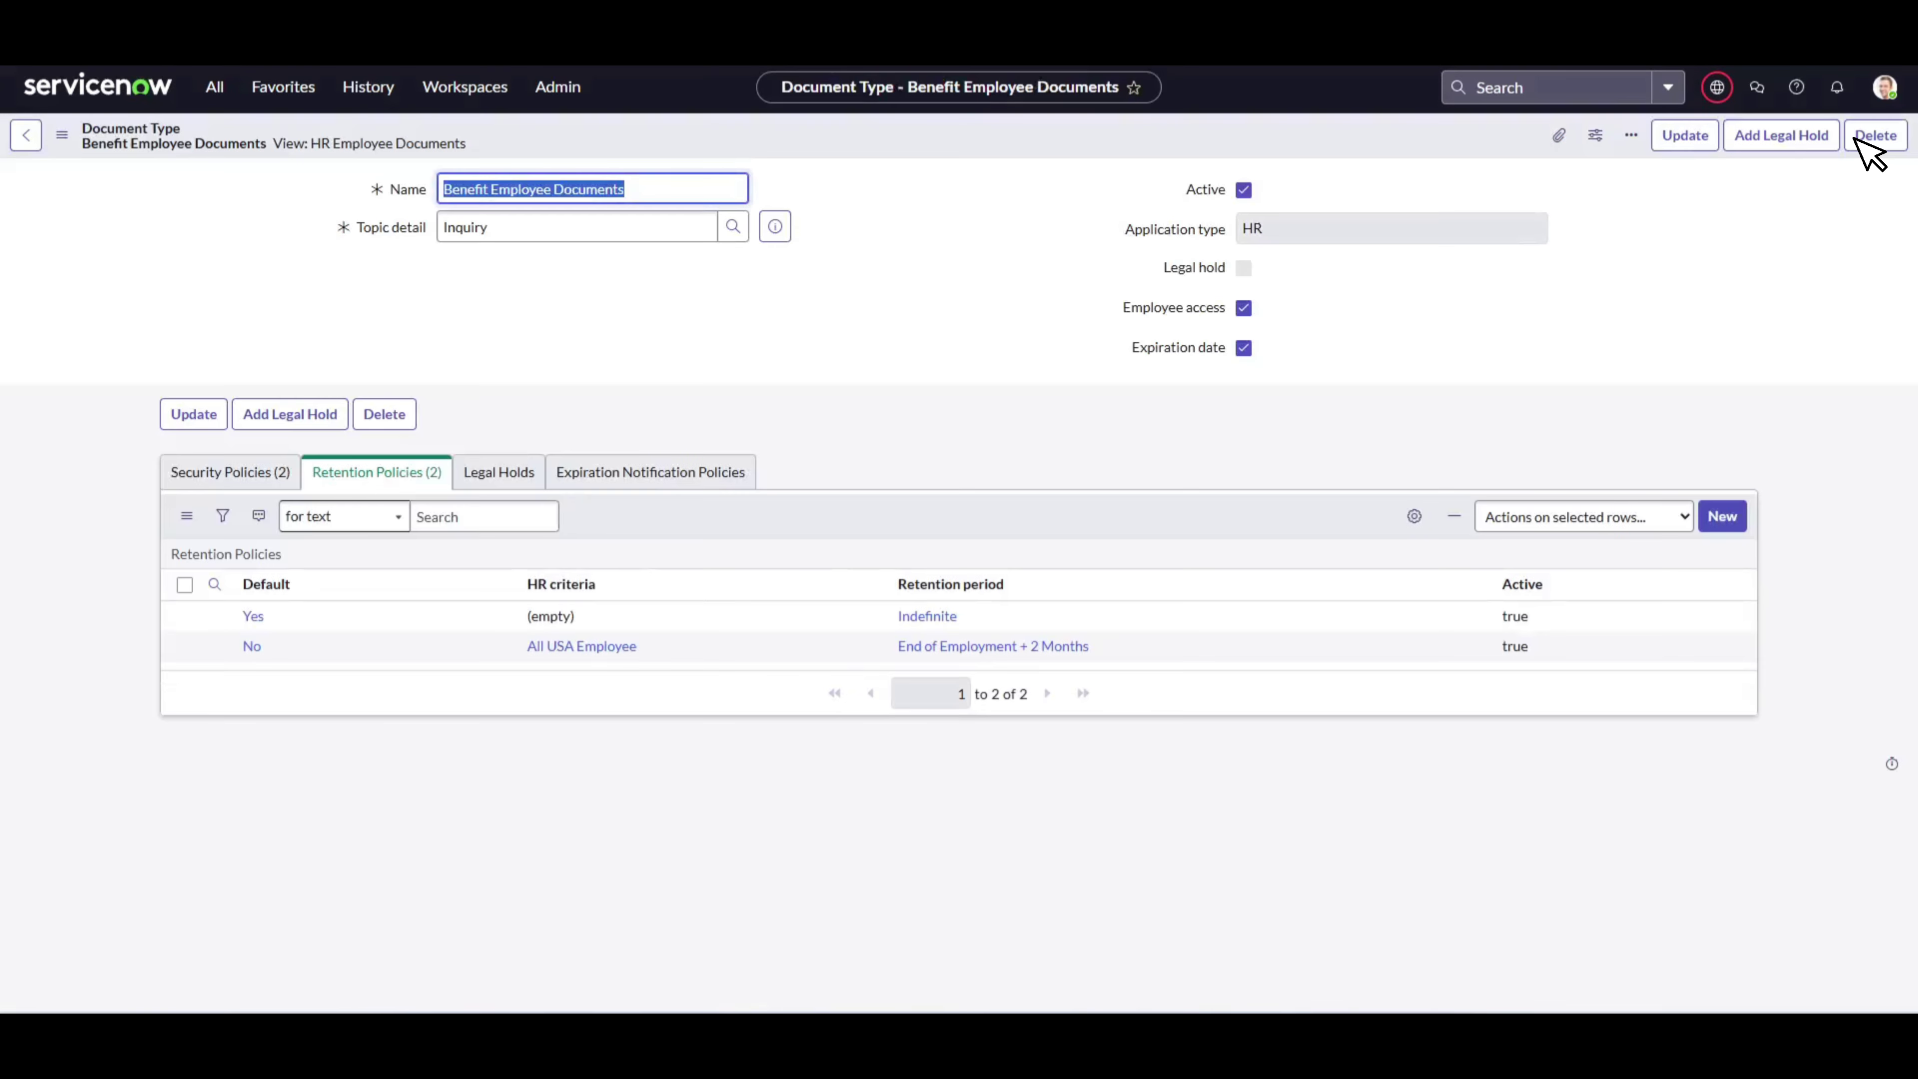
# Create an expiration notification policy named "Benefit Employee Document Expire Notification" with HR criteria Employees Only.
pyautogui.click(736, 481)
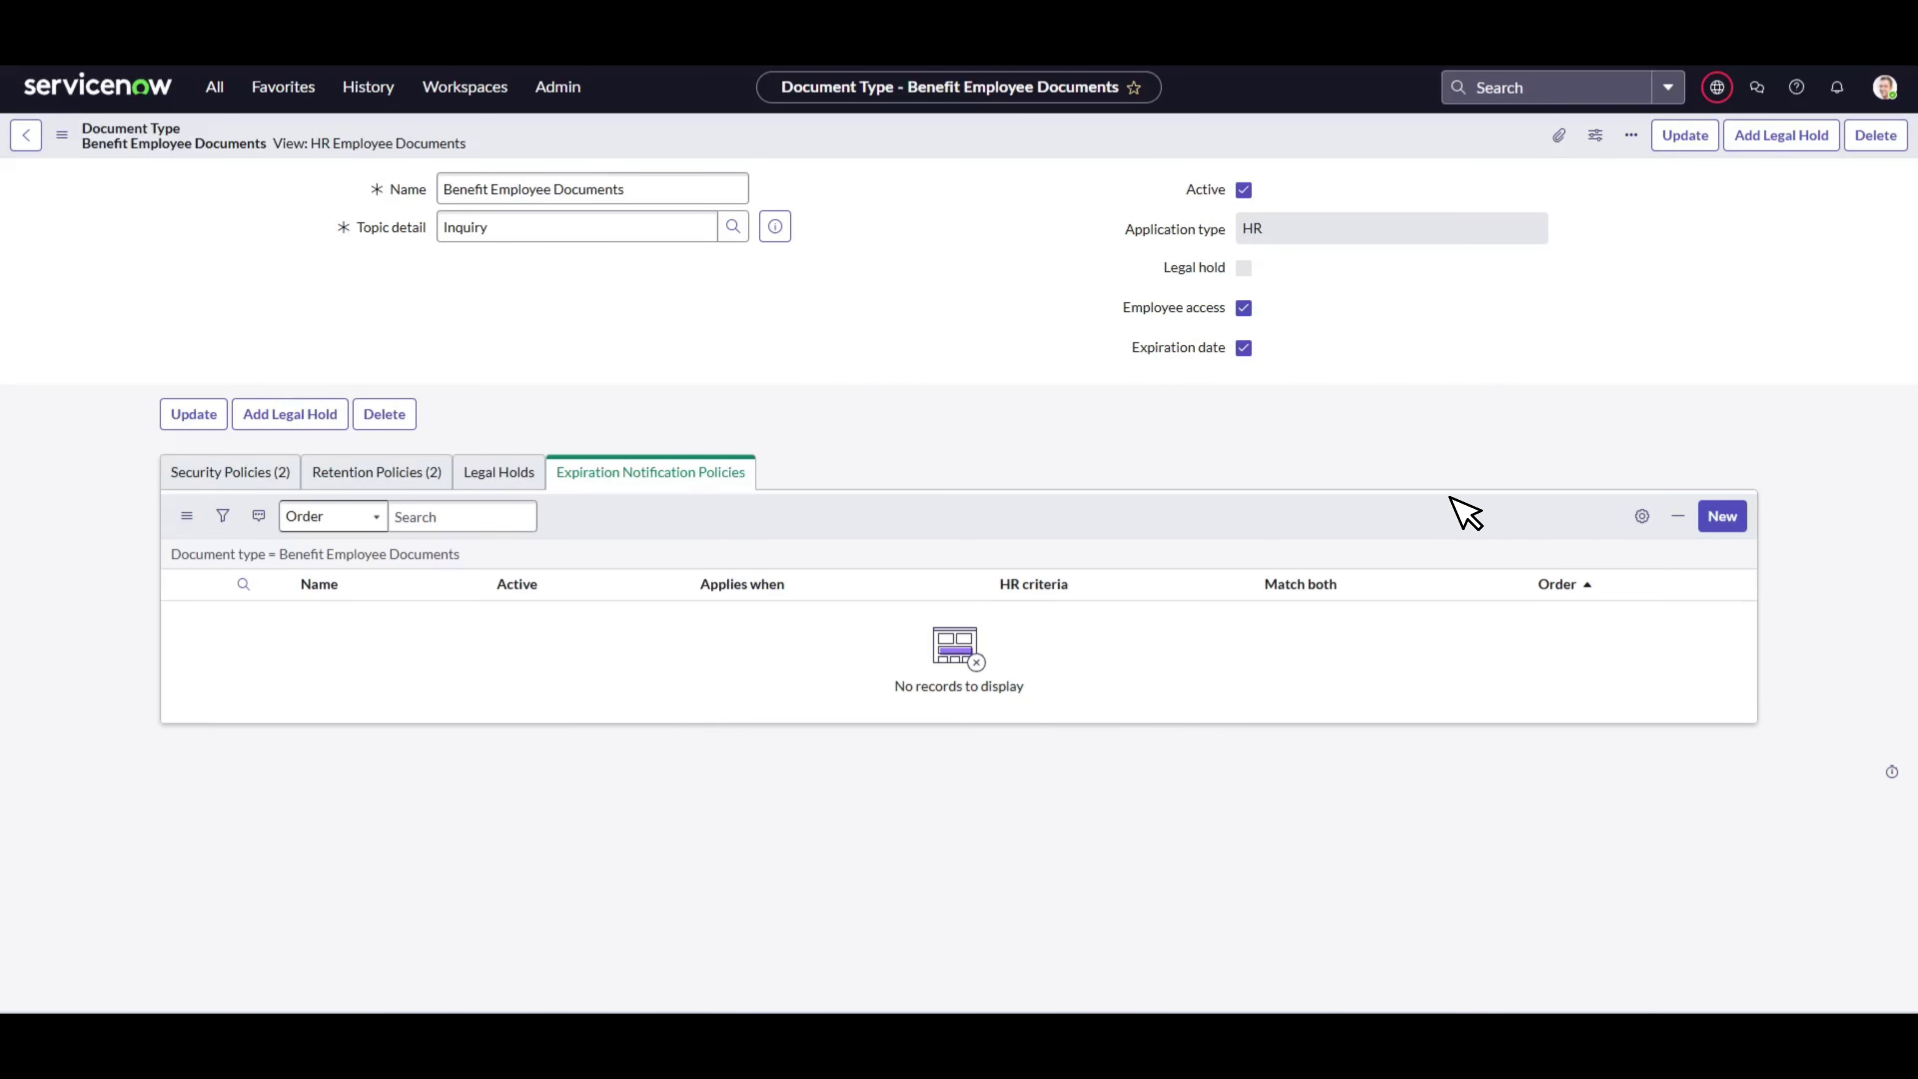
pyautogui.click(1722, 516)
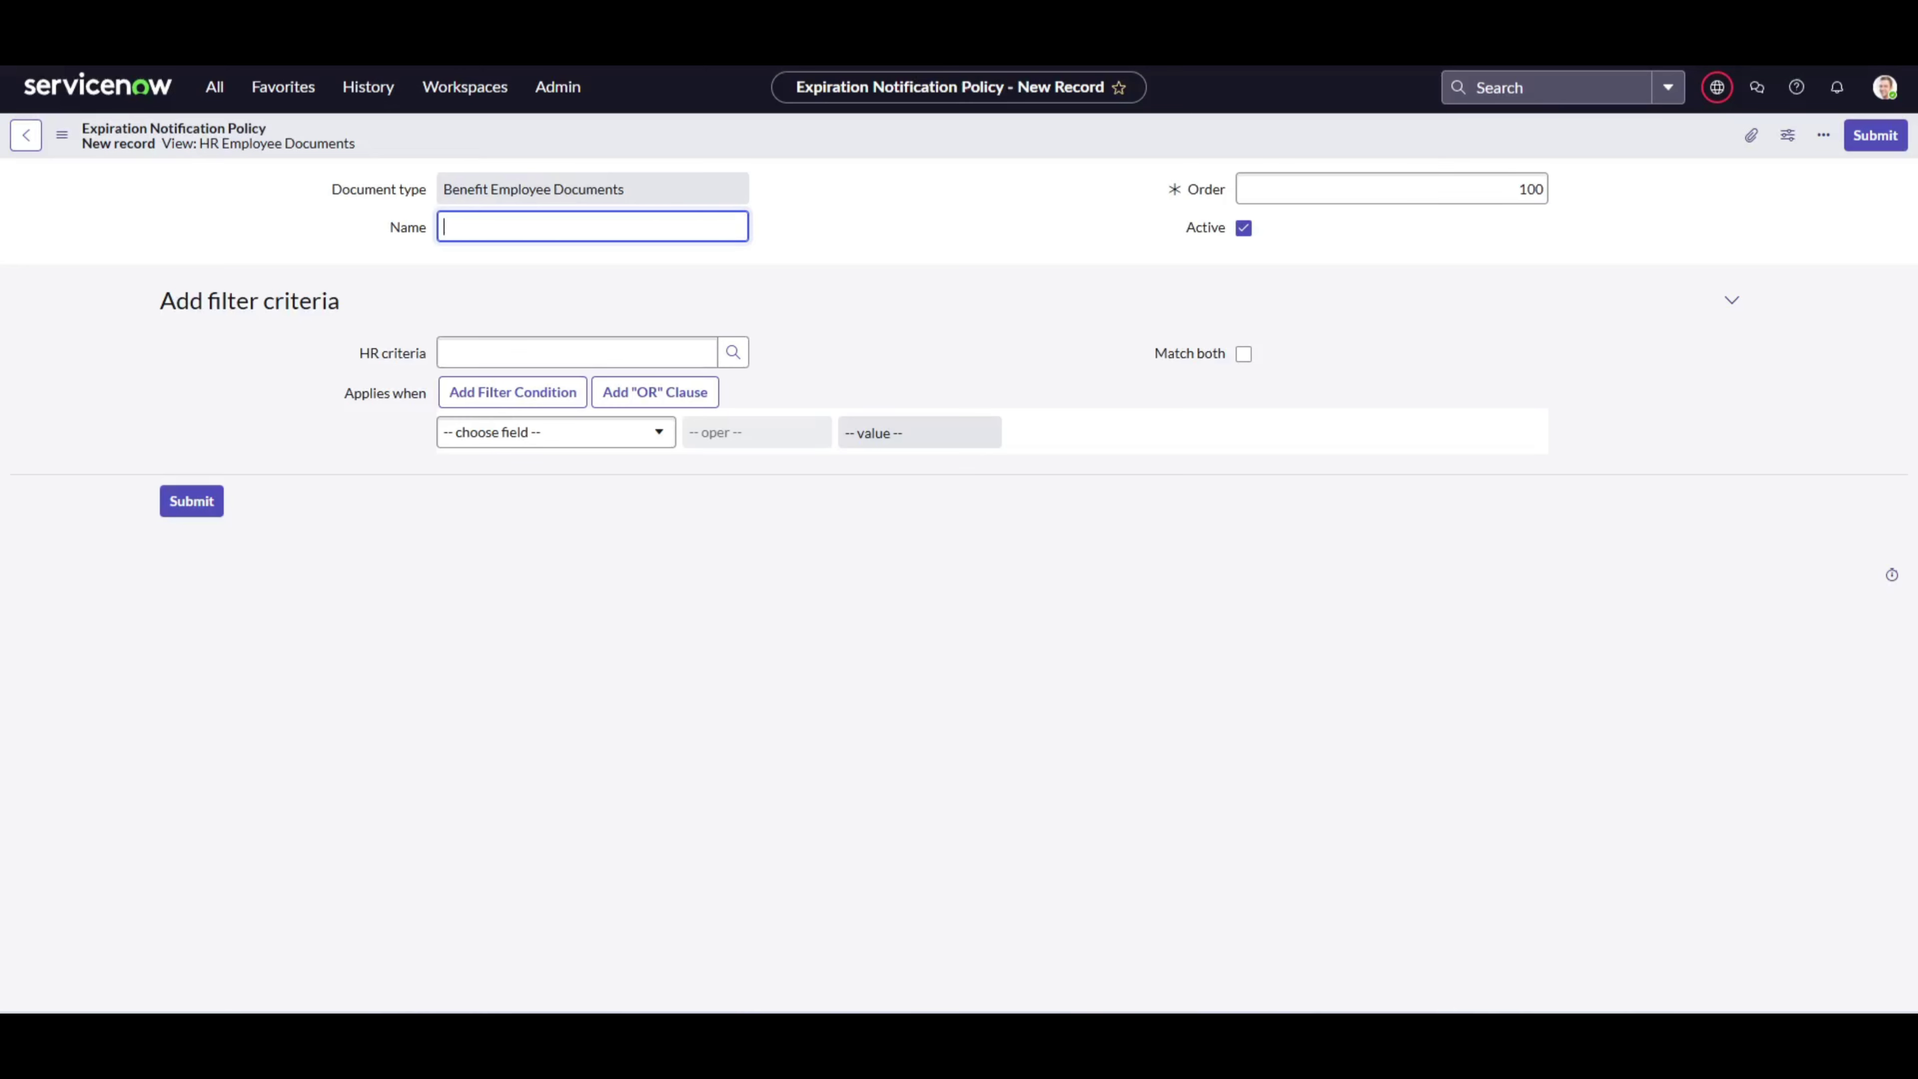
pyautogui.write('Benefit Employee Document Expire Notification')
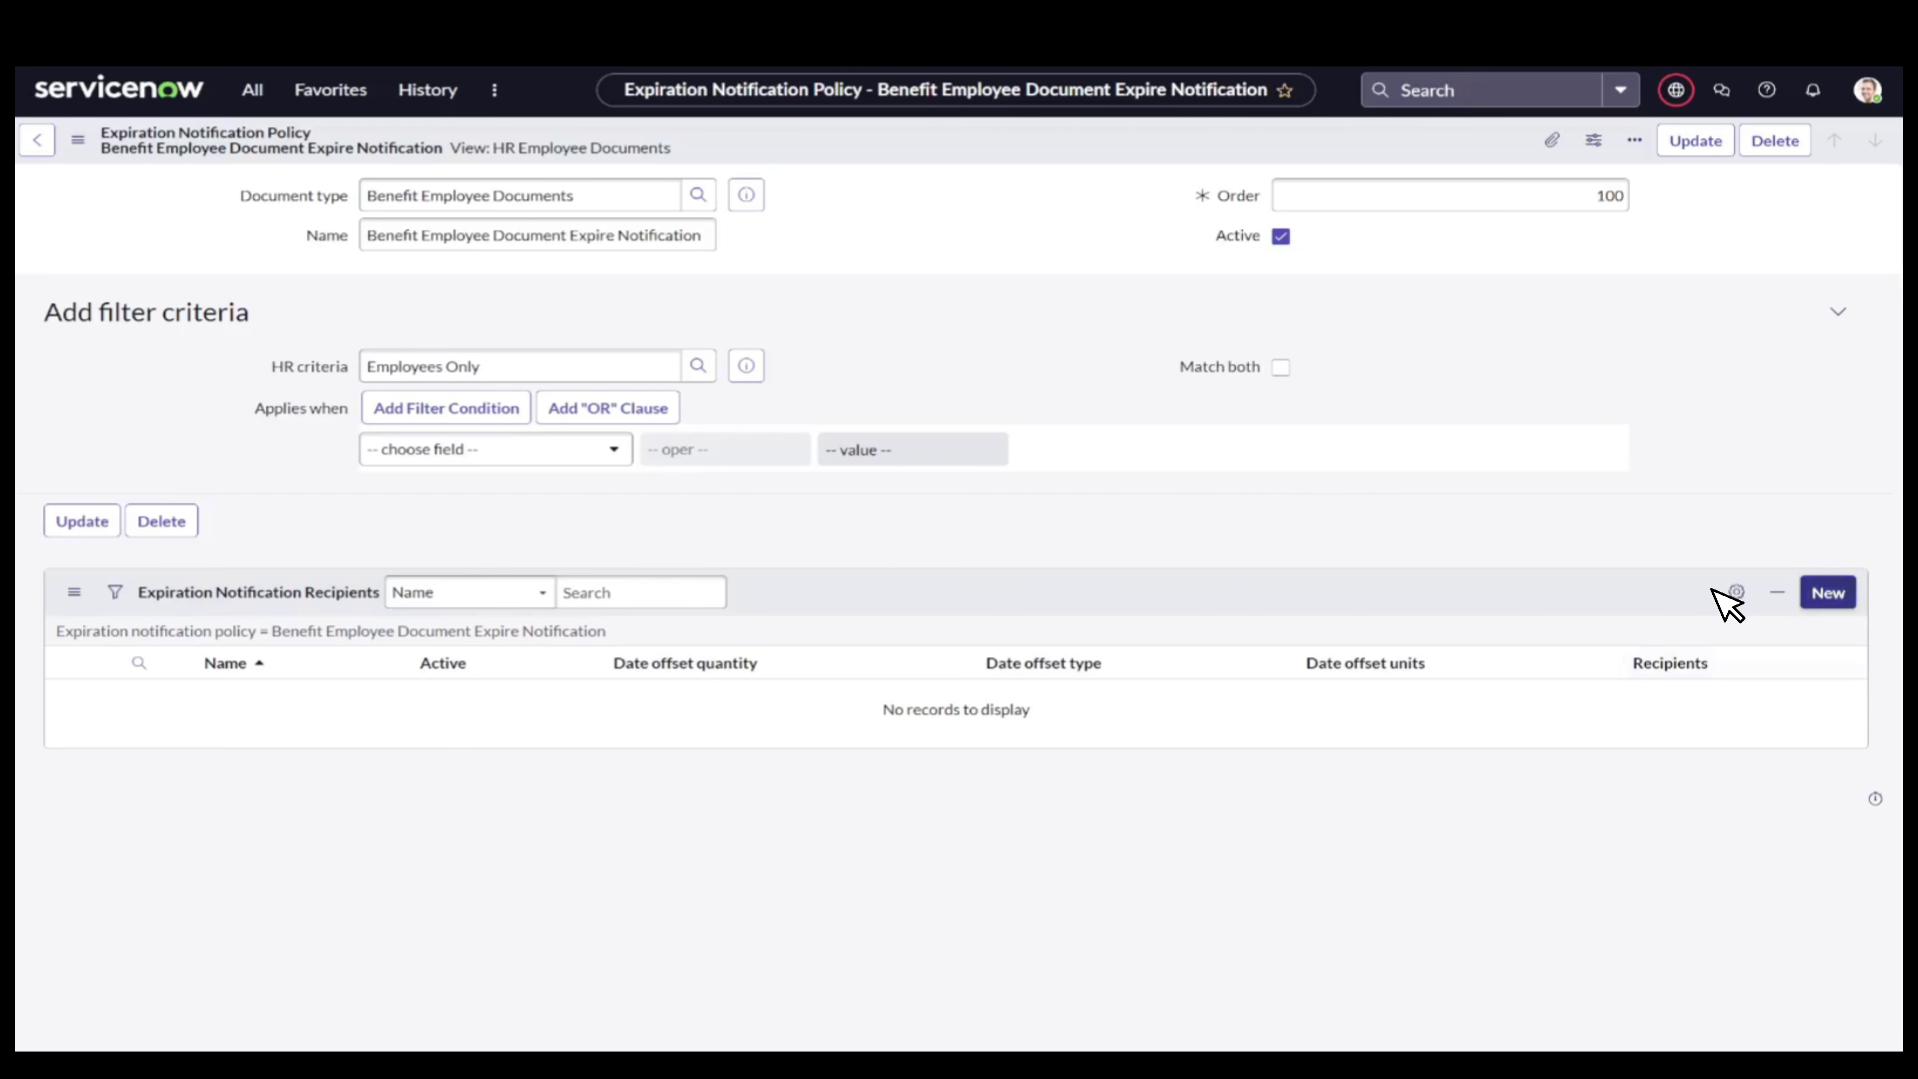
# Add an expiration notification recipient with an offset of 1 month After and HR profile.User.Manager as the recipient, and submit it.
pyautogui.click(1828, 592)
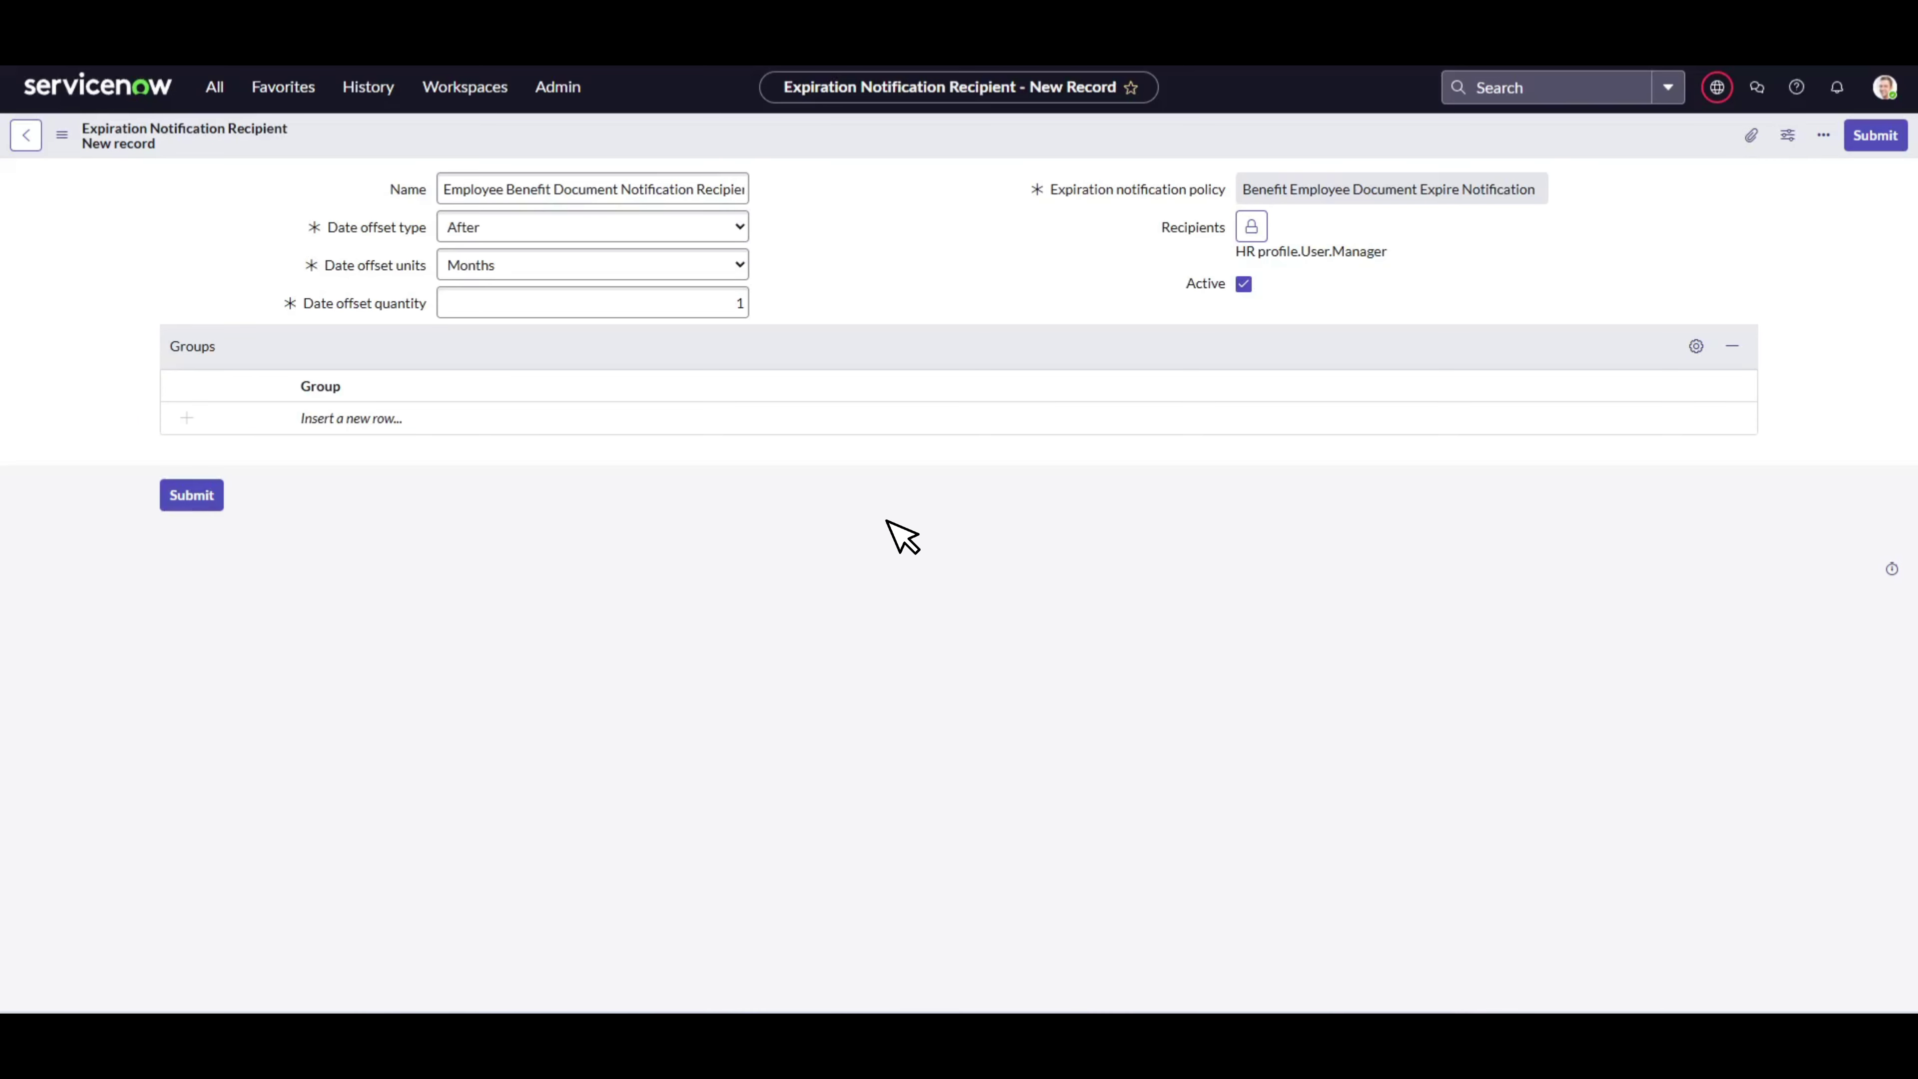
pyautogui.click(198, 498)
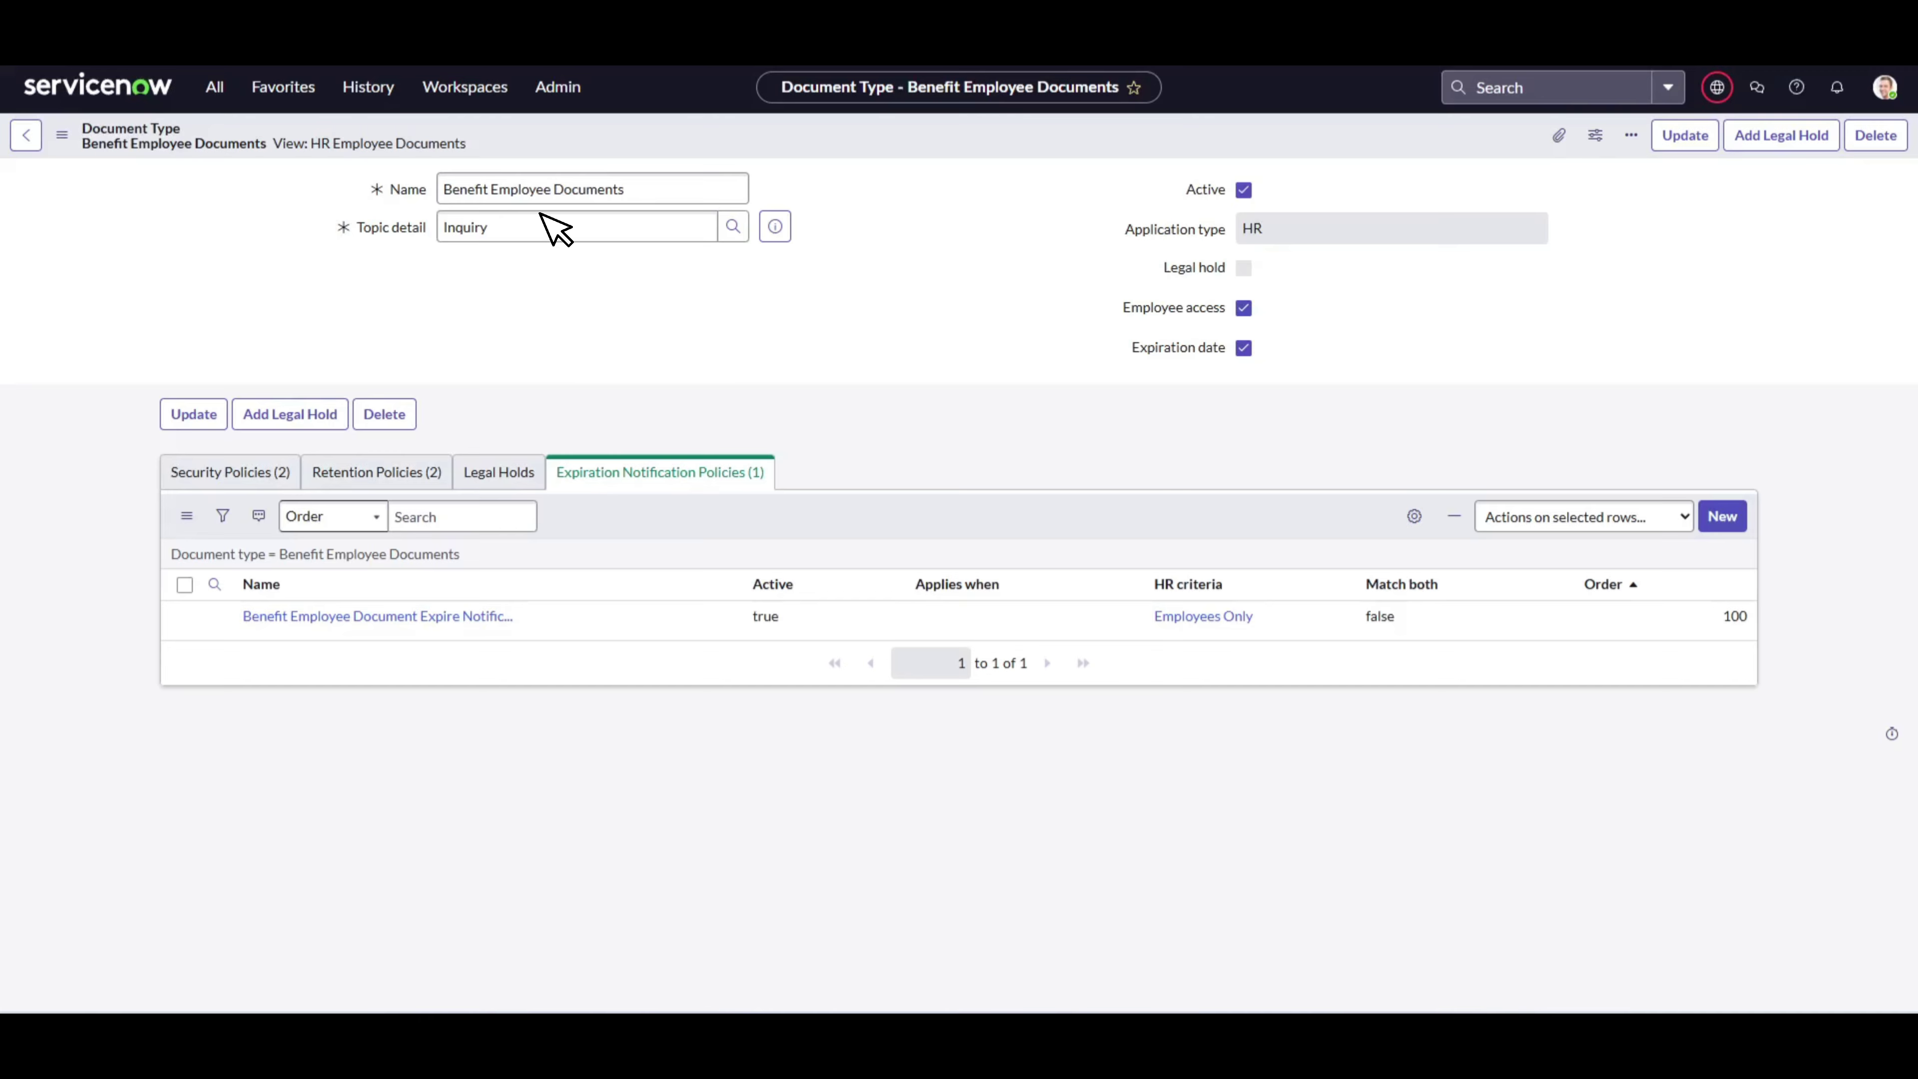
# Open the General Benefits Inquiry record in HR Service Configuration and enable Automatically move attachments.
pyautogui.click(217, 87)
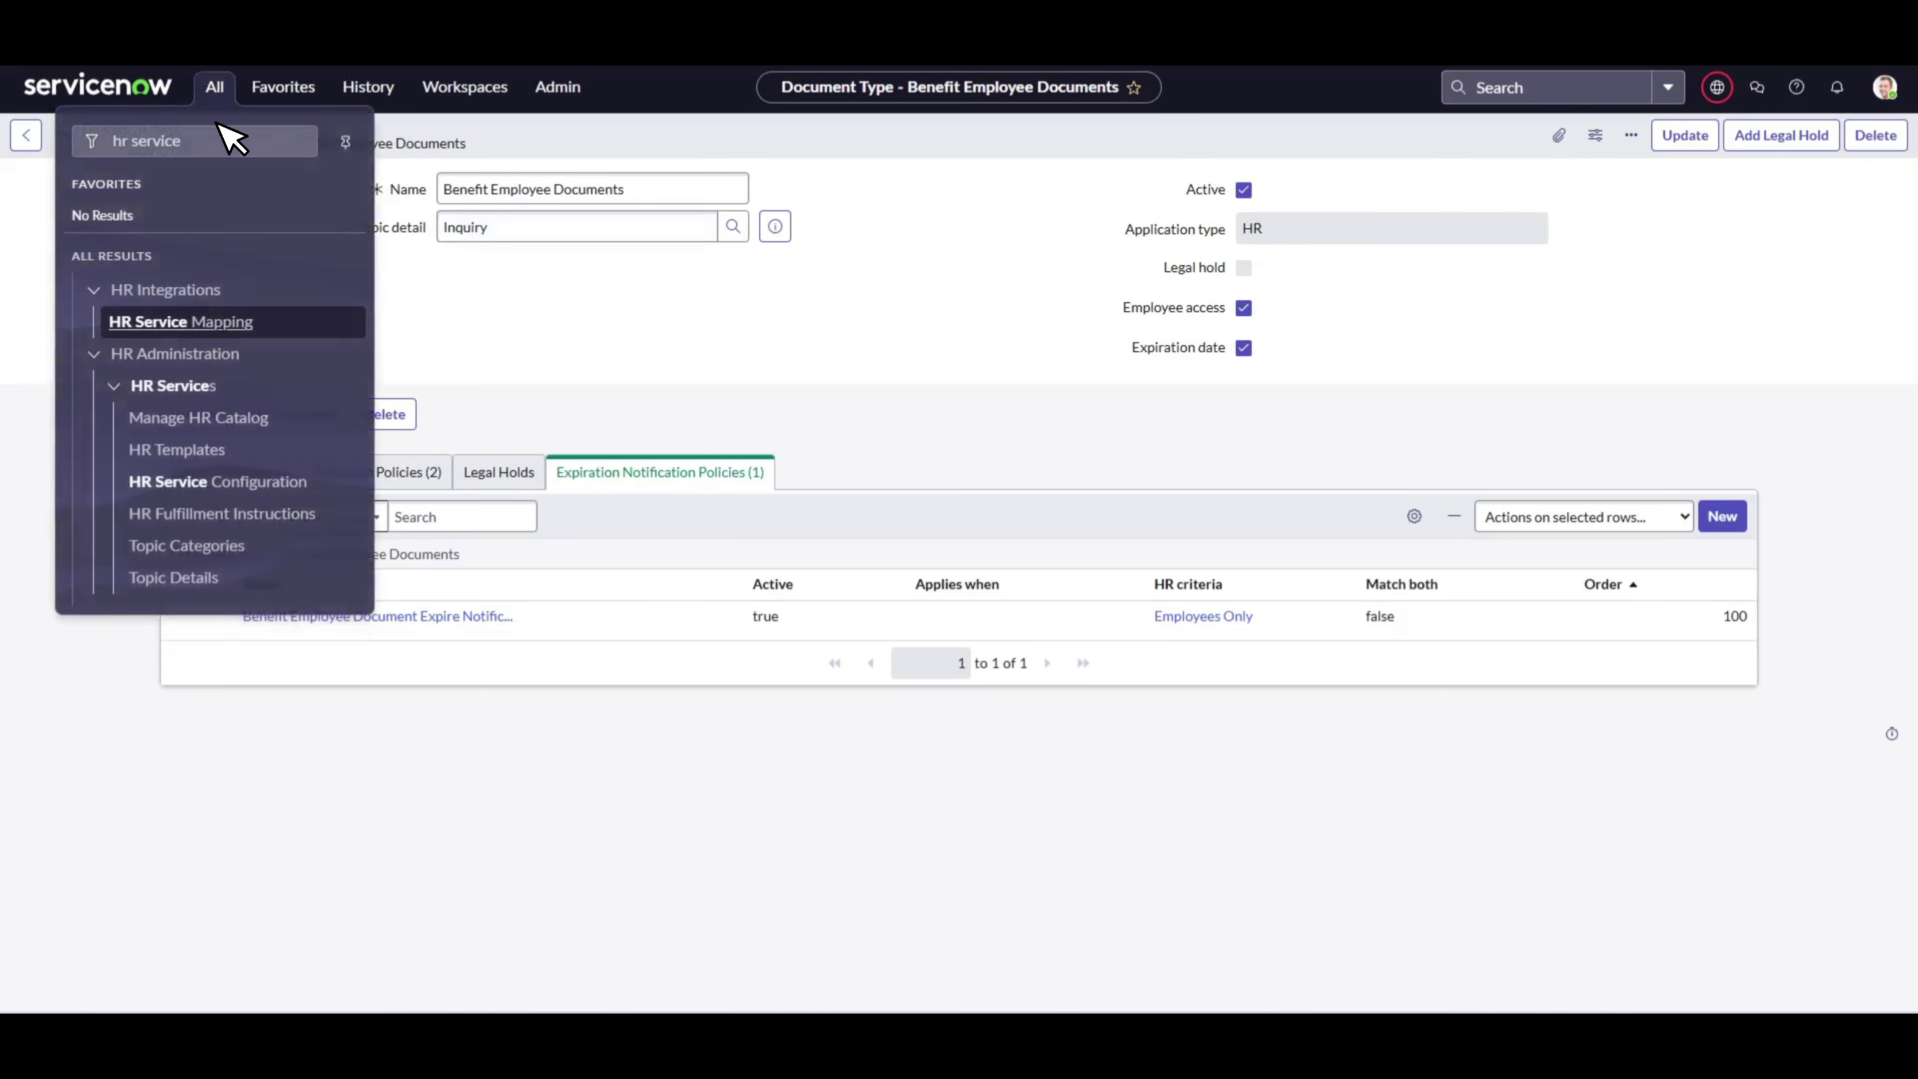
pyautogui.click(220, 479)
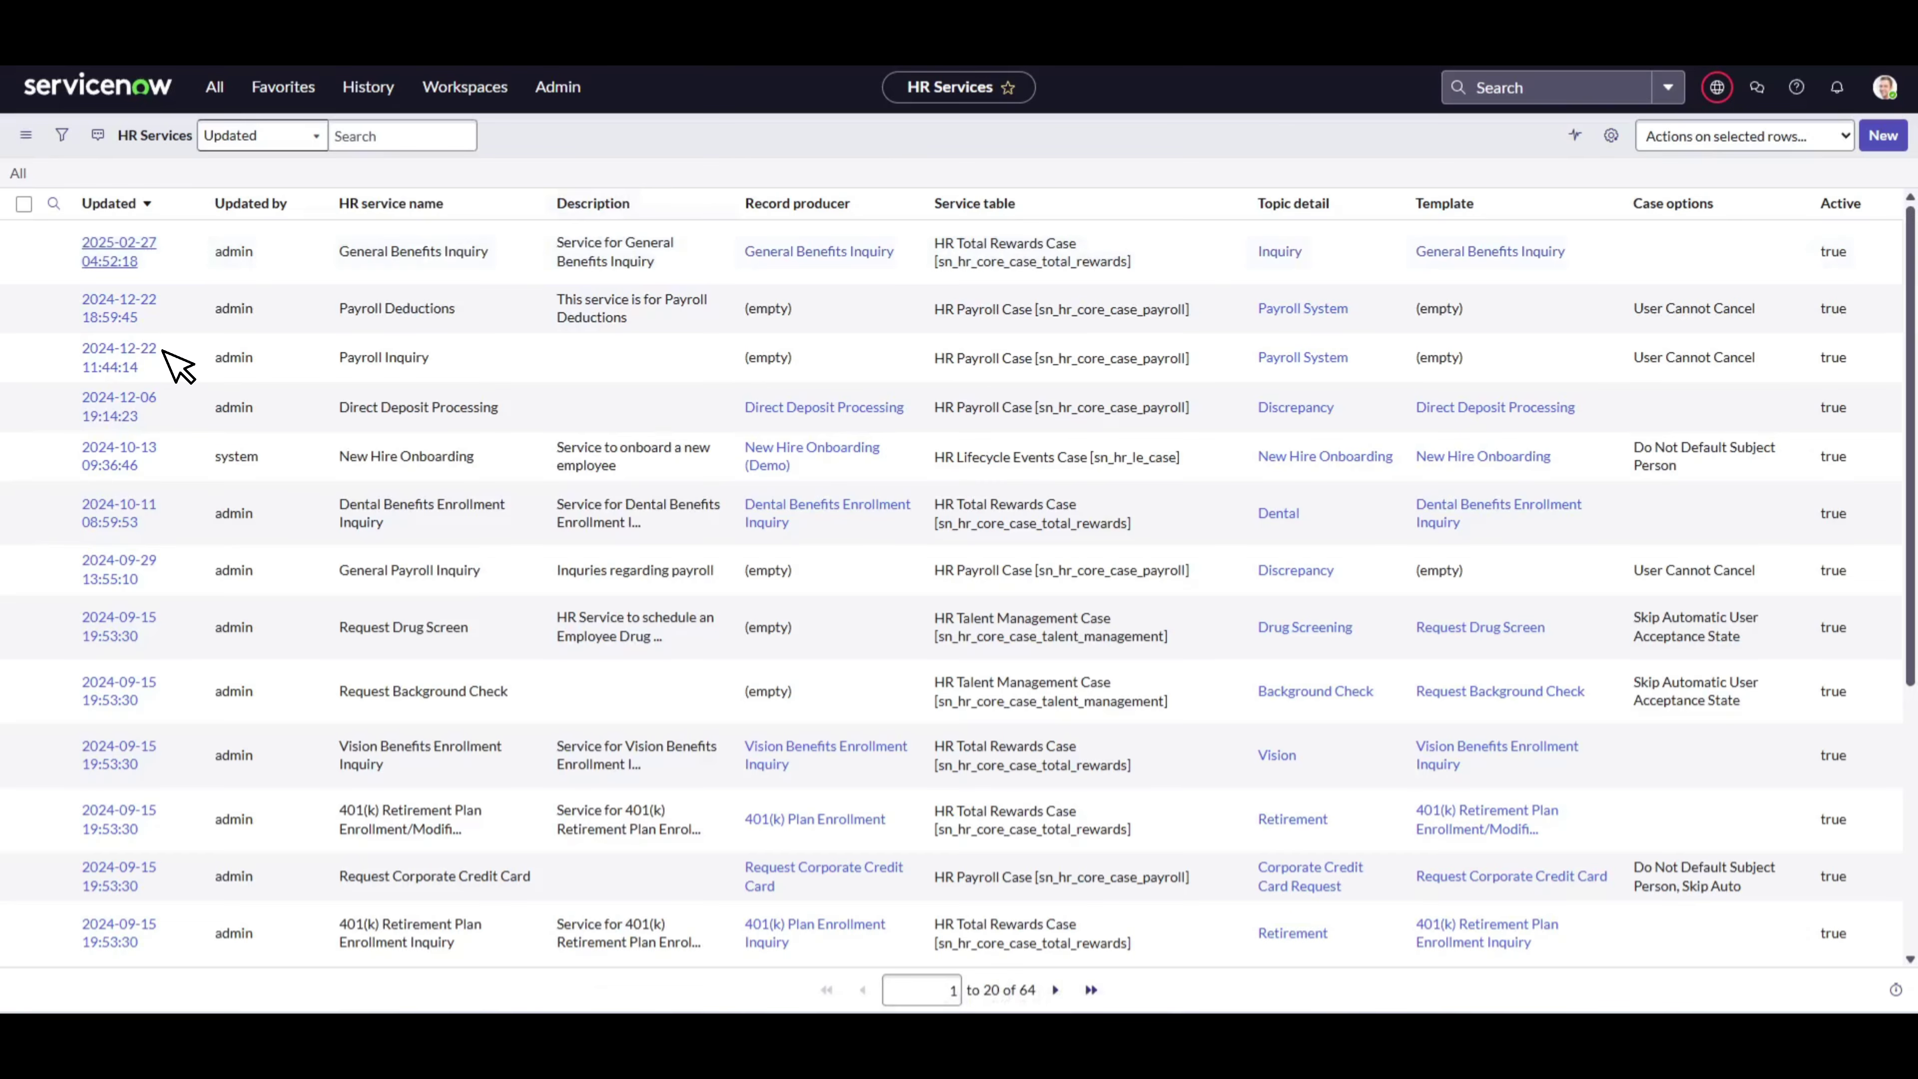
pyautogui.click(119, 251)
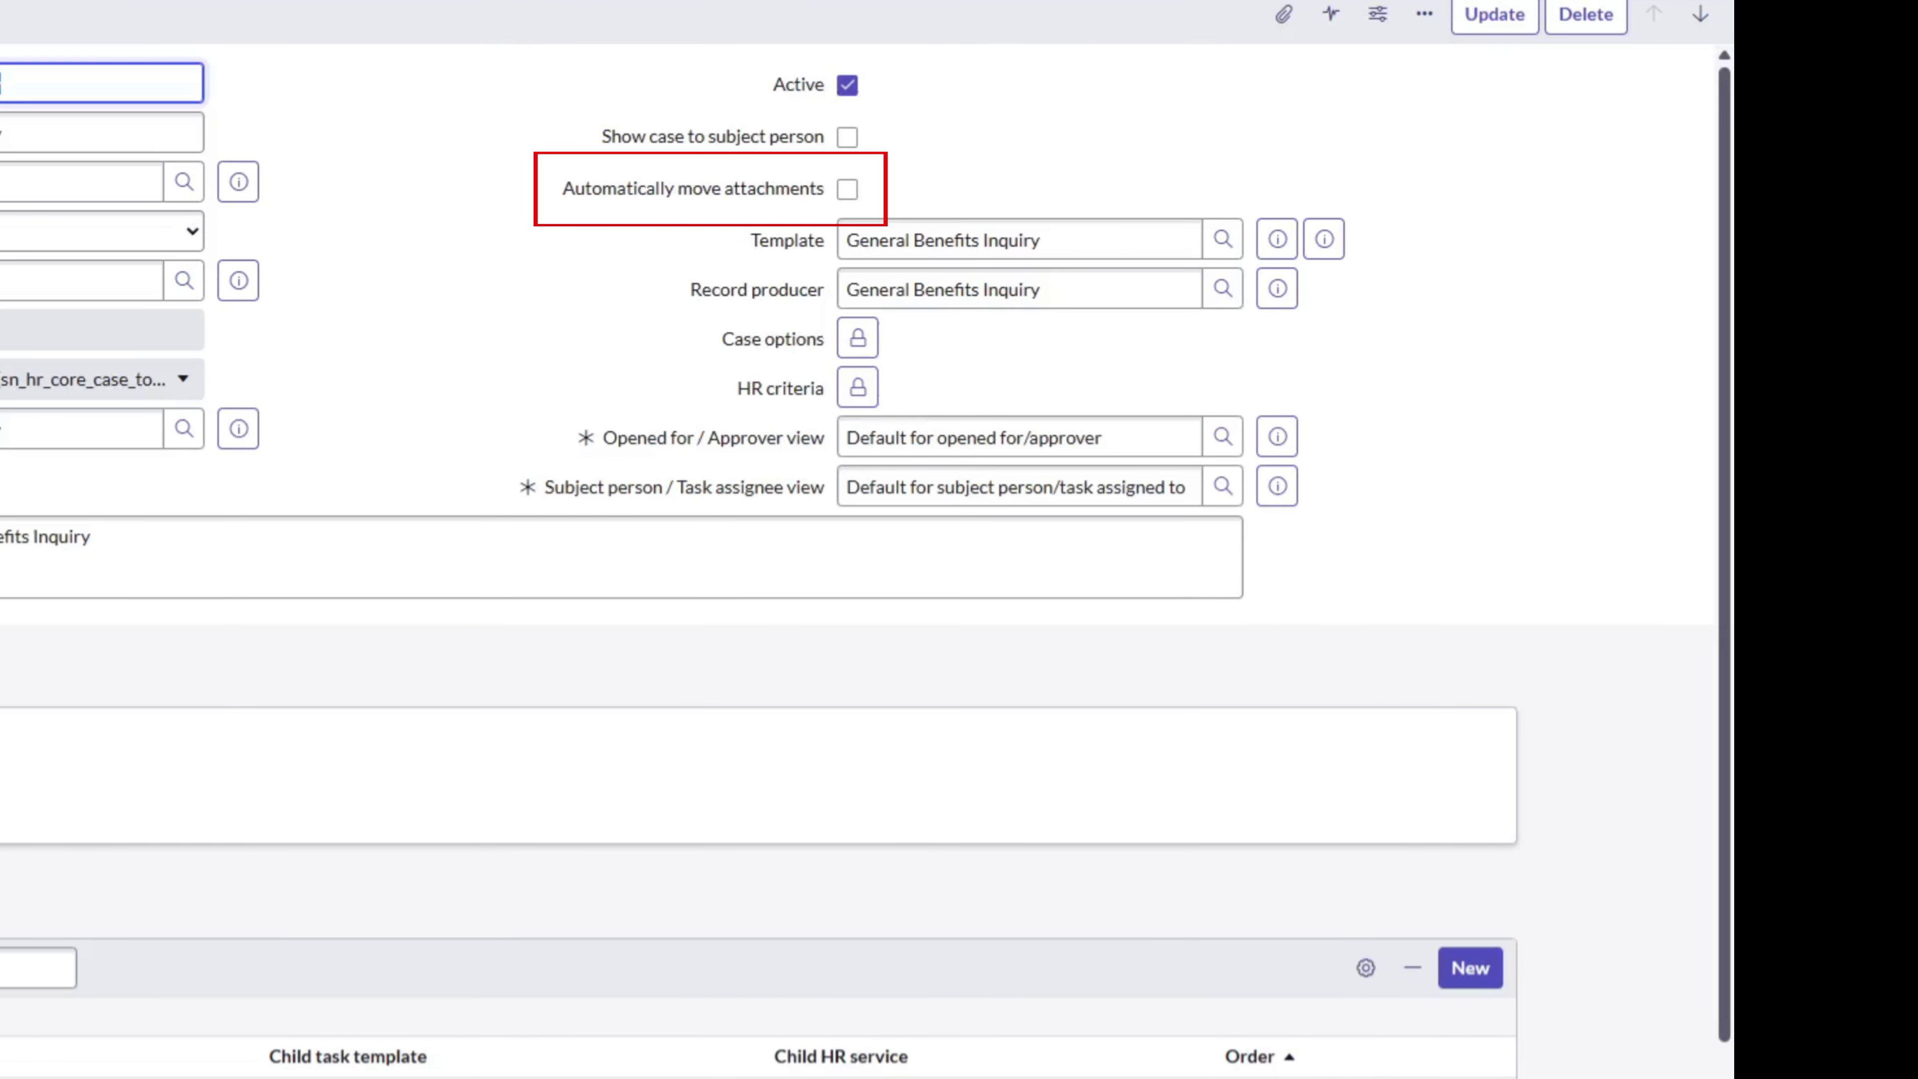
pyautogui.click(481, 296)
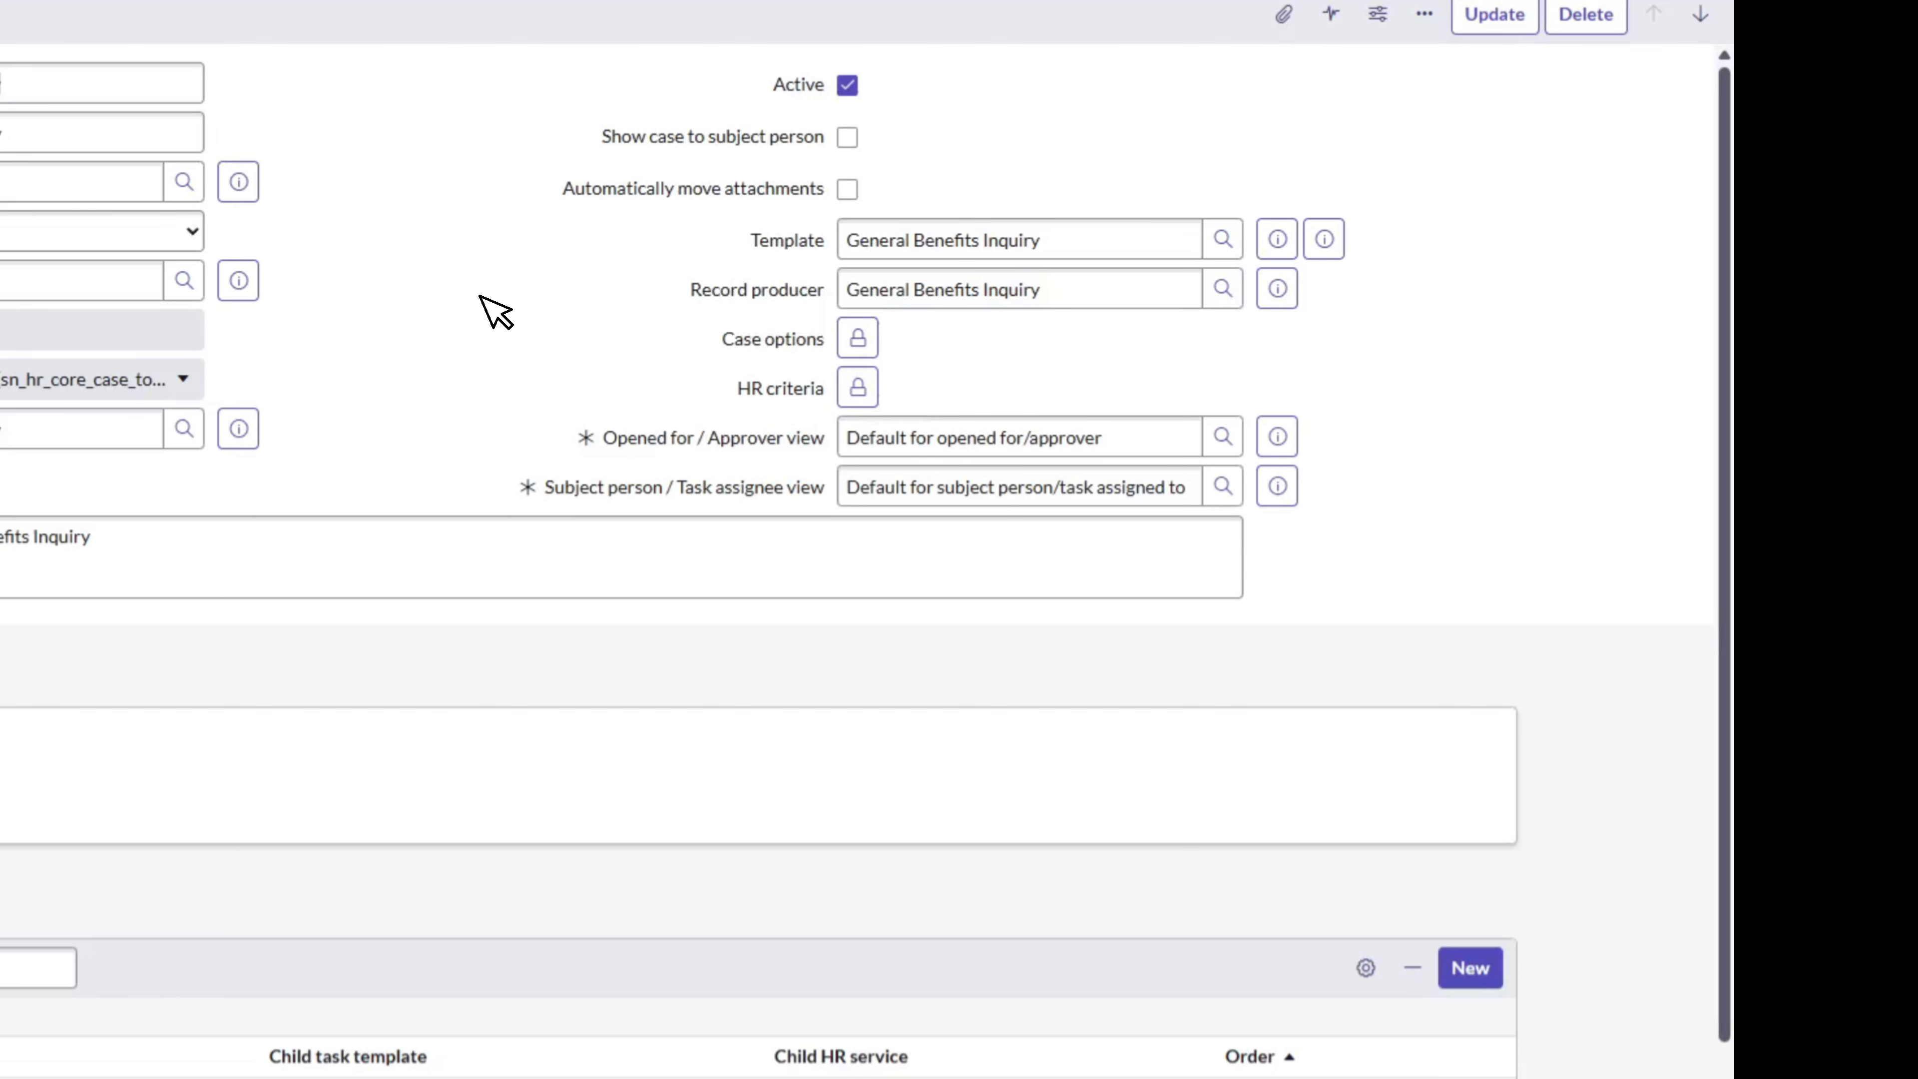
pyautogui.click(845, 188)
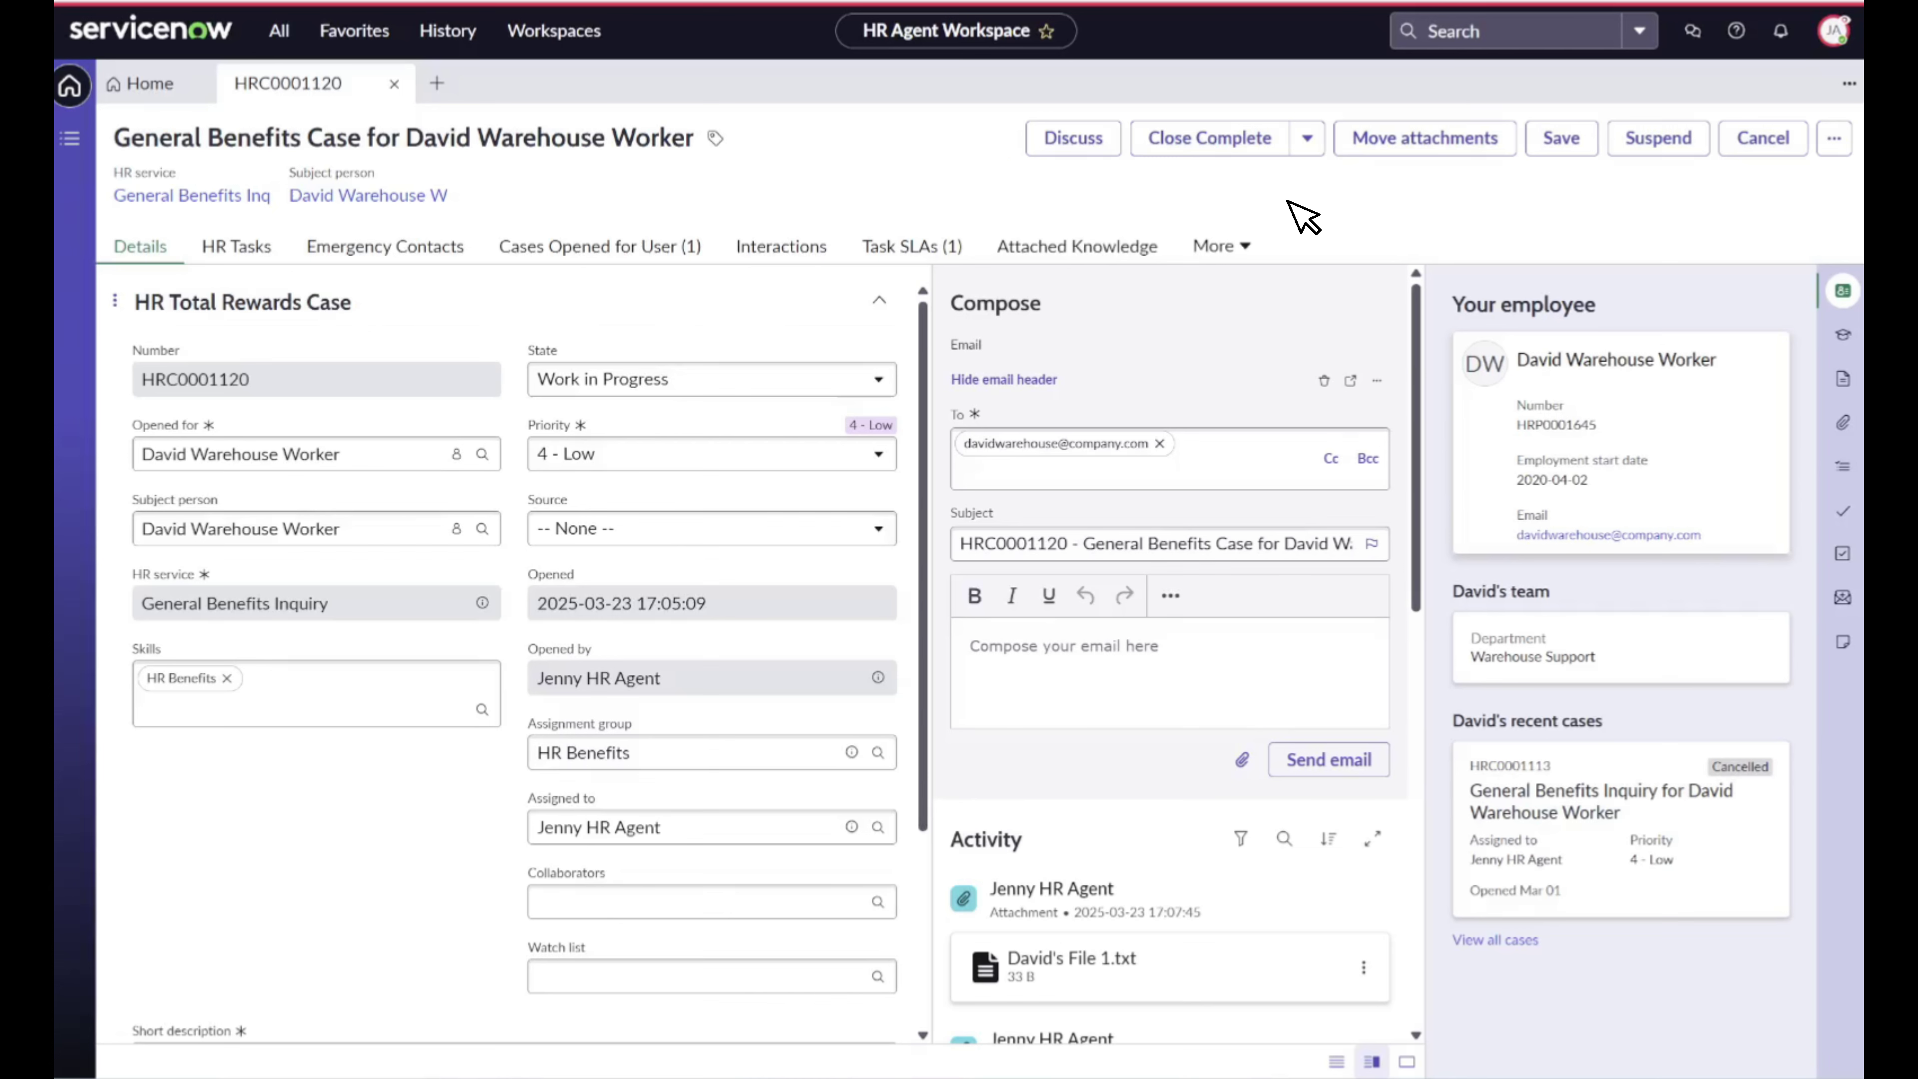
# Start moving the case's attachments to employee documents, selecting only the first file with document type Benefit Employee Documents.
pyautogui.click(1844, 422)
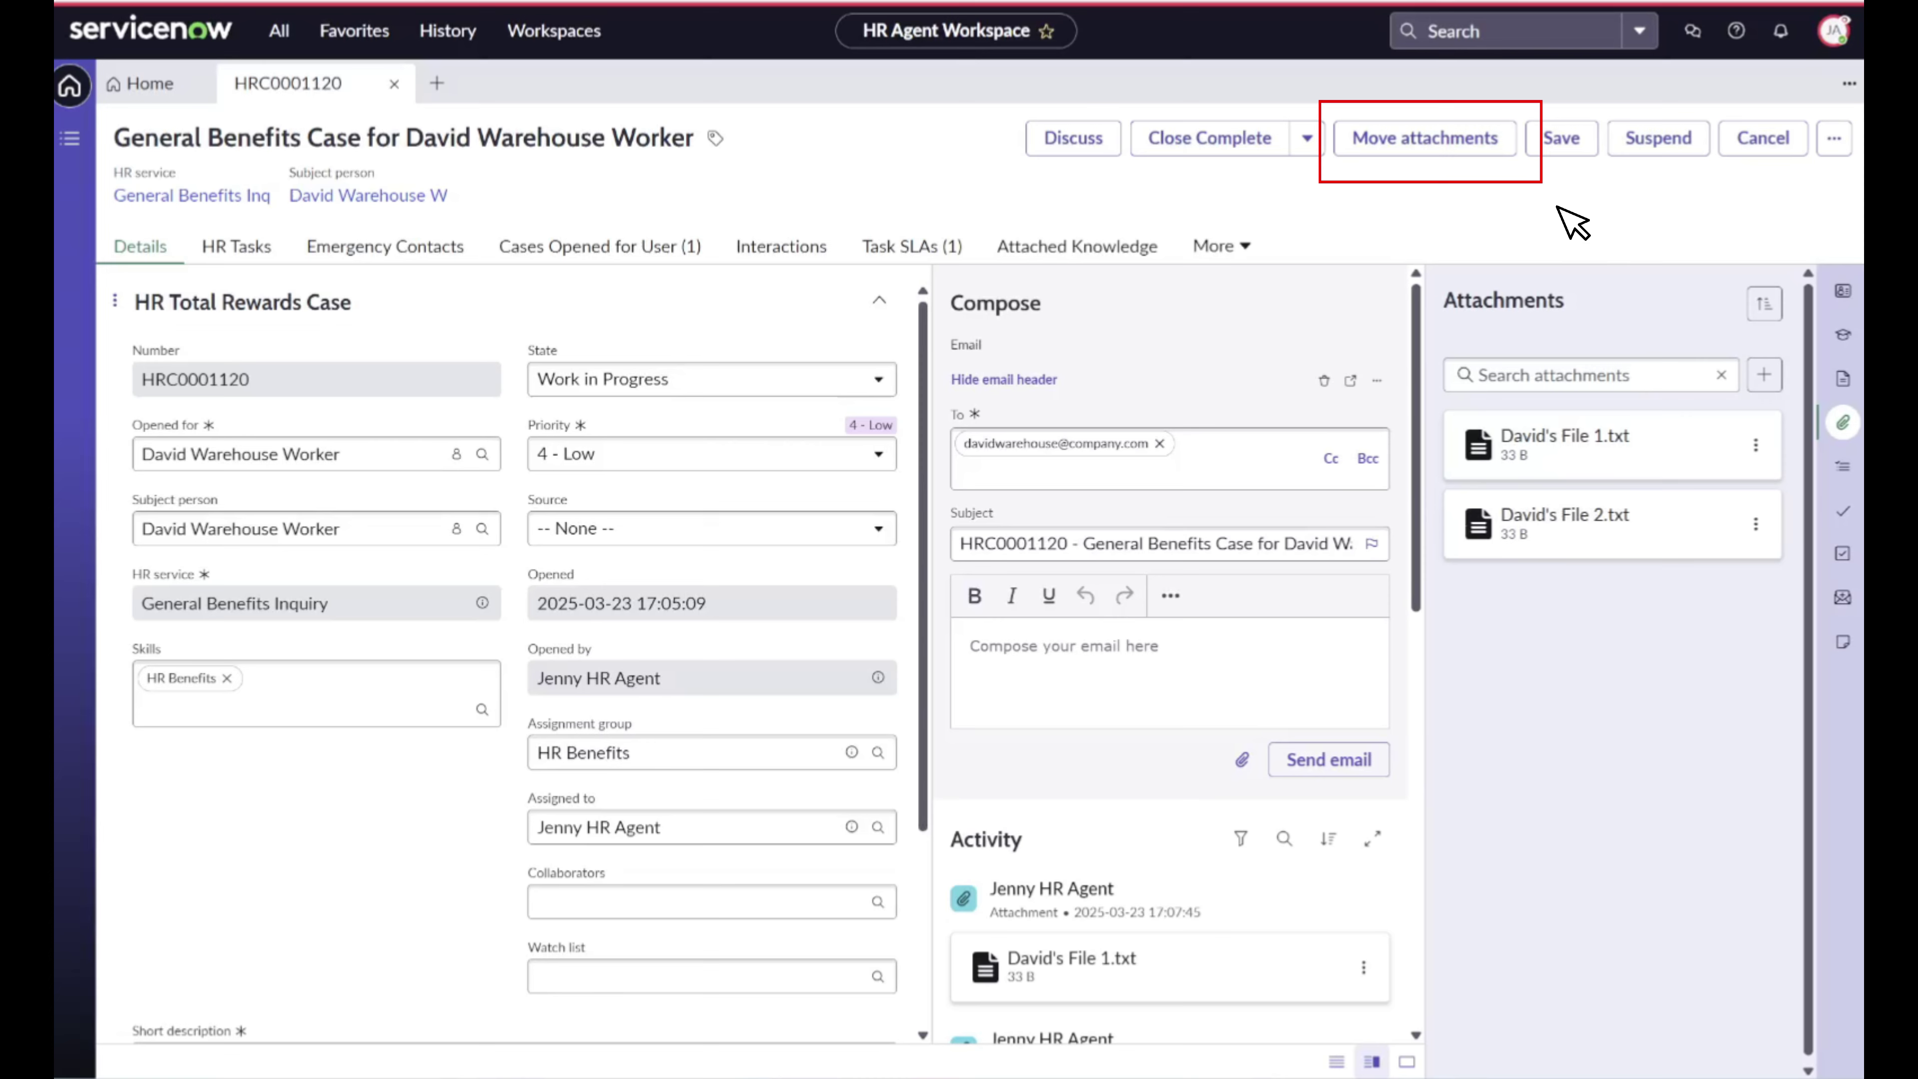
pyautogui.click(1473, 141)
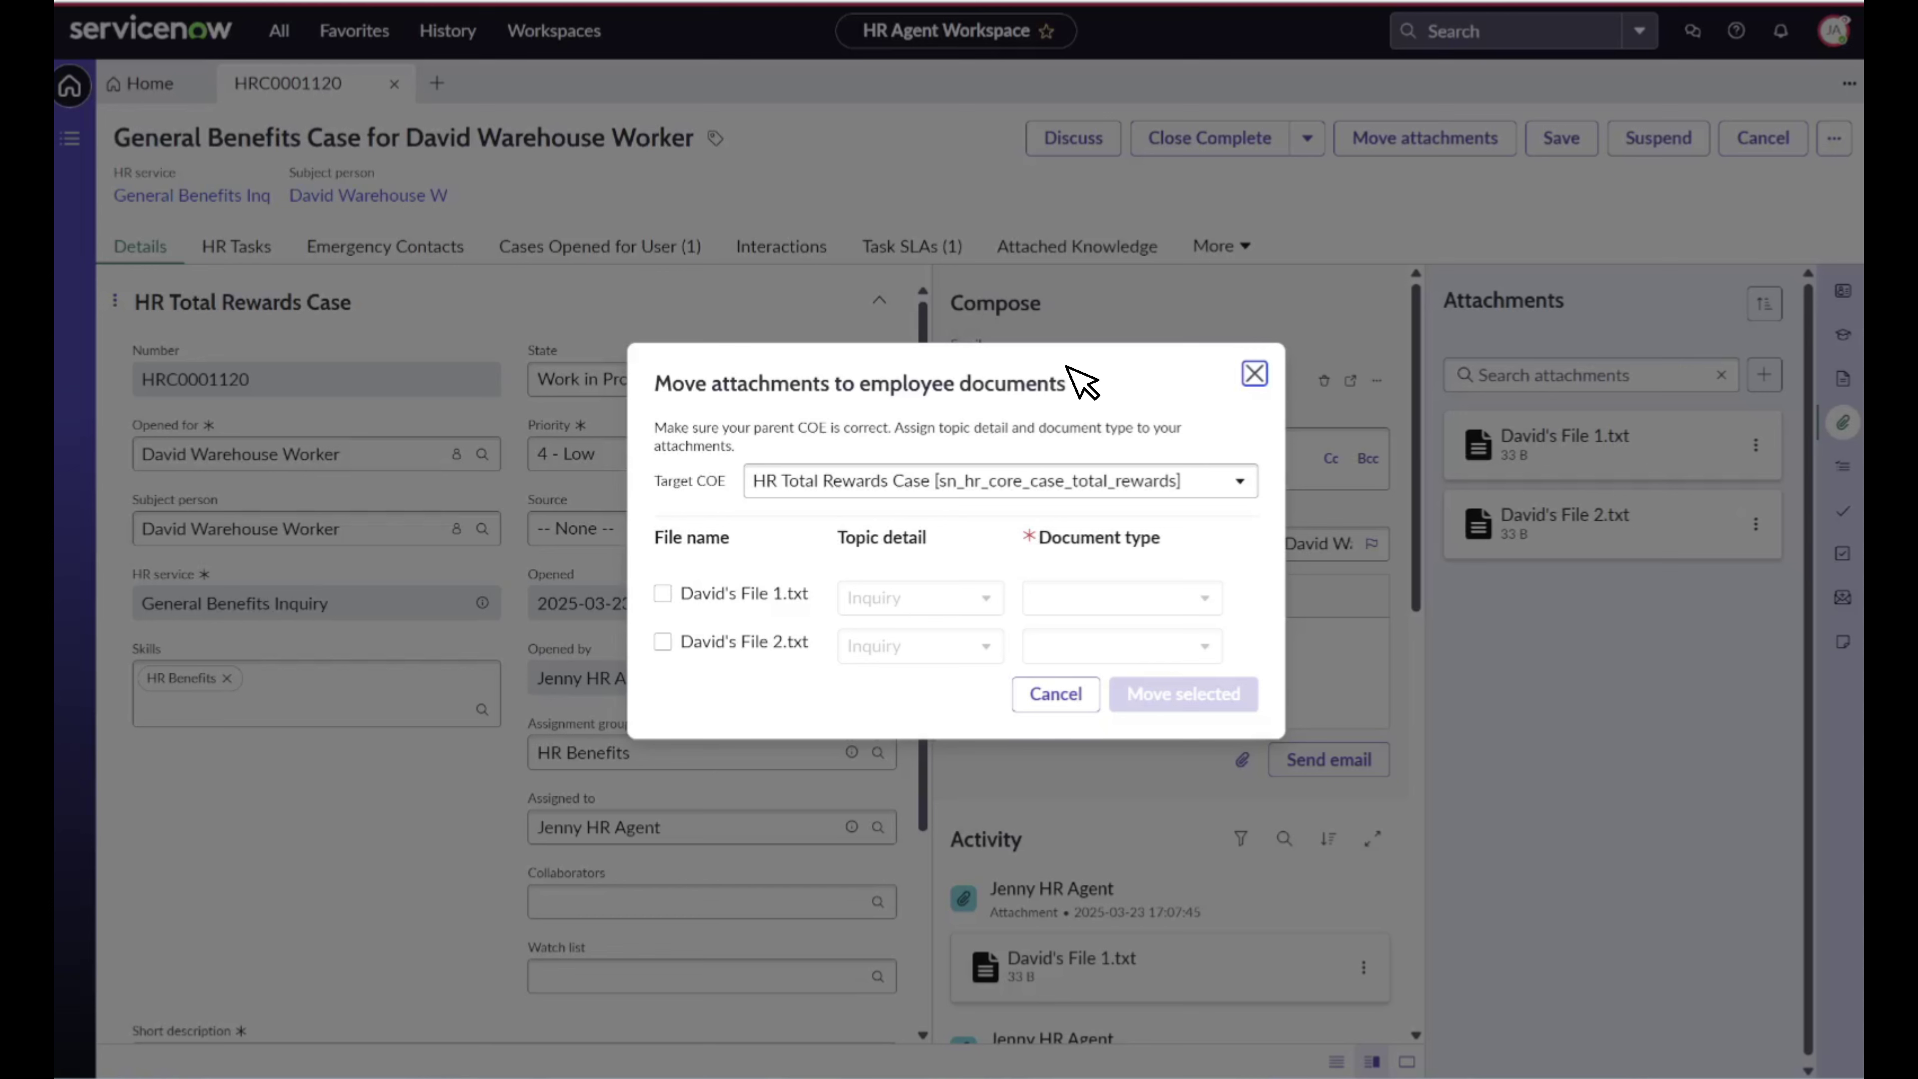
pyautogui.click(663, 592)
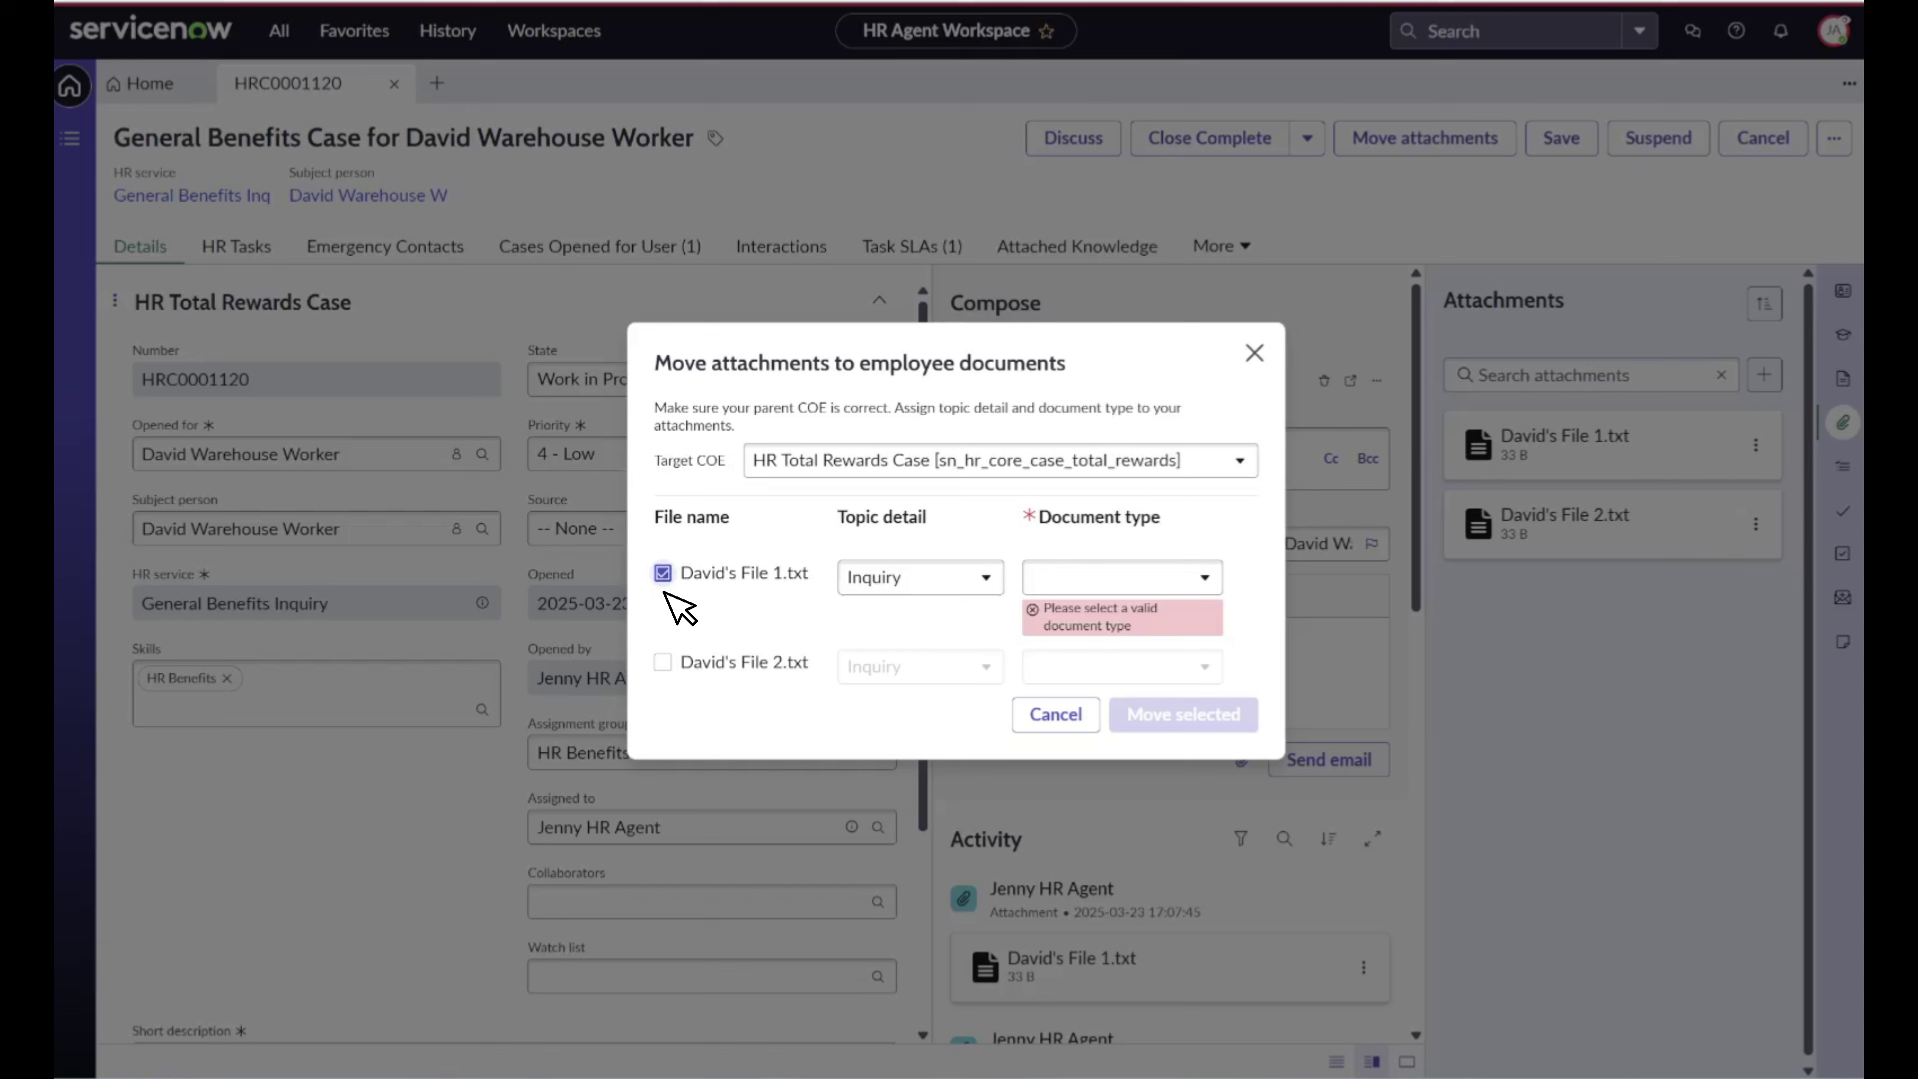
pyautogui.click(1065, 583)
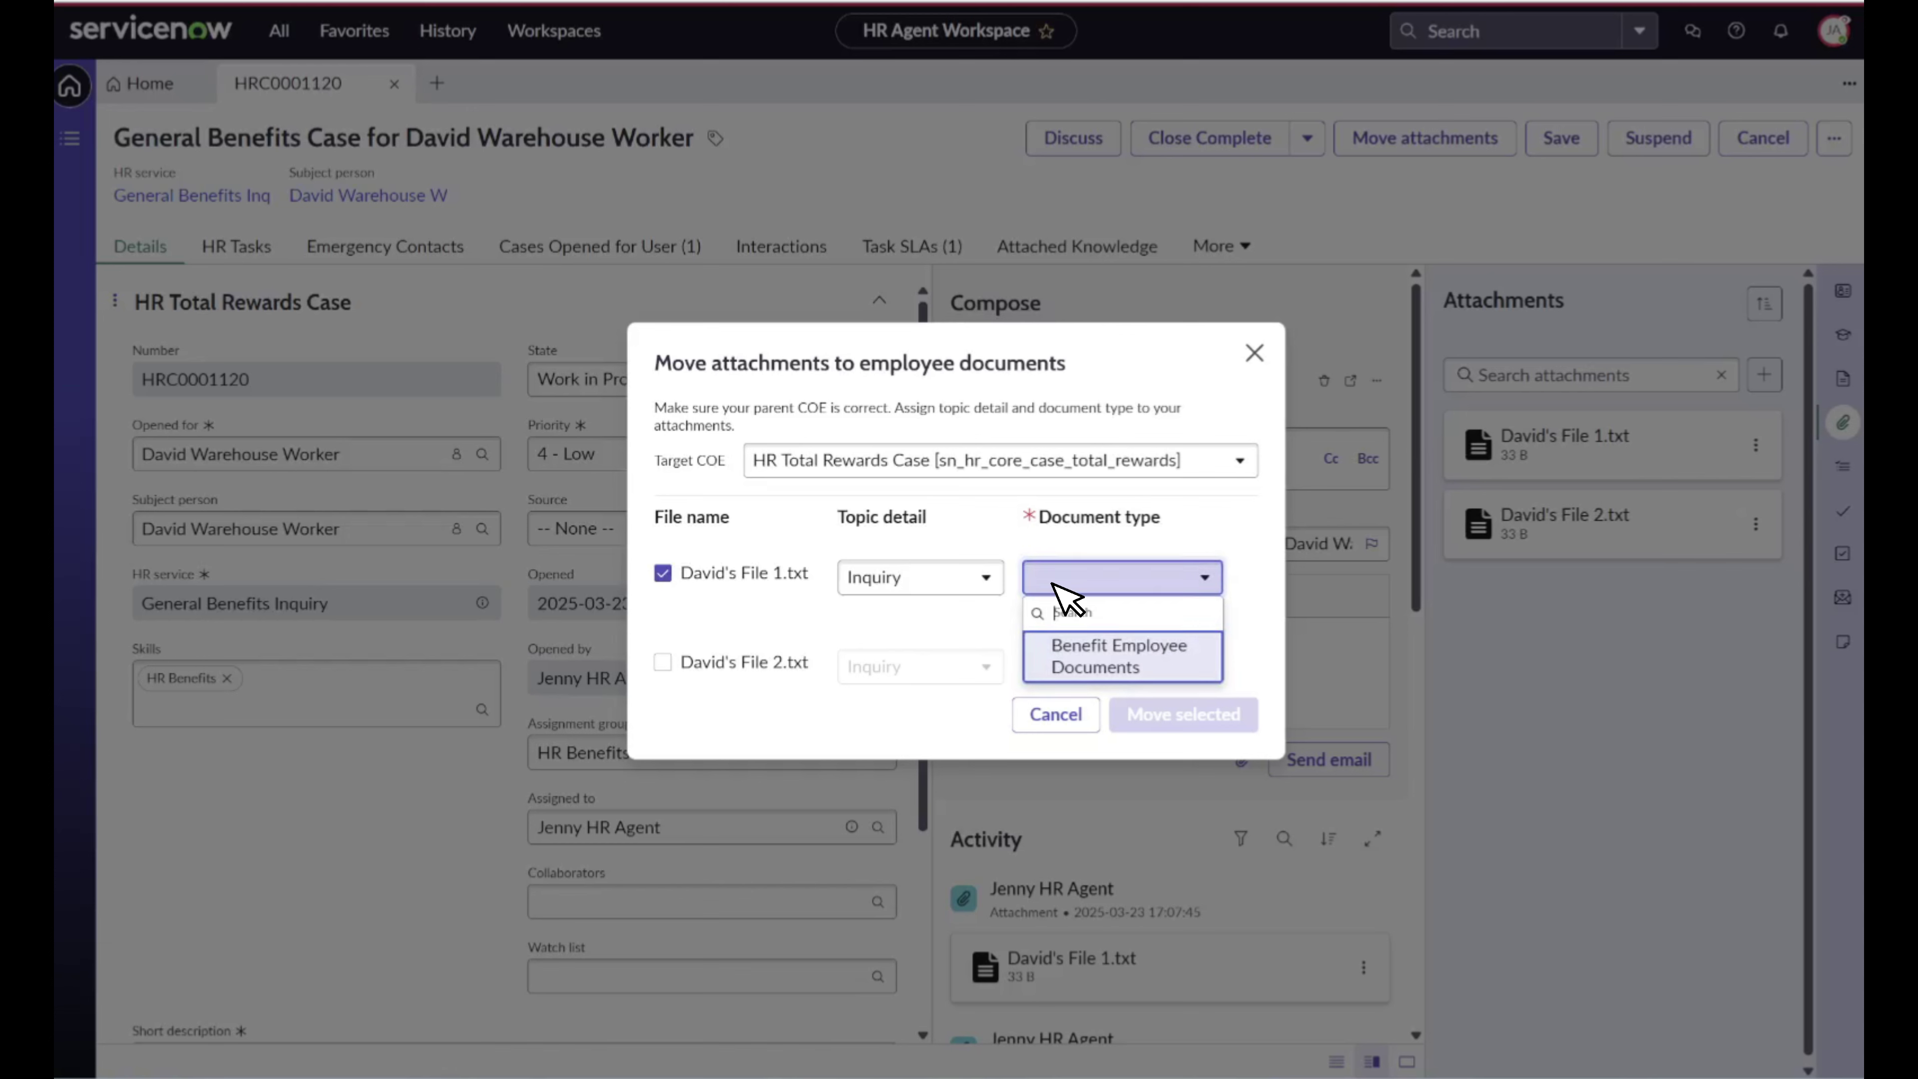
pyautogui.press('Return')
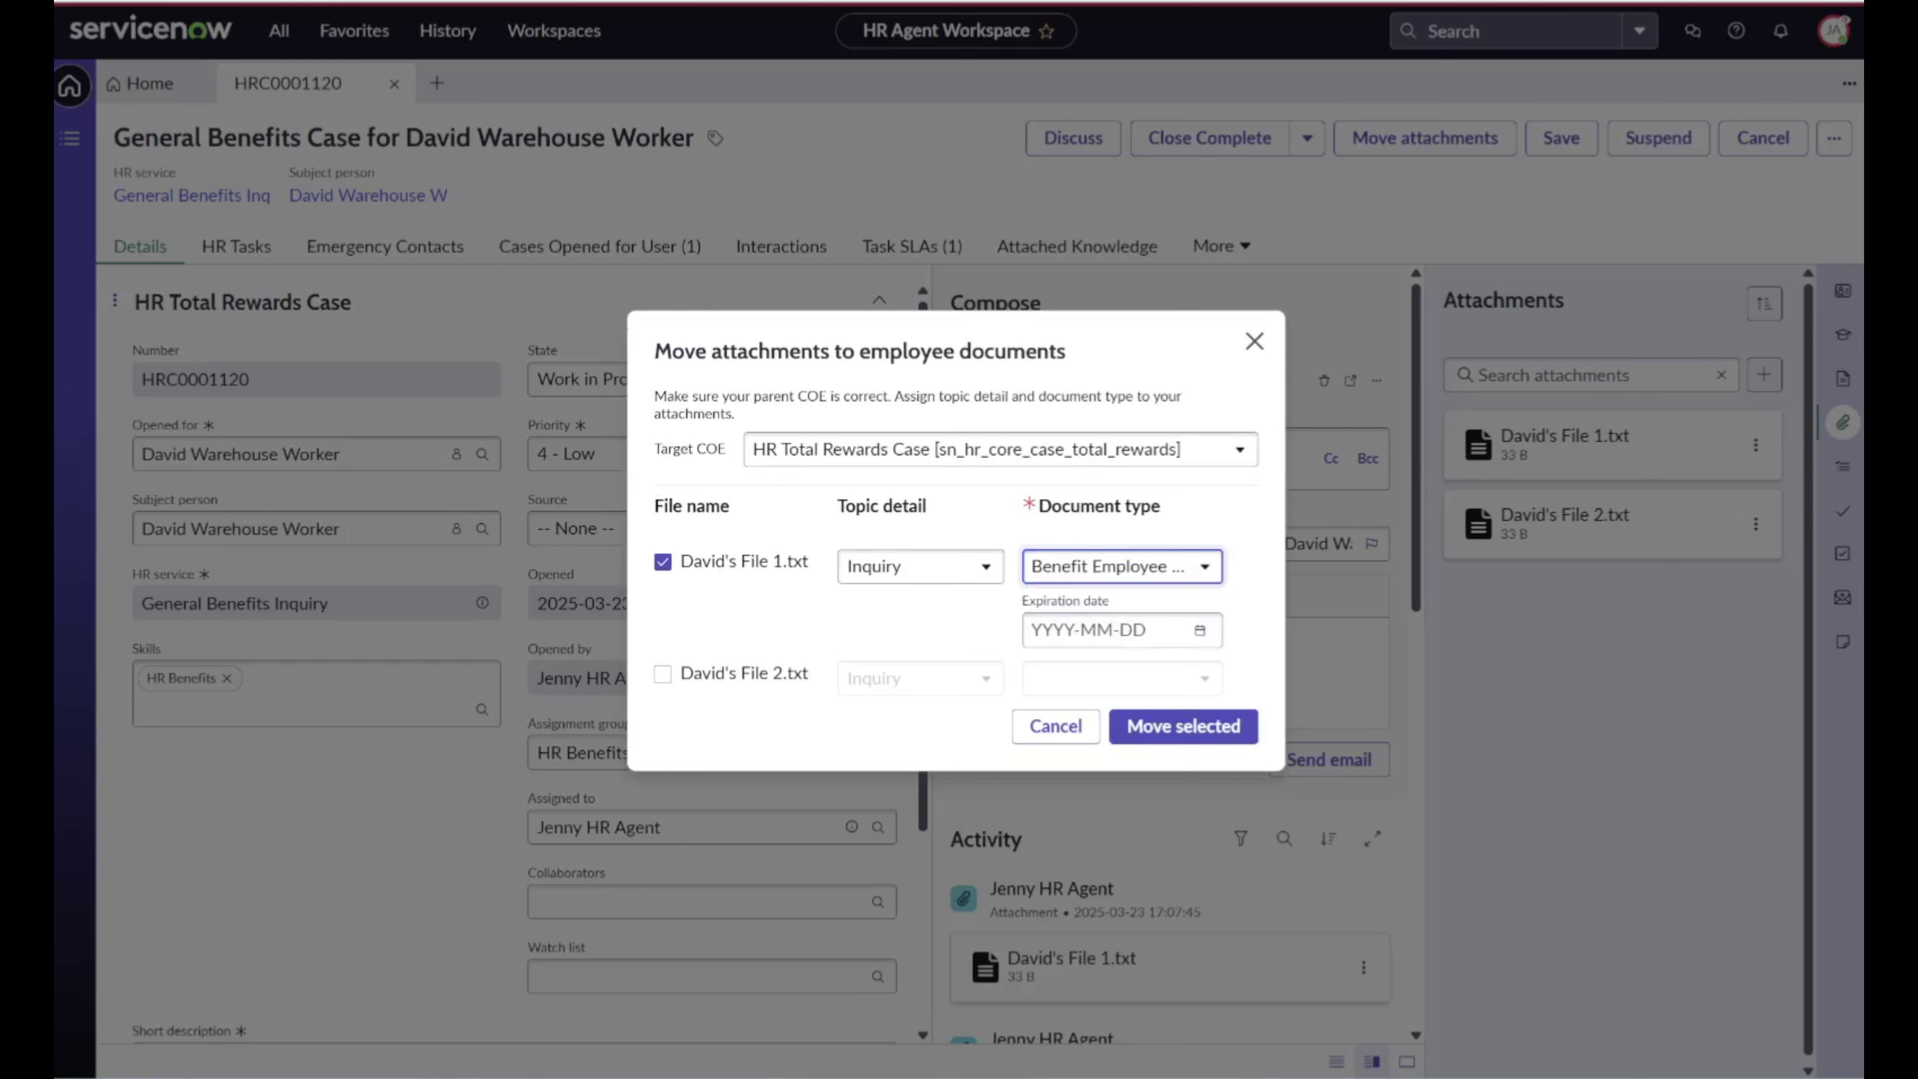
# Set the selected file's expiration date to 2025-03-24, move it to employee documents, and dismiss the notification.
pyautogui.press('Tab')
pyautogui.write('2025-03-24')
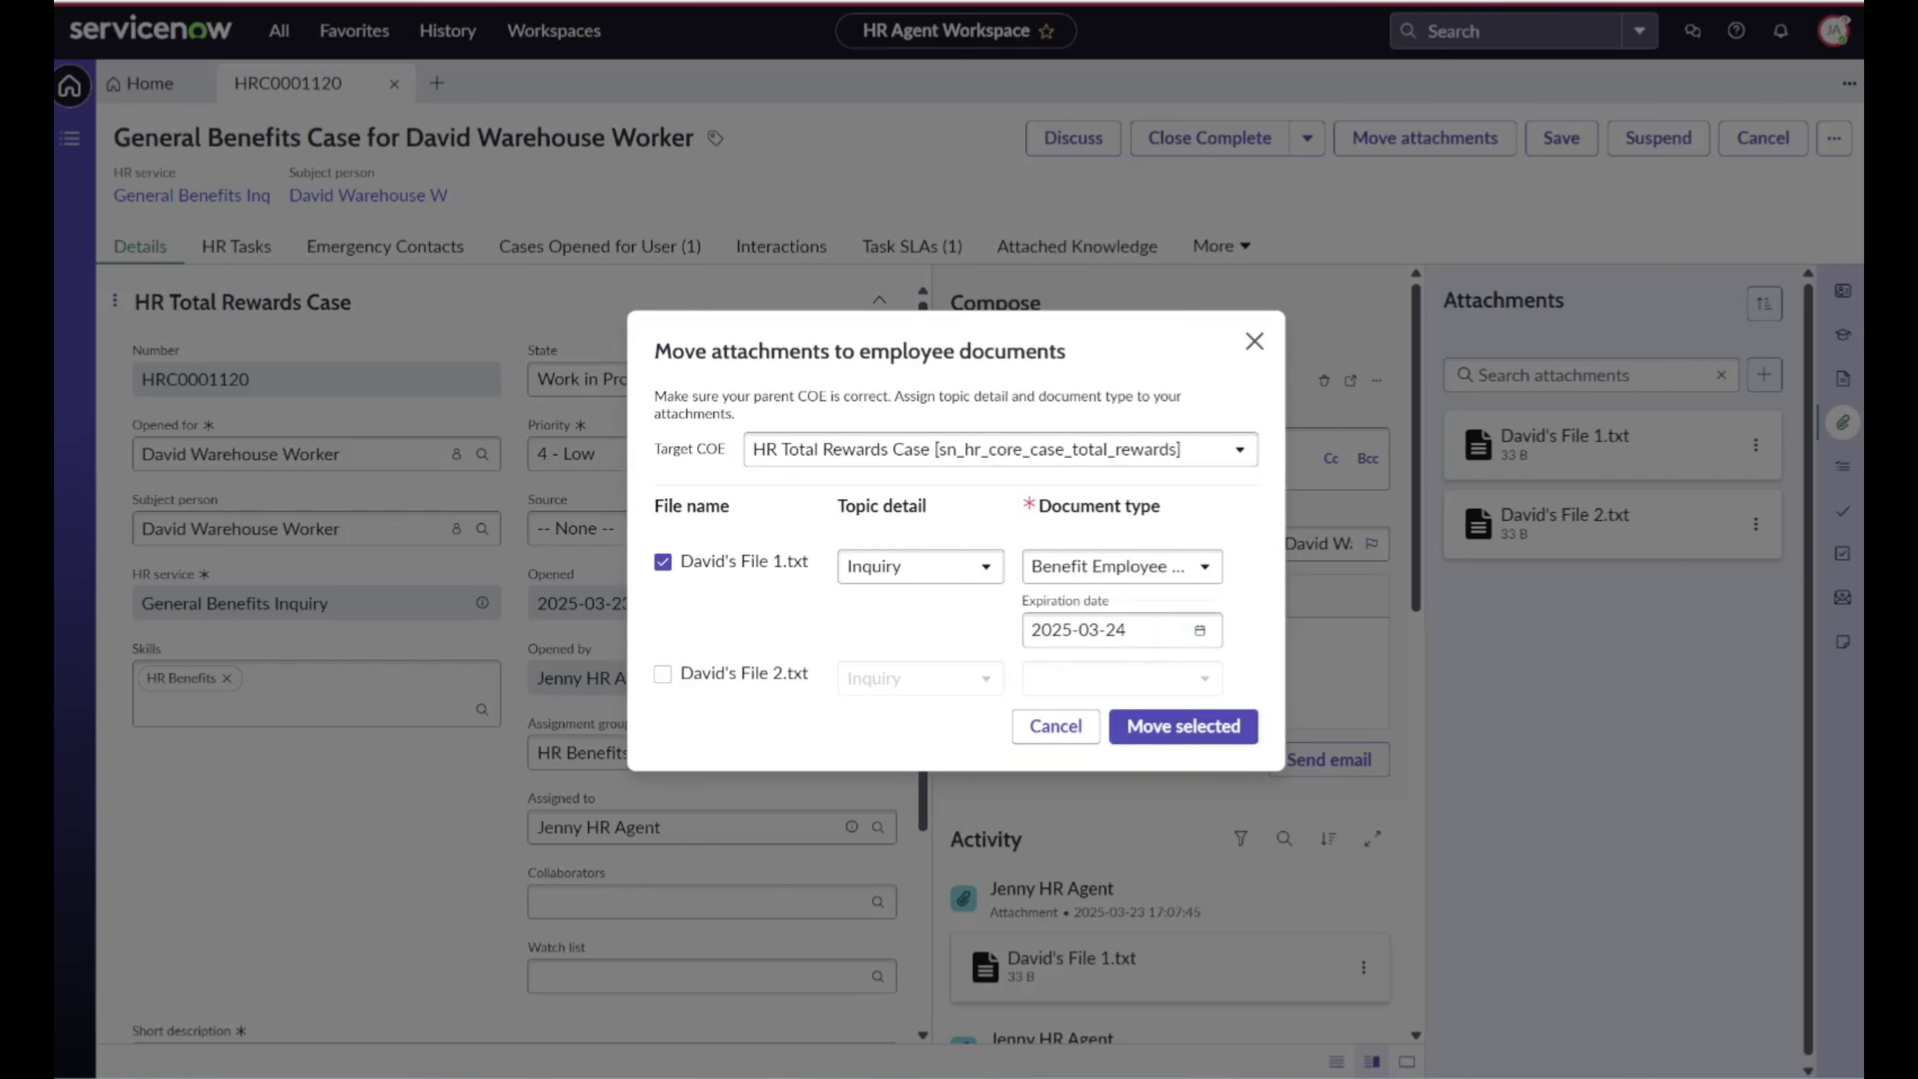
pyautogui.click(1142, 729)
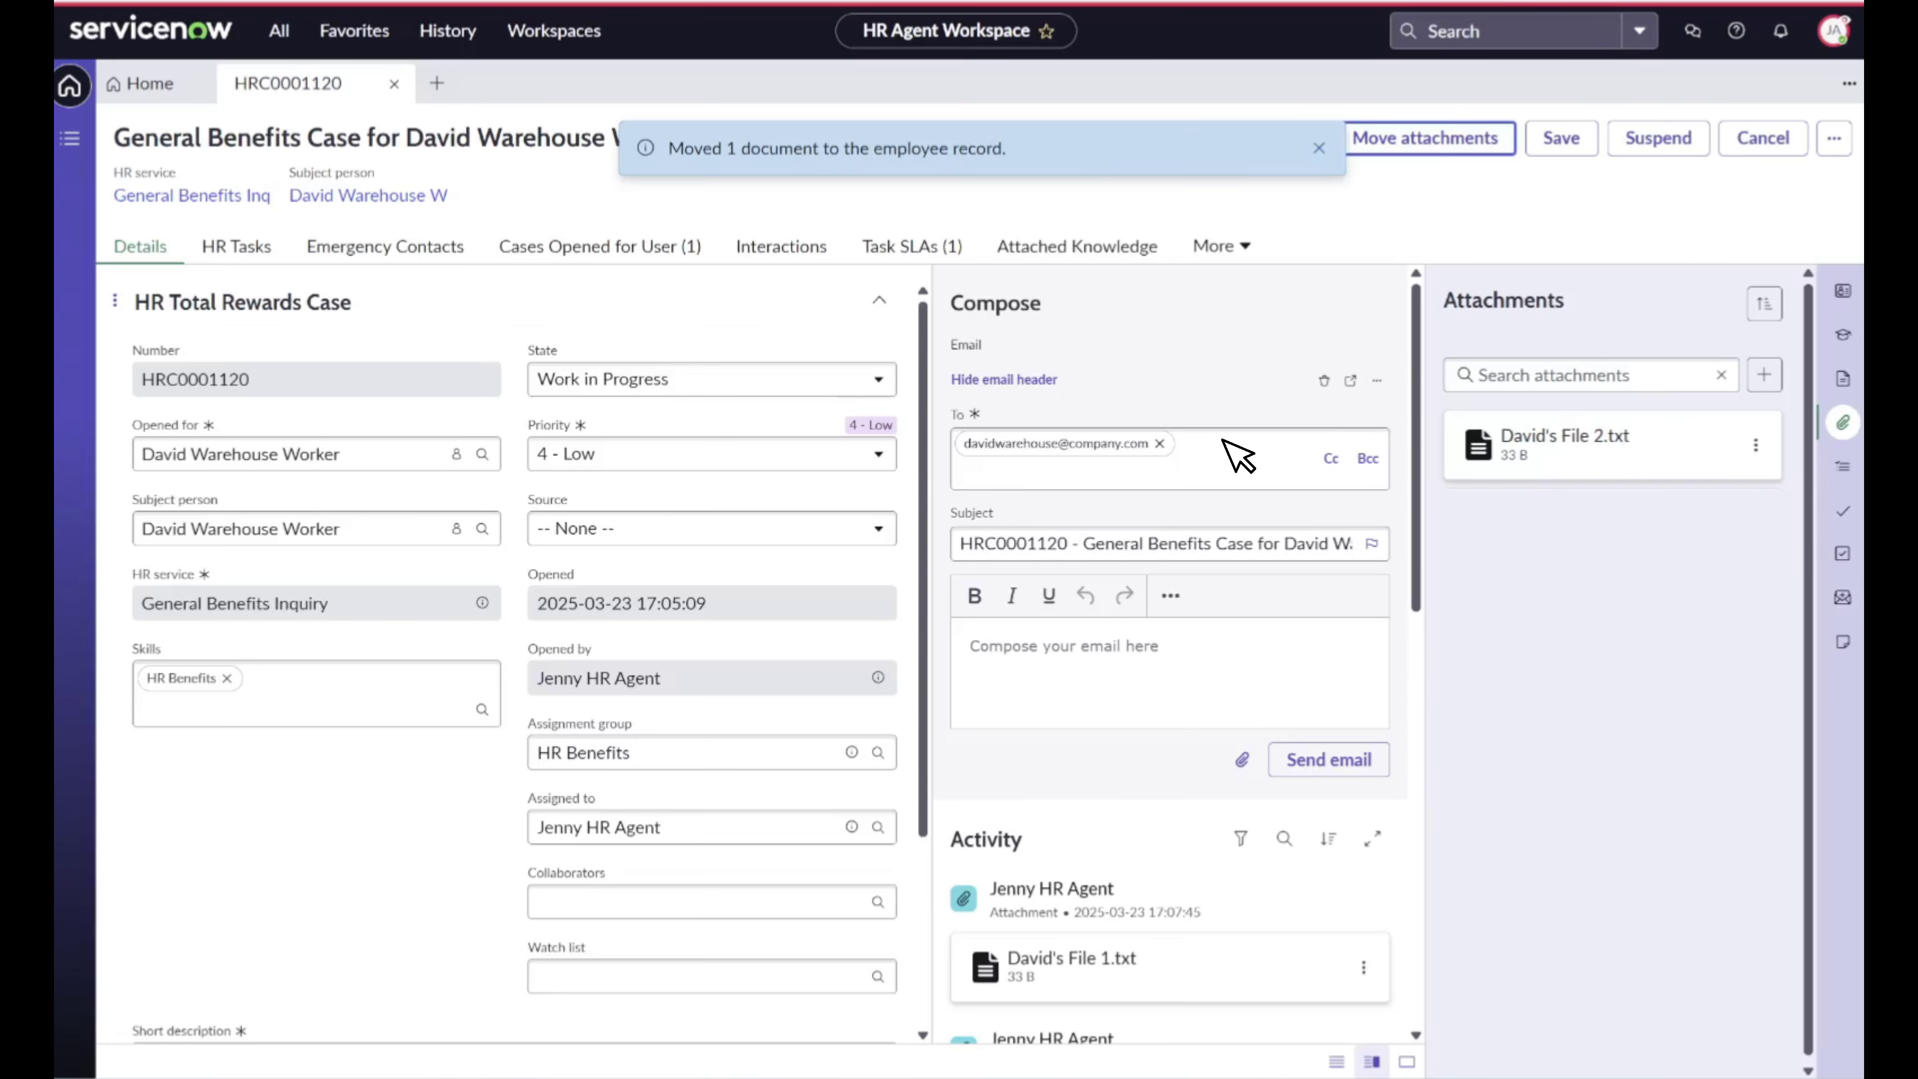
pyautogui.click(1319, 147)
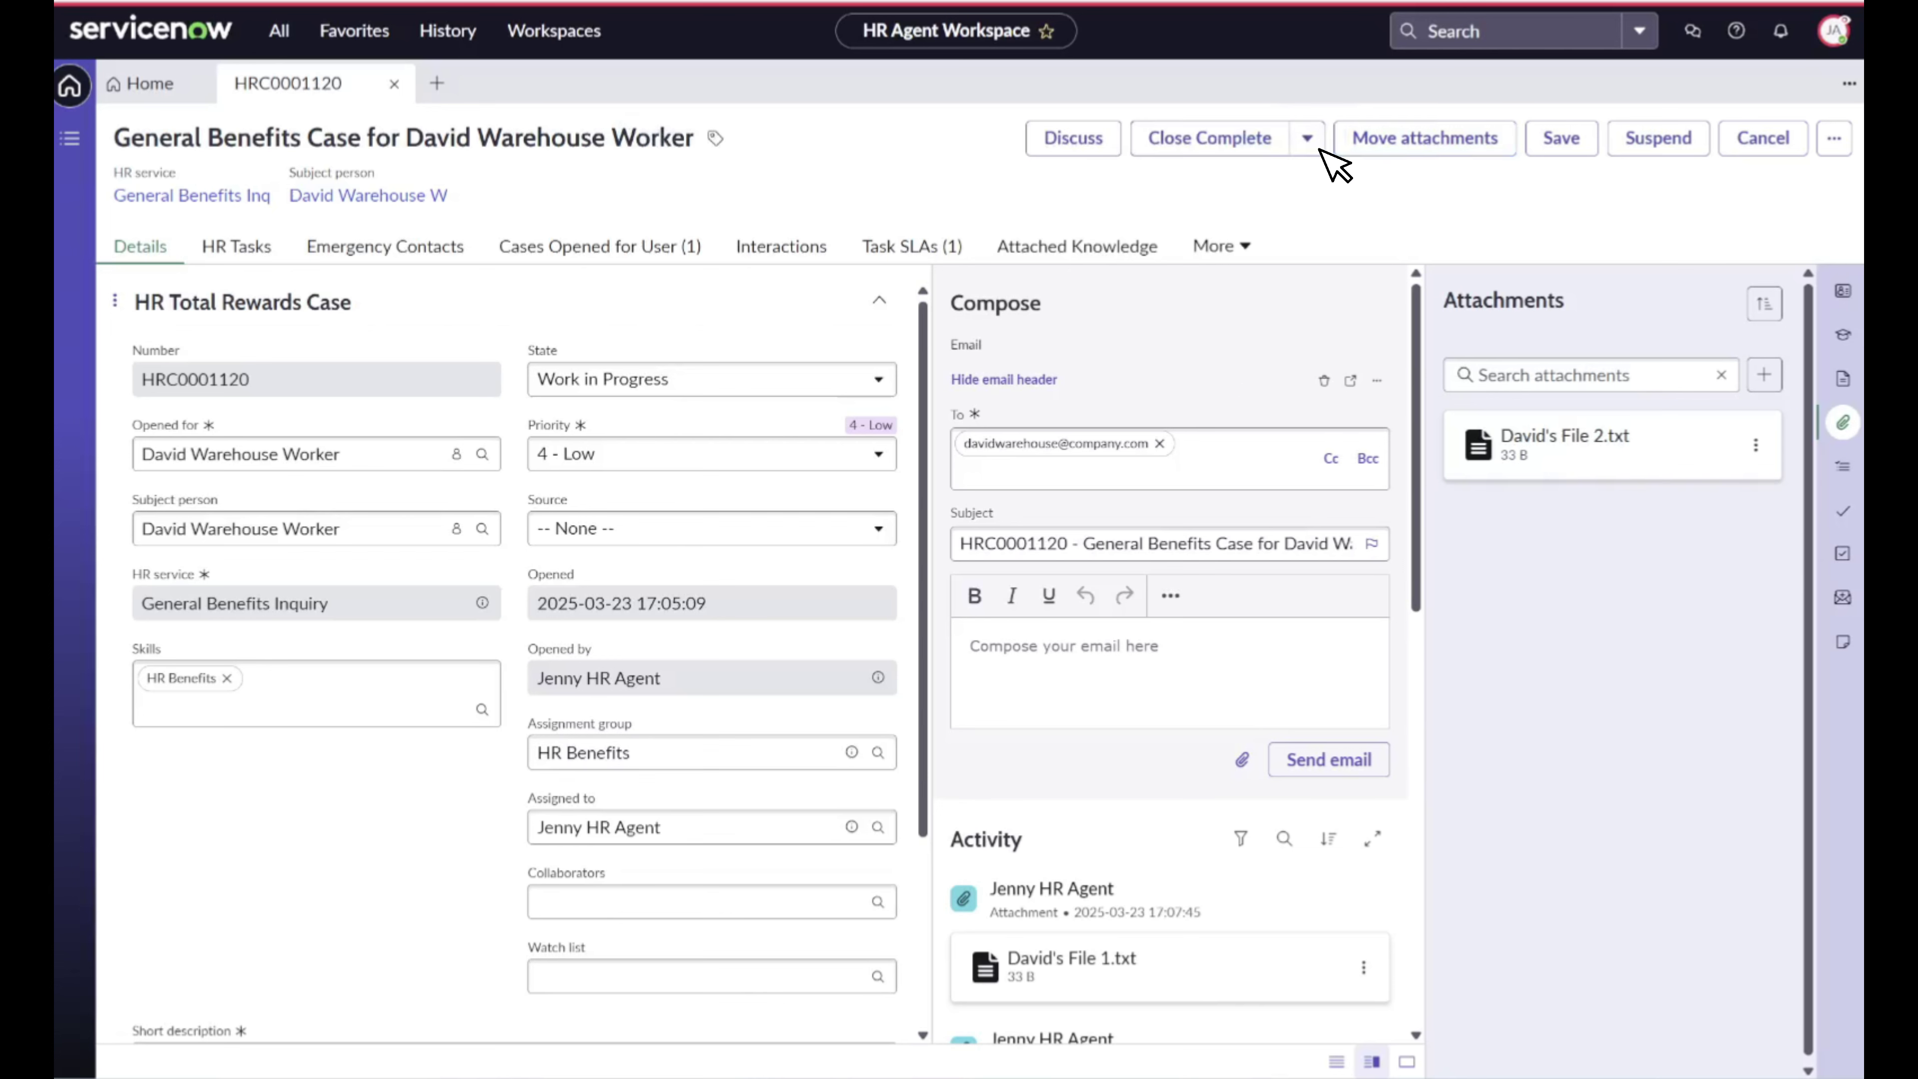
# Review the case's Employee Documents list before and after closing the case as complete.
pyautogui.click(1214, 247)
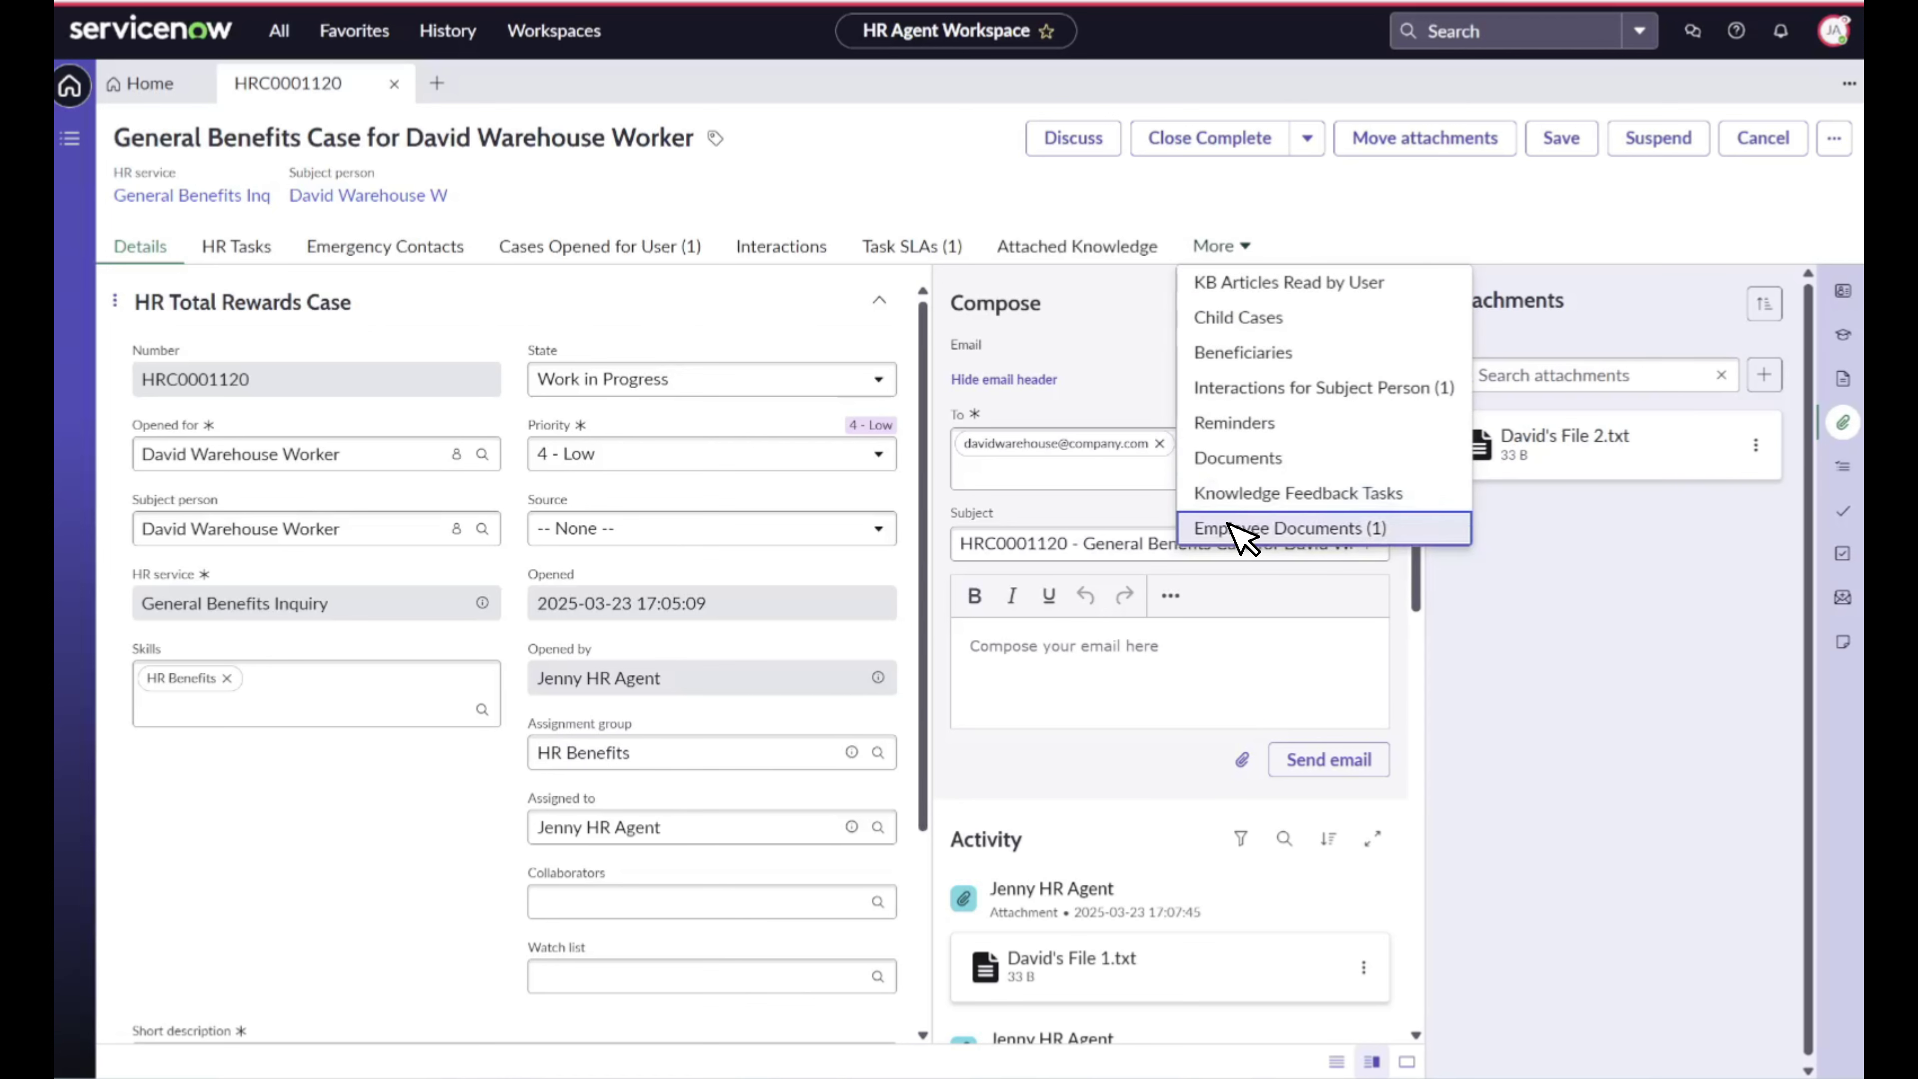
pyautogui.click(1242, 530)
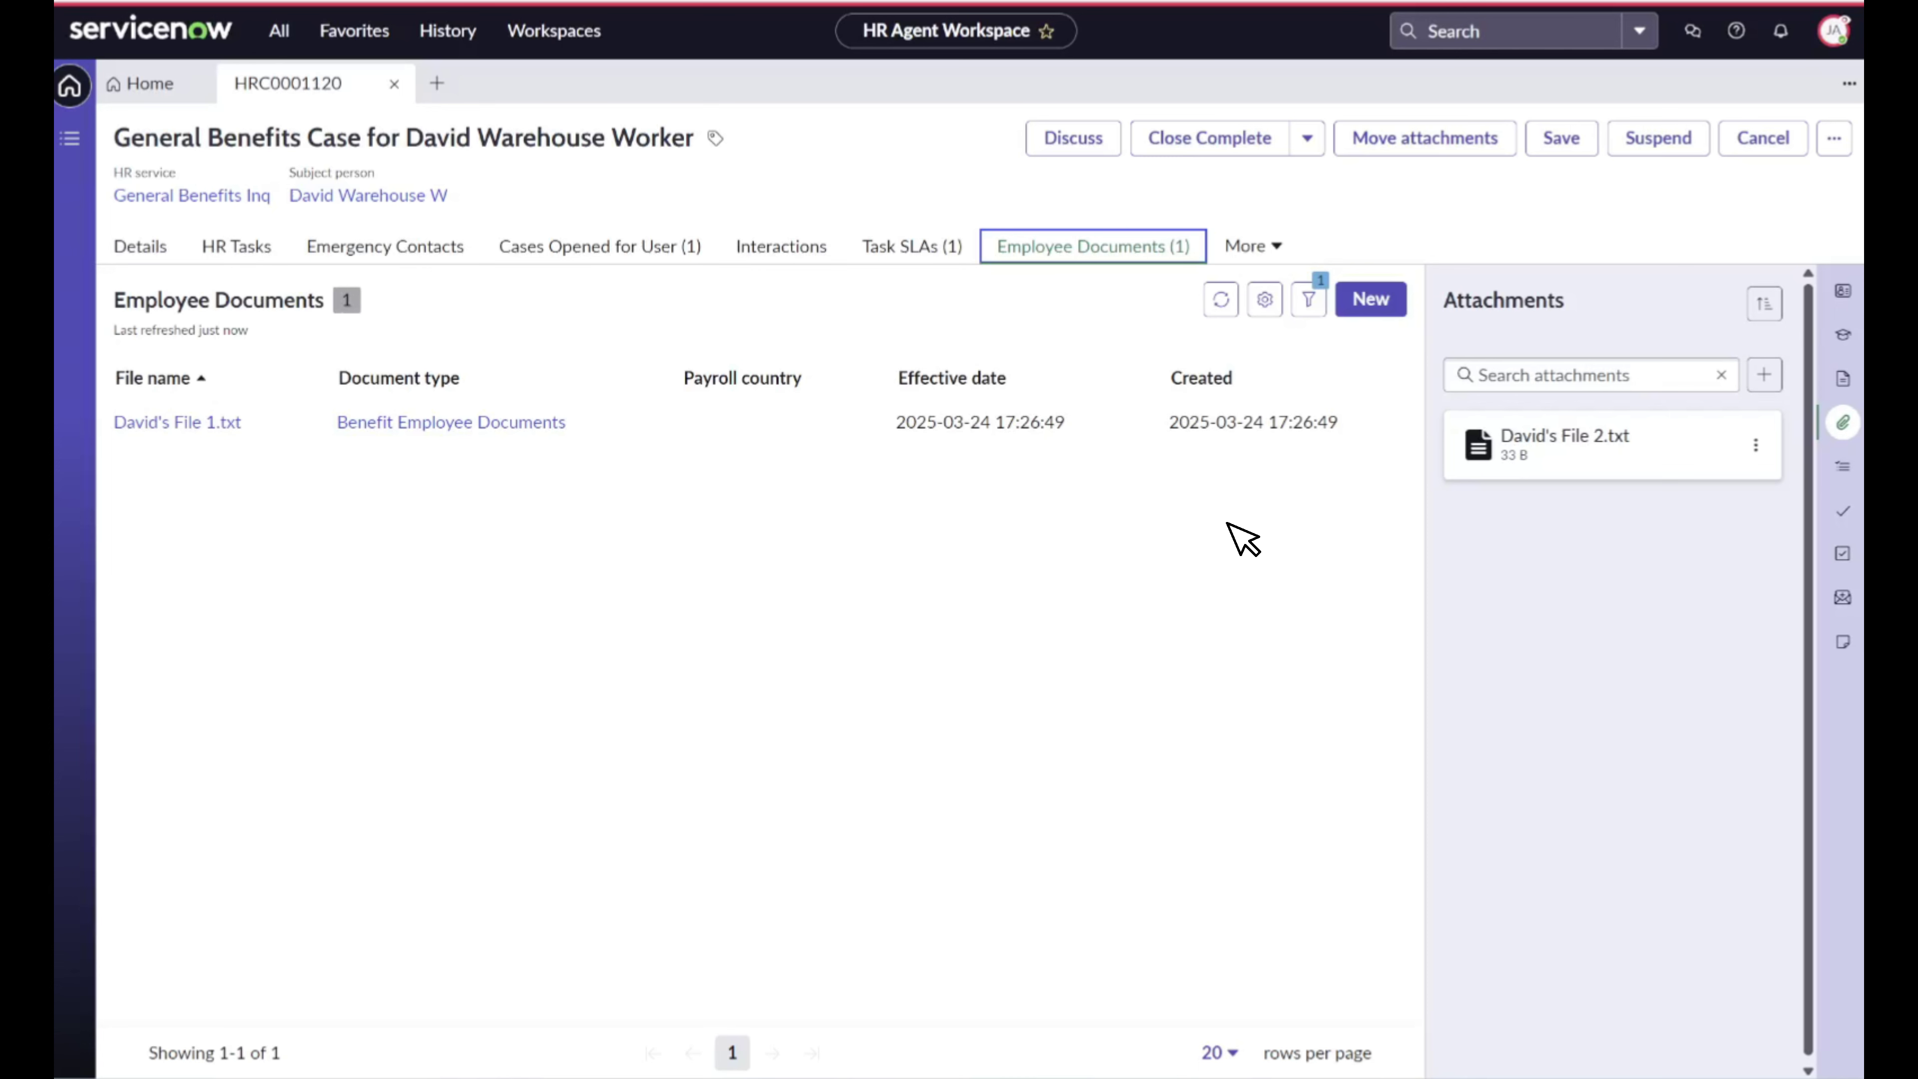
pyautogui.click(1223, 142)
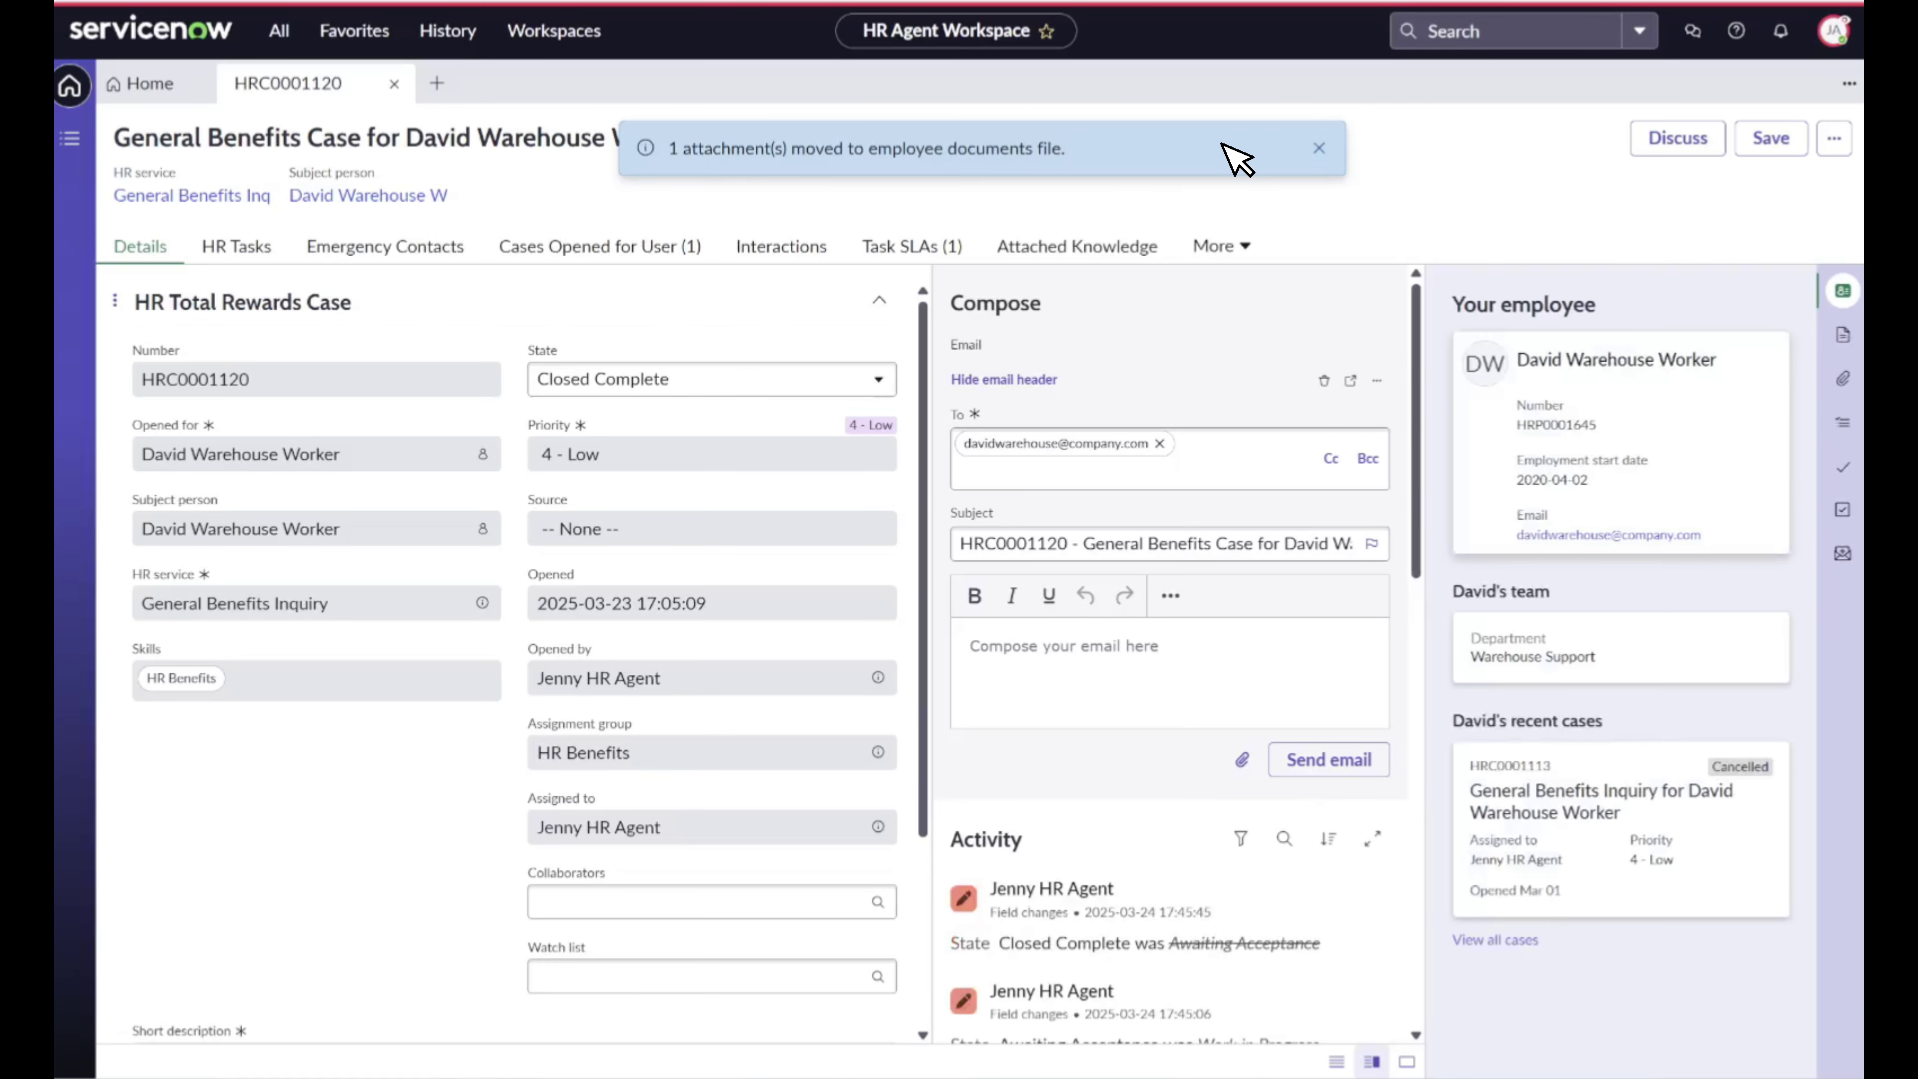
pyautogui.click(1221, 245)
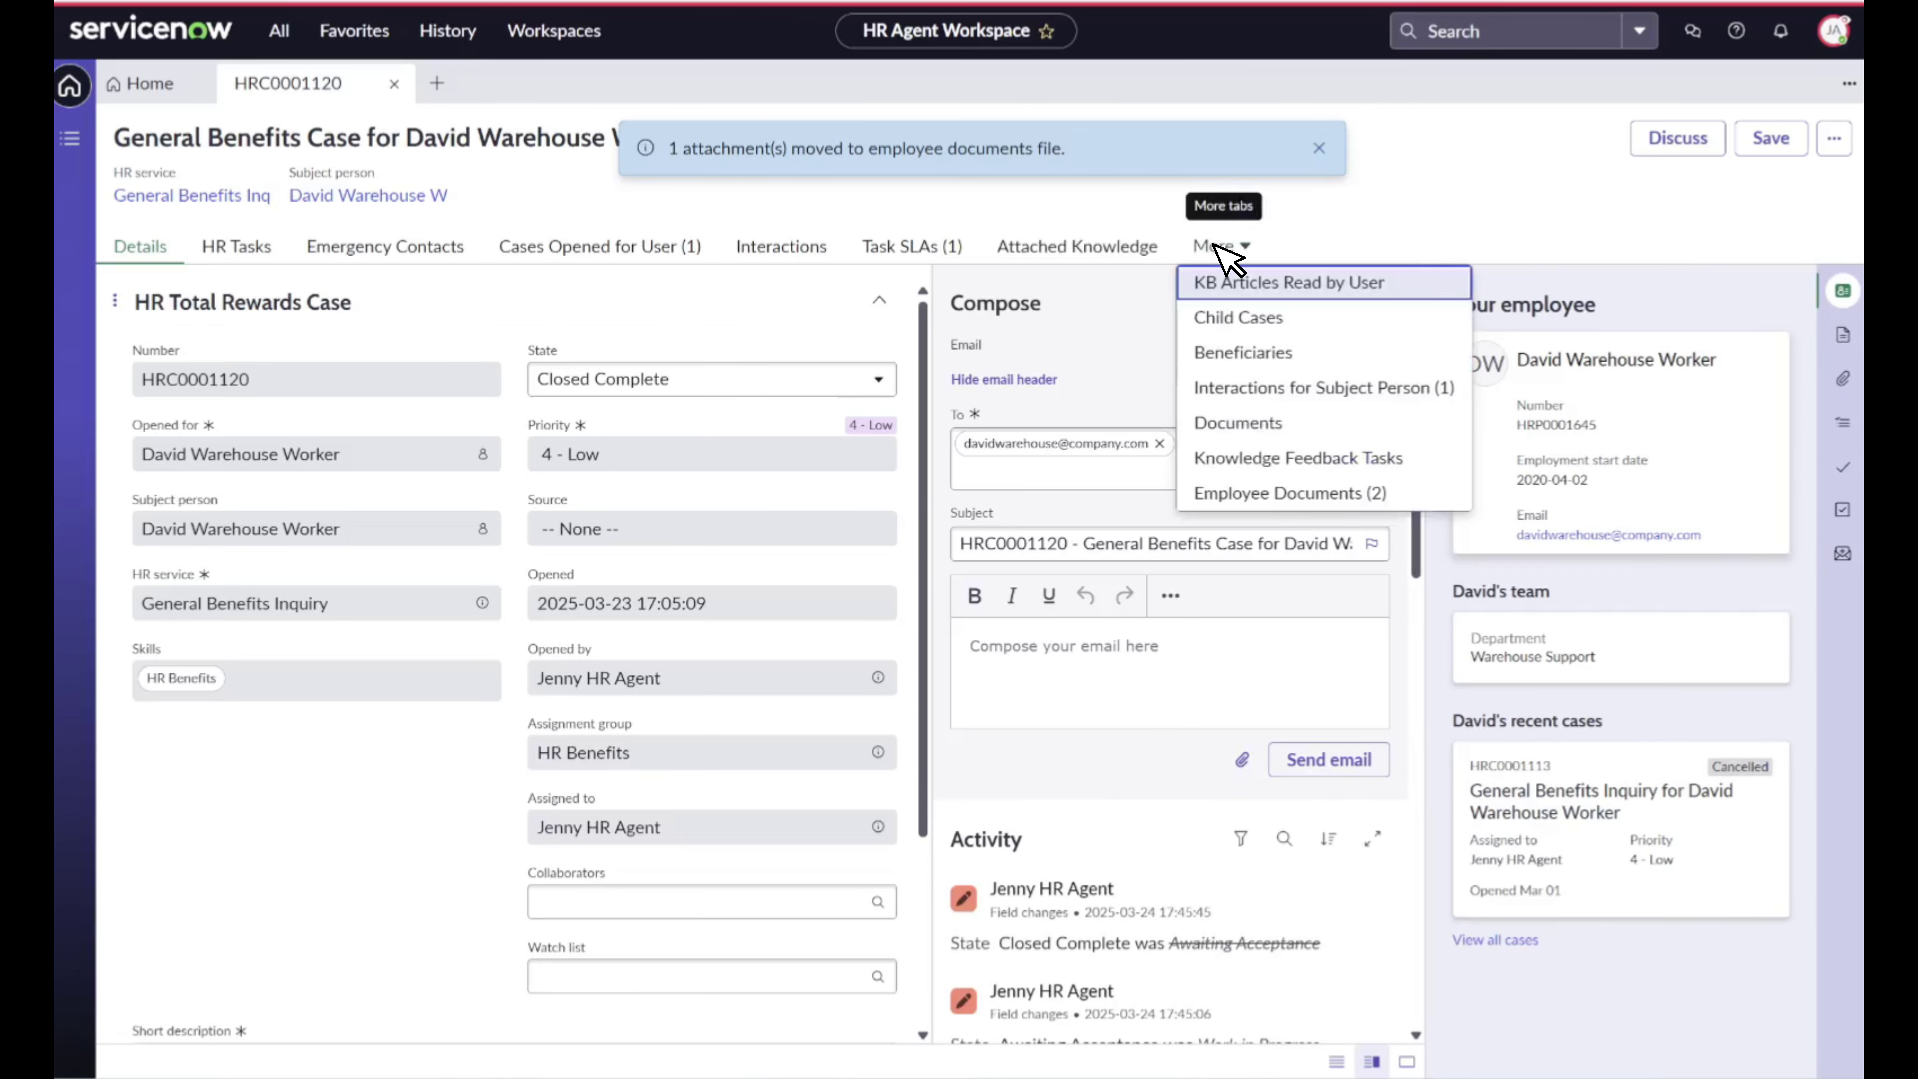
pyautogui.click(1234, 489)
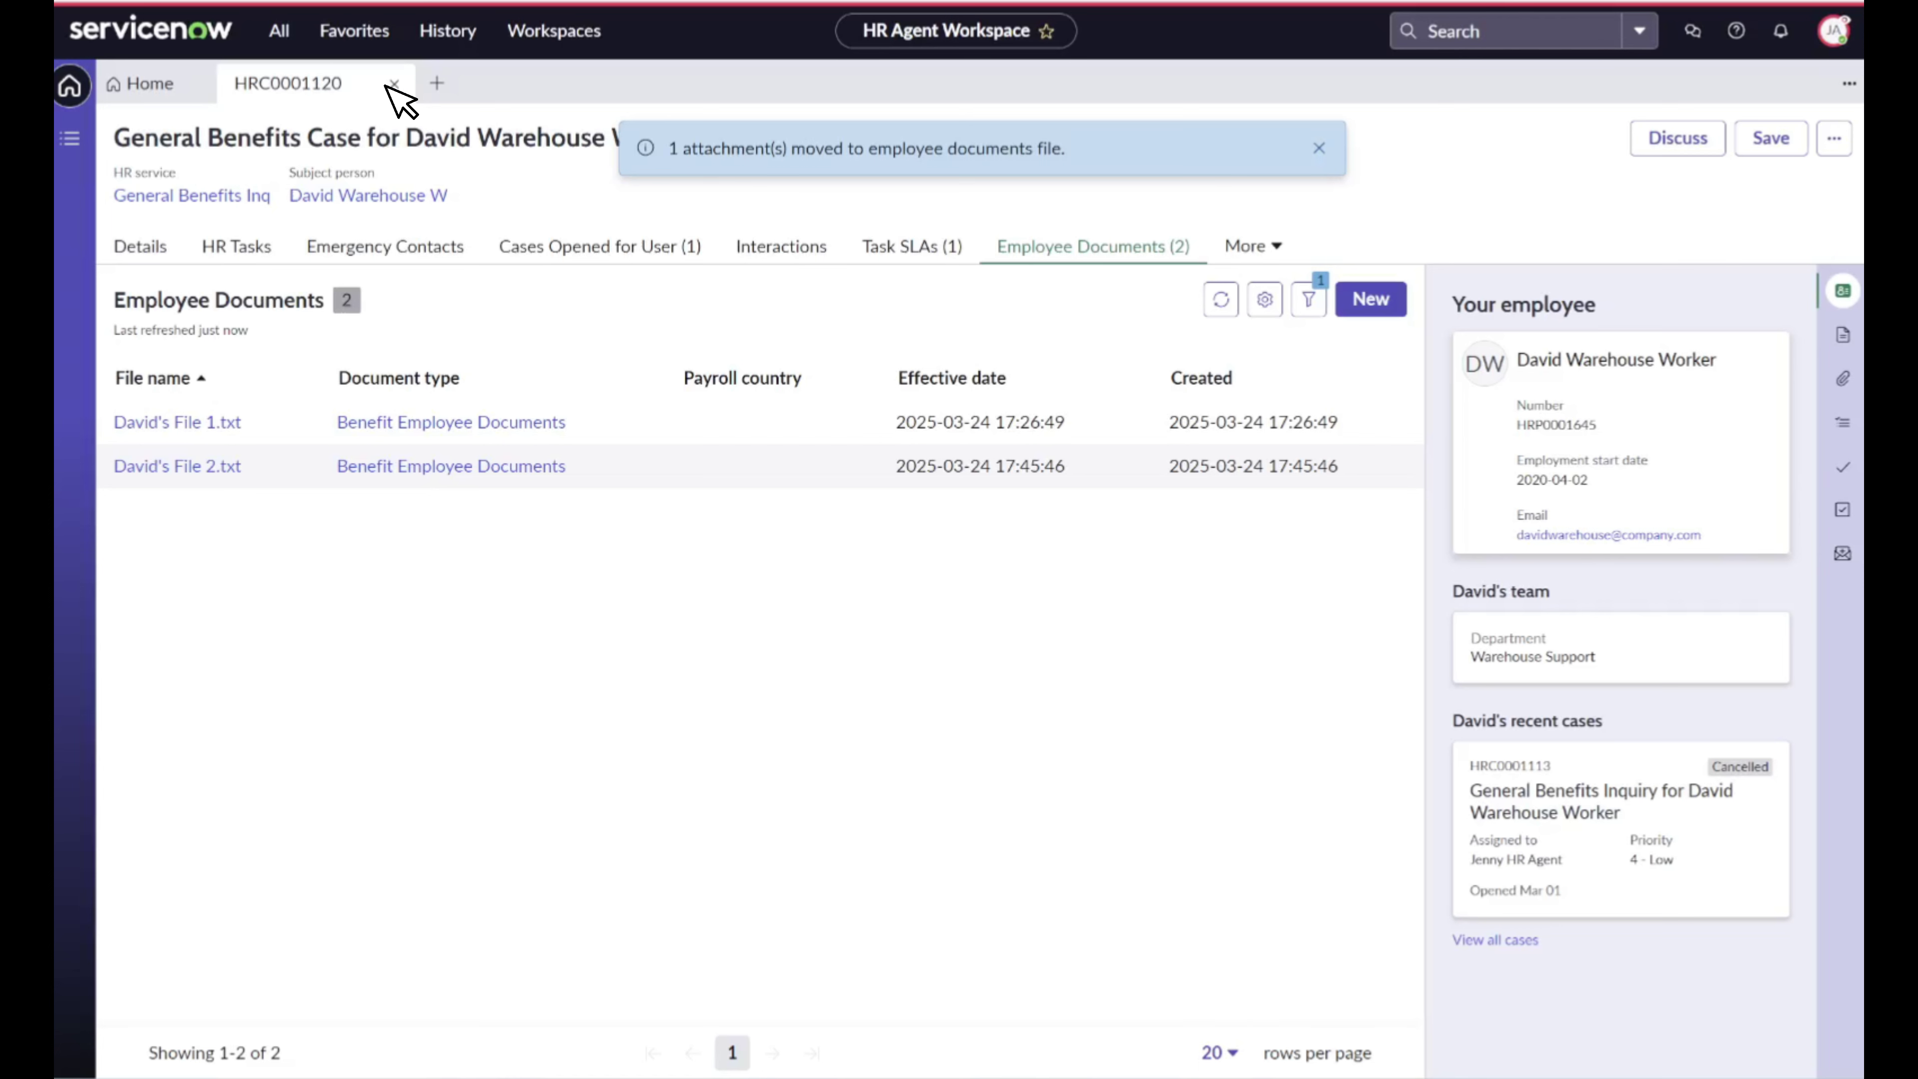
# Find the Search Documents module and open the first benefit document from the Employee Documents list.
pyautogui.click(279, 30)
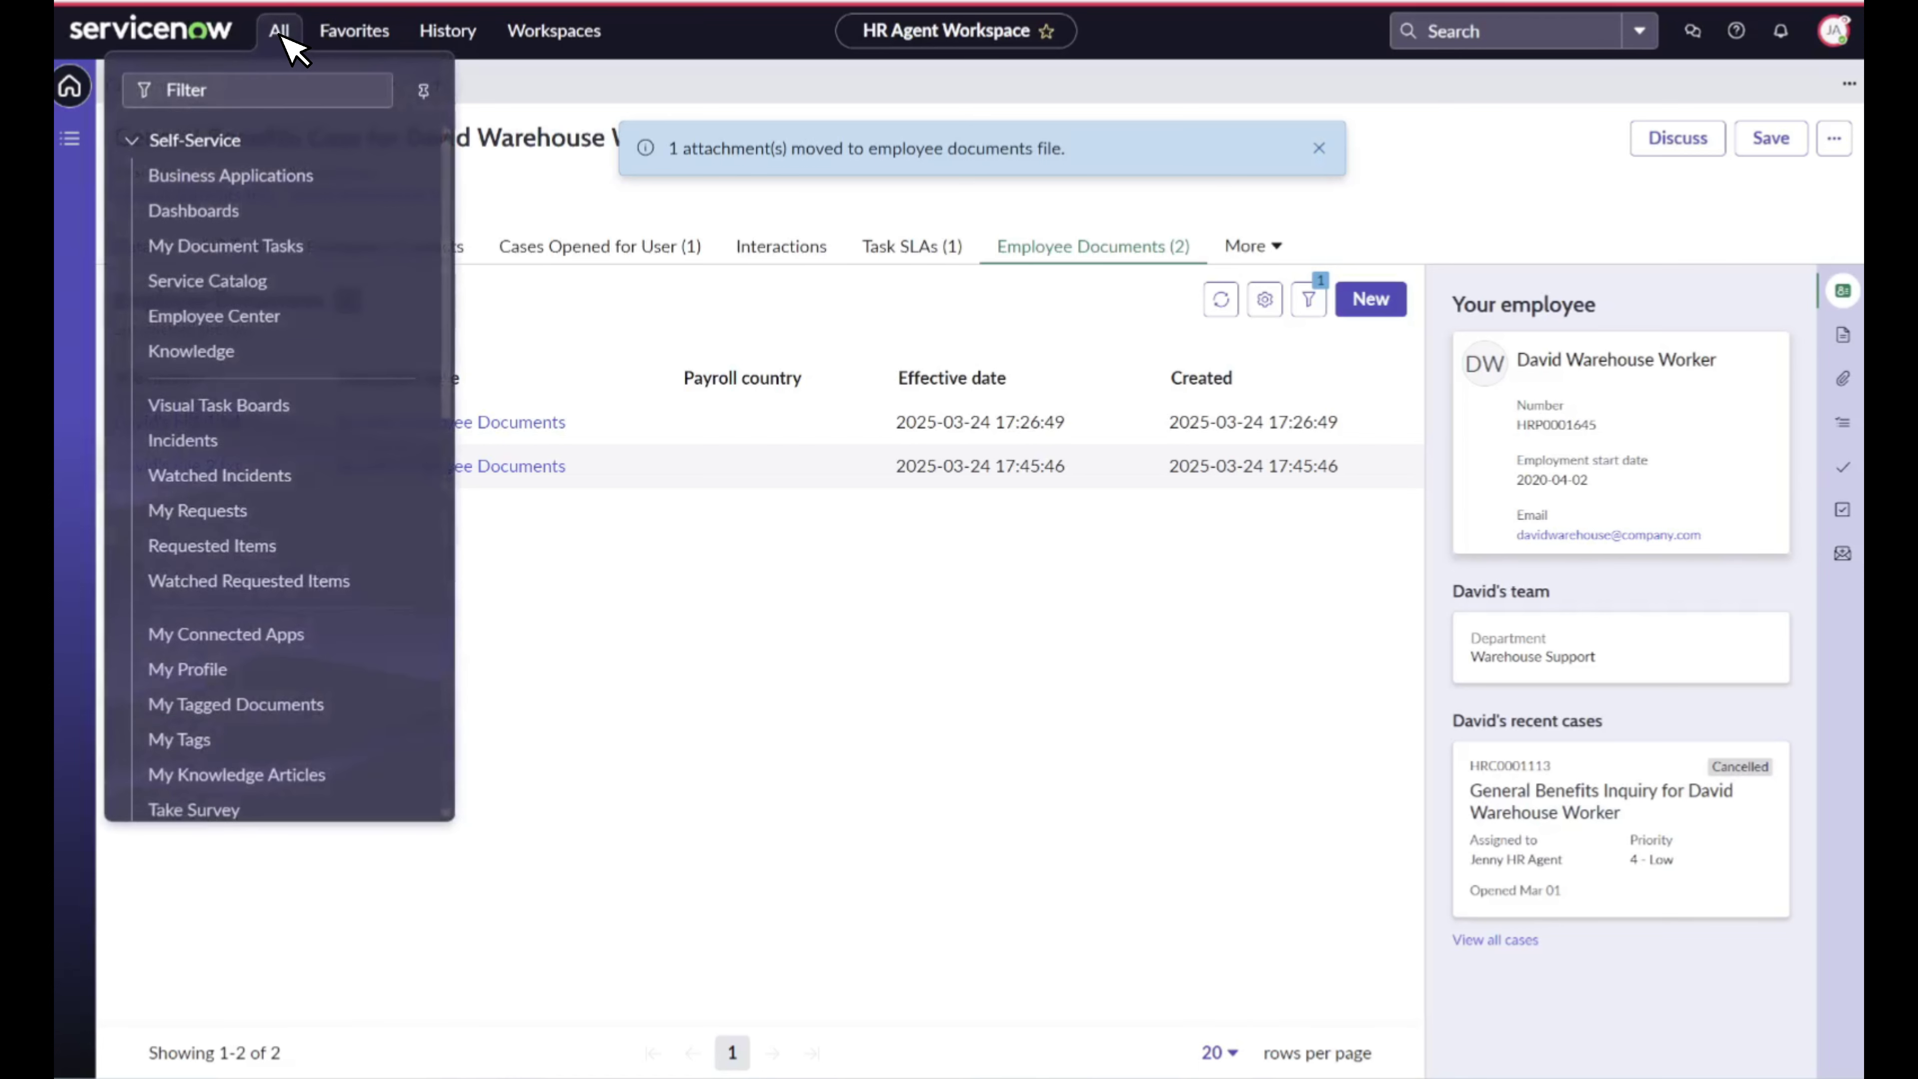
pyautogui.write('search documents')
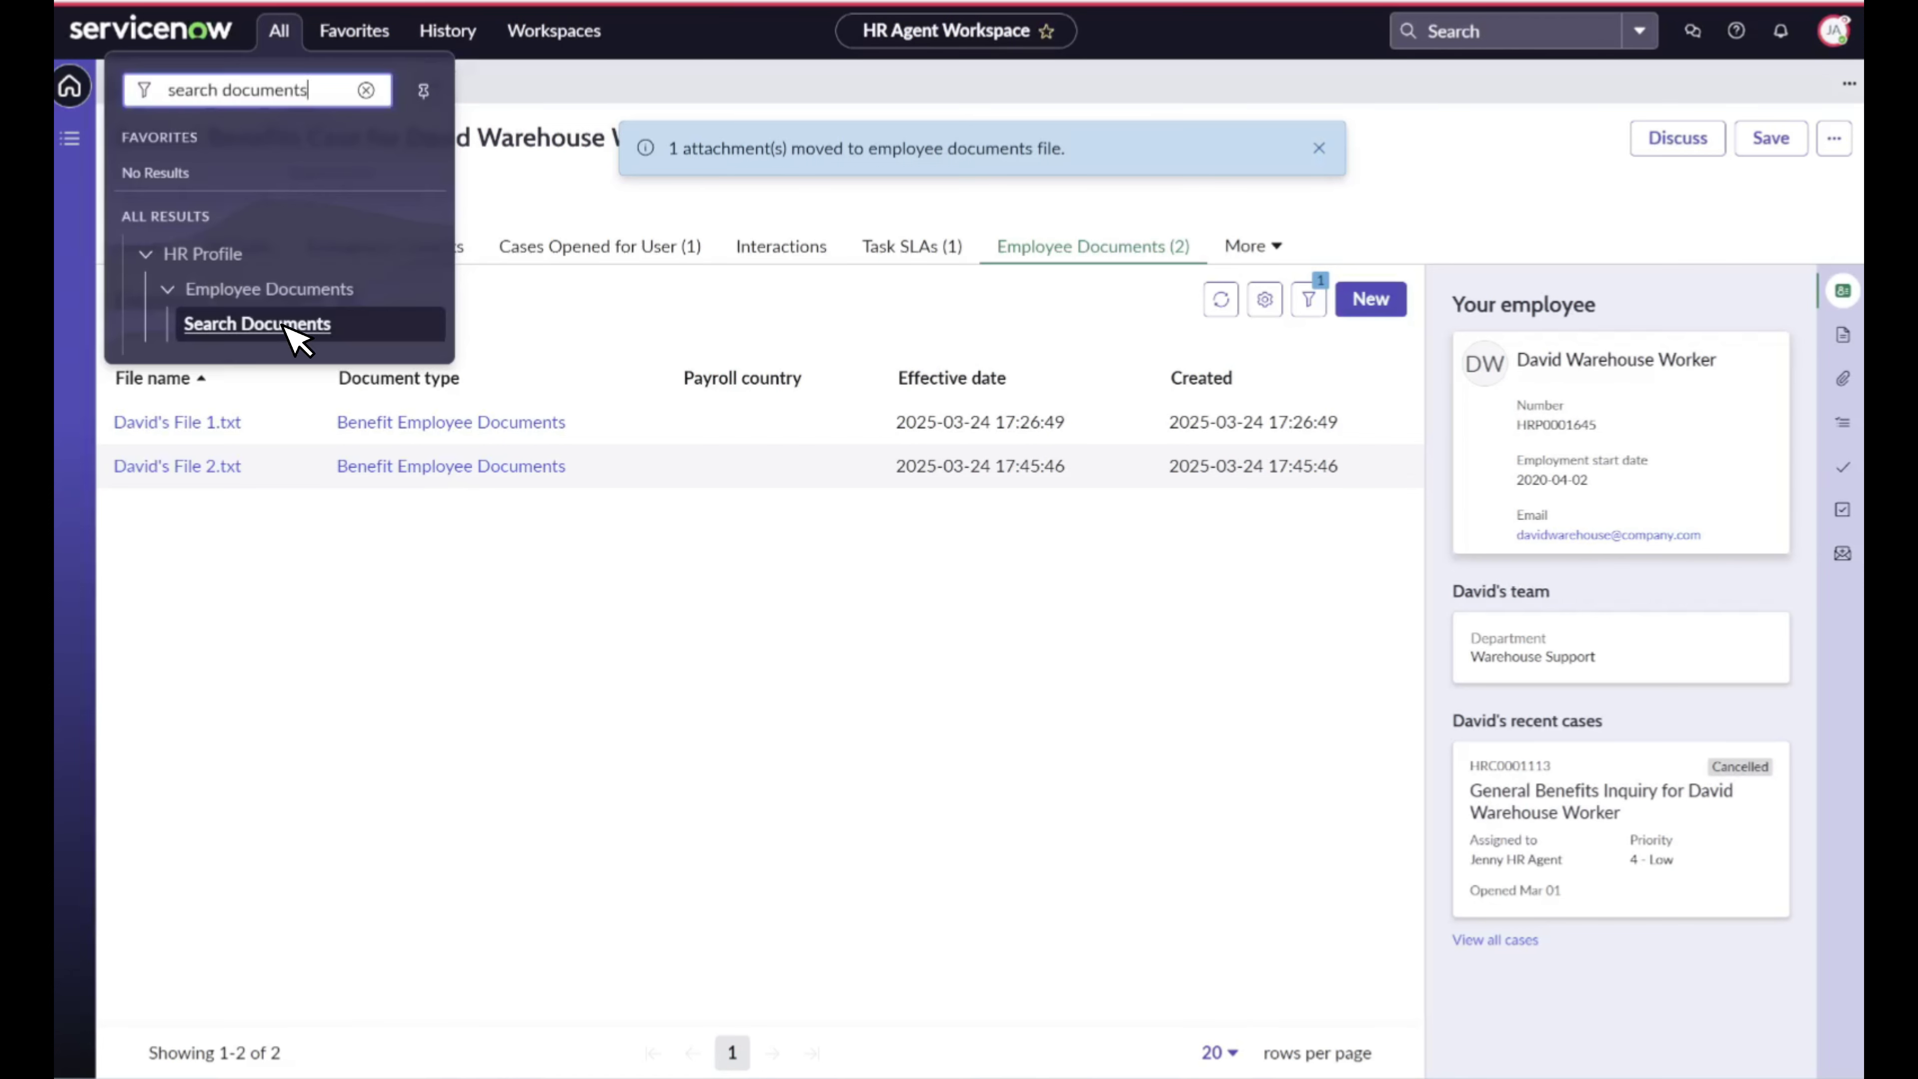
pyautogui.click(257, 323)
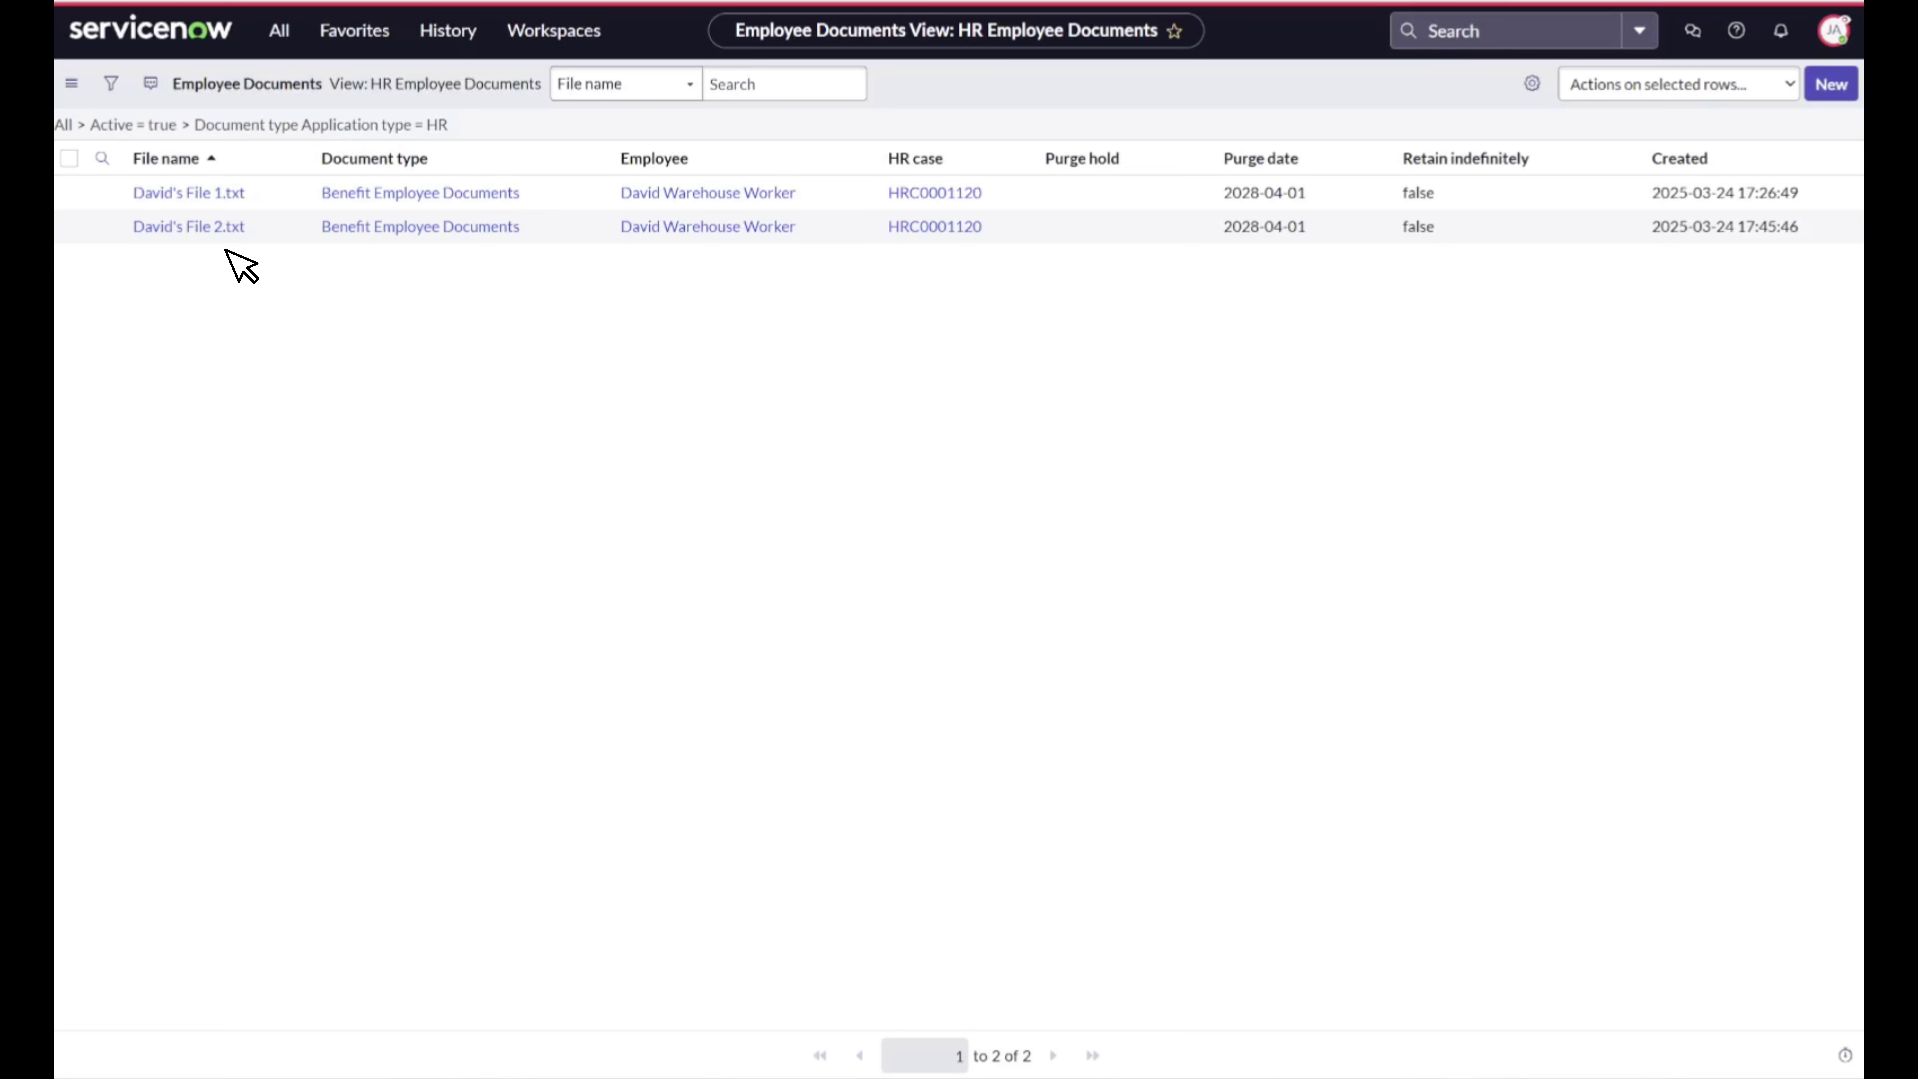
pyautogui.click(187, 193)
pyautogui.click(1828, 83)
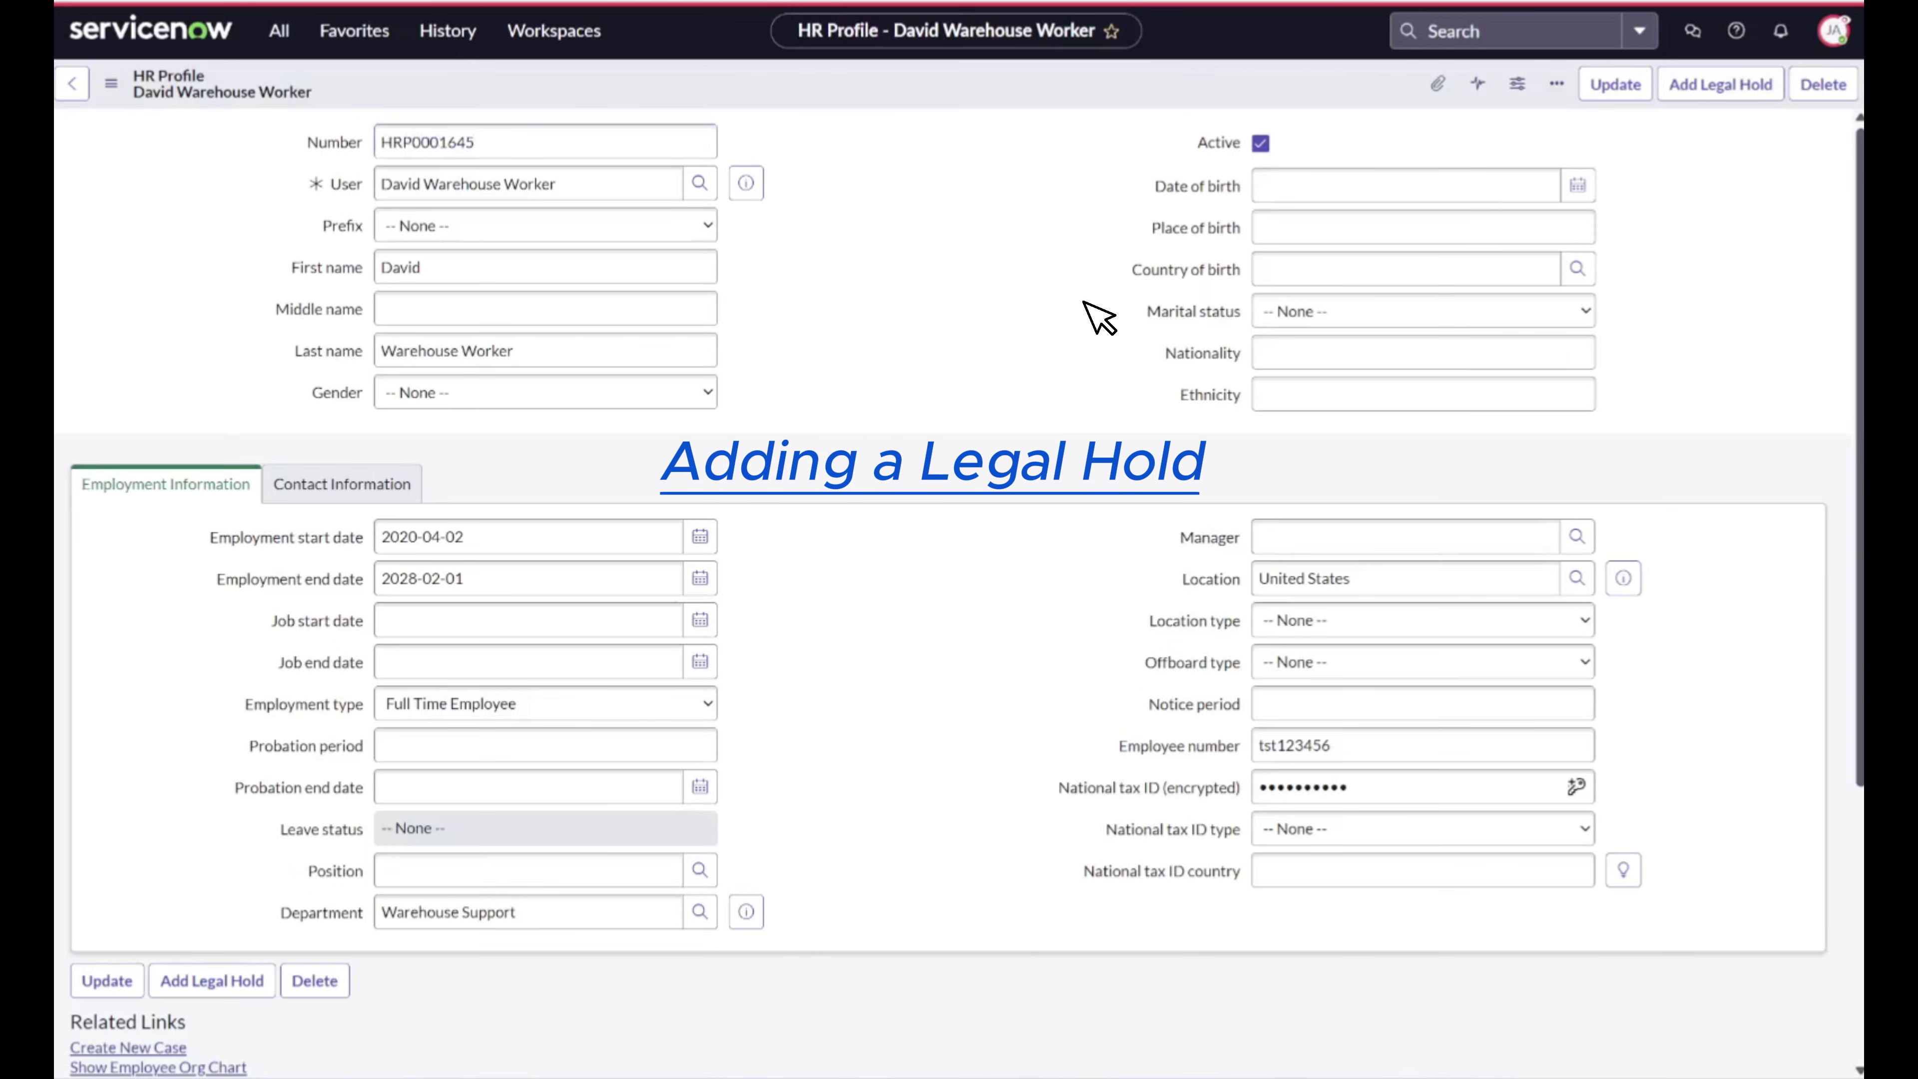
# Add a legal hold to the employee's HR profile with reason Litigation and the comment "TEST".
pyautogui.click(1714, 83)
pyautogui.click(1057, 168)
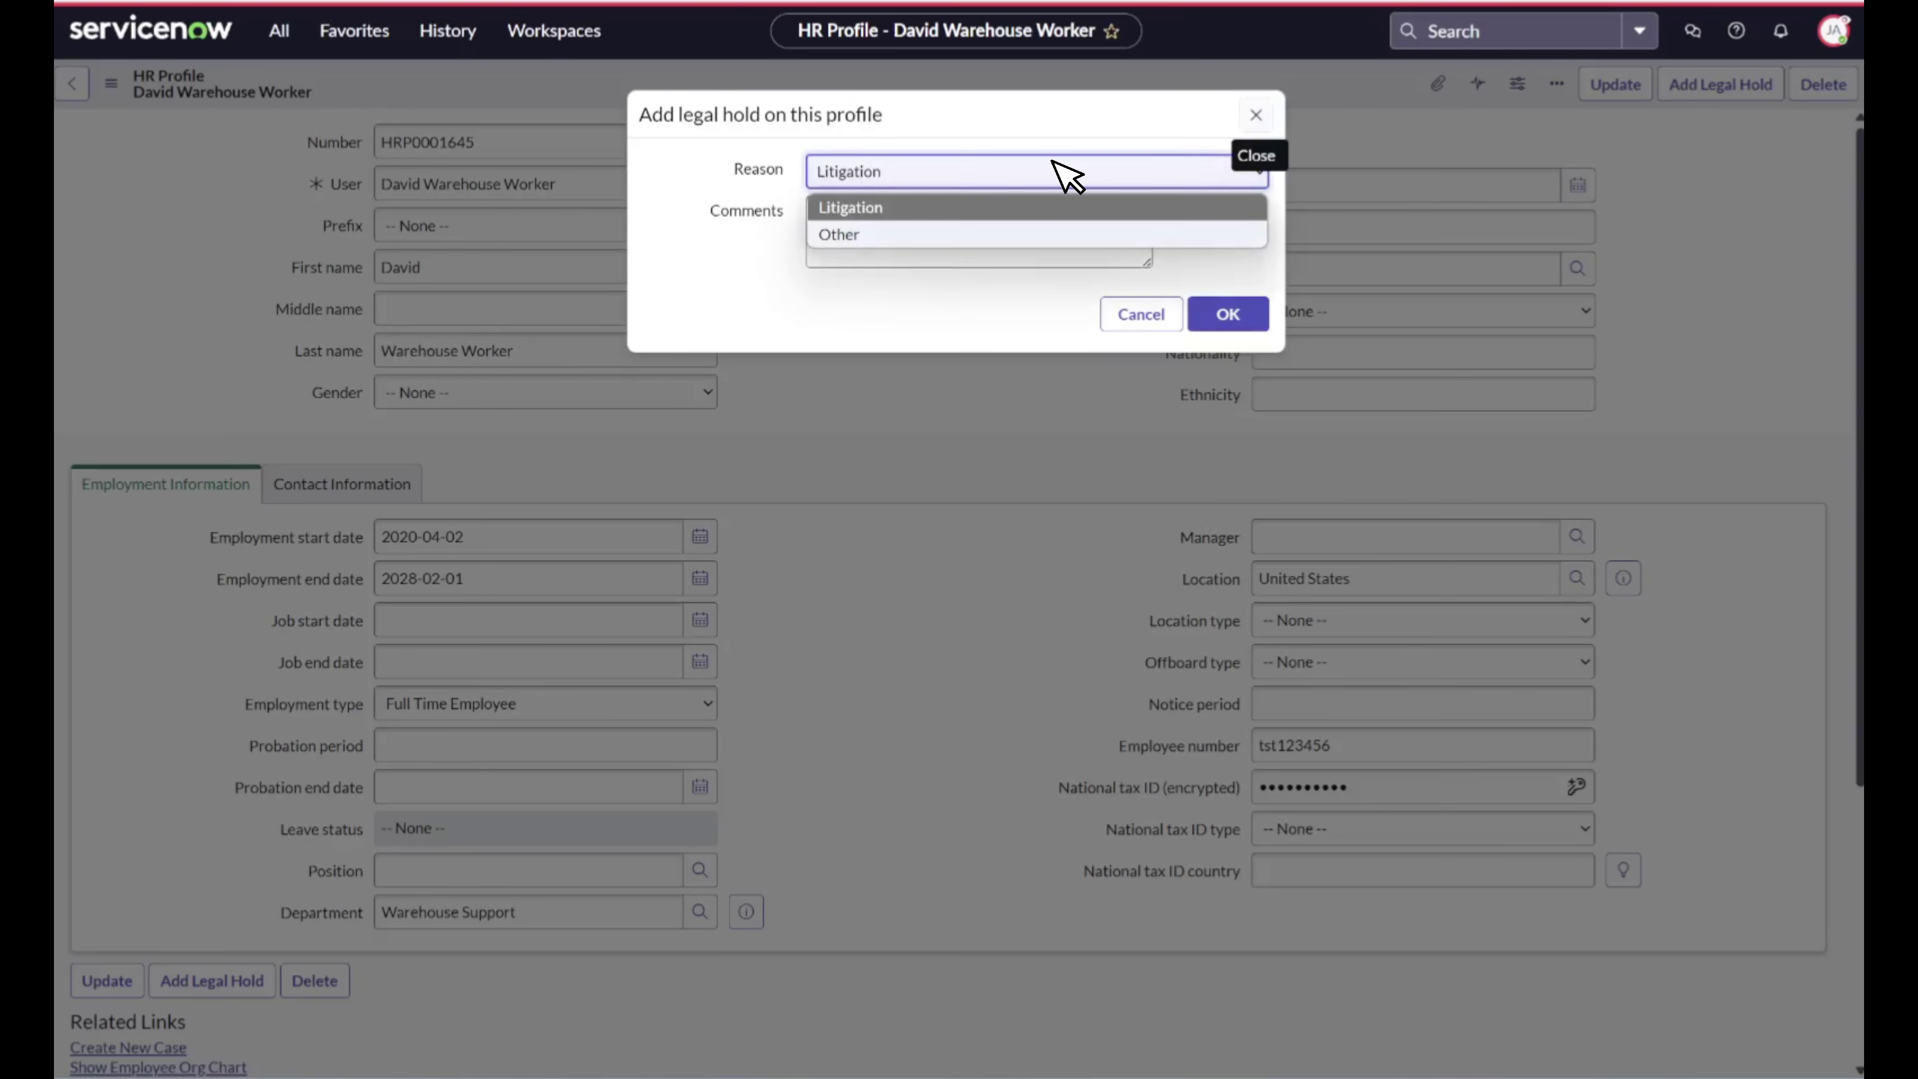
pyautogui.click(1061, 168)
pyautogui.press('Tab')
pyautogui.write('TEST')
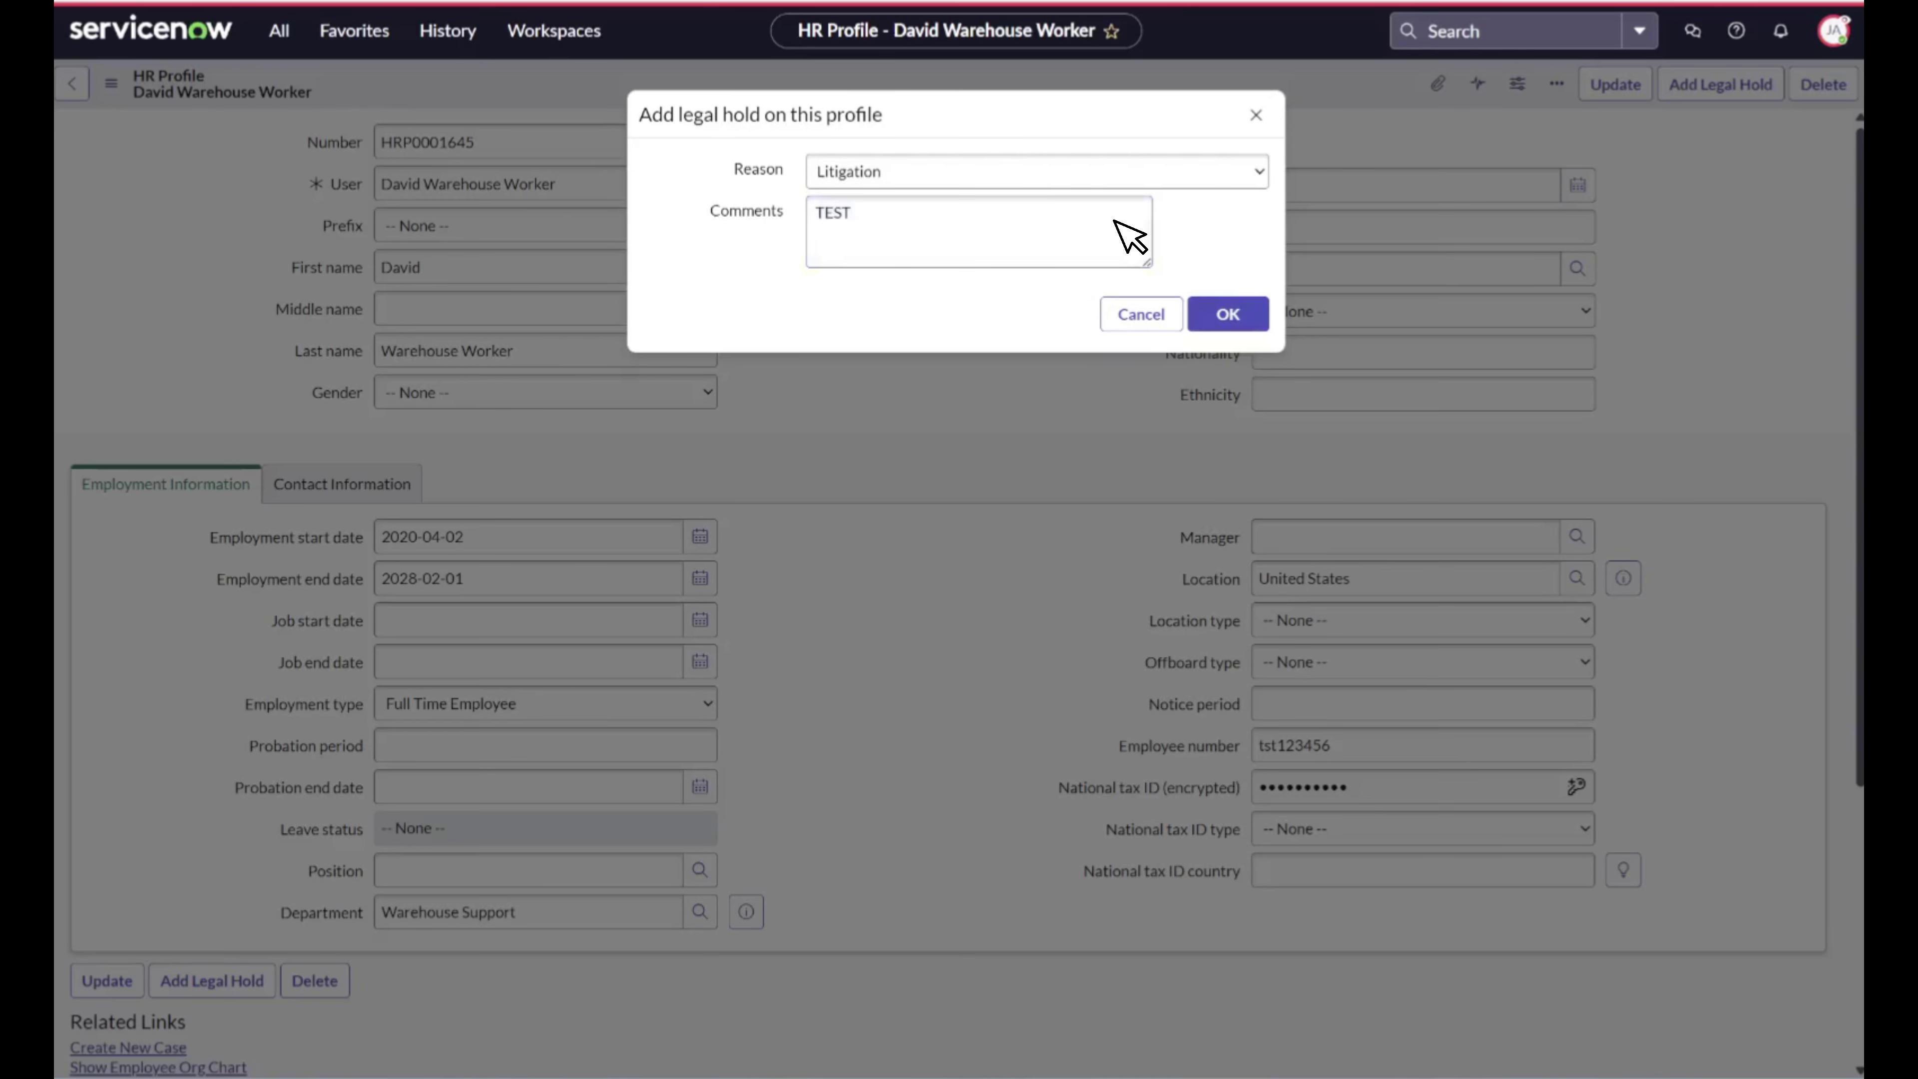
pyautogui.click(1216, 314)
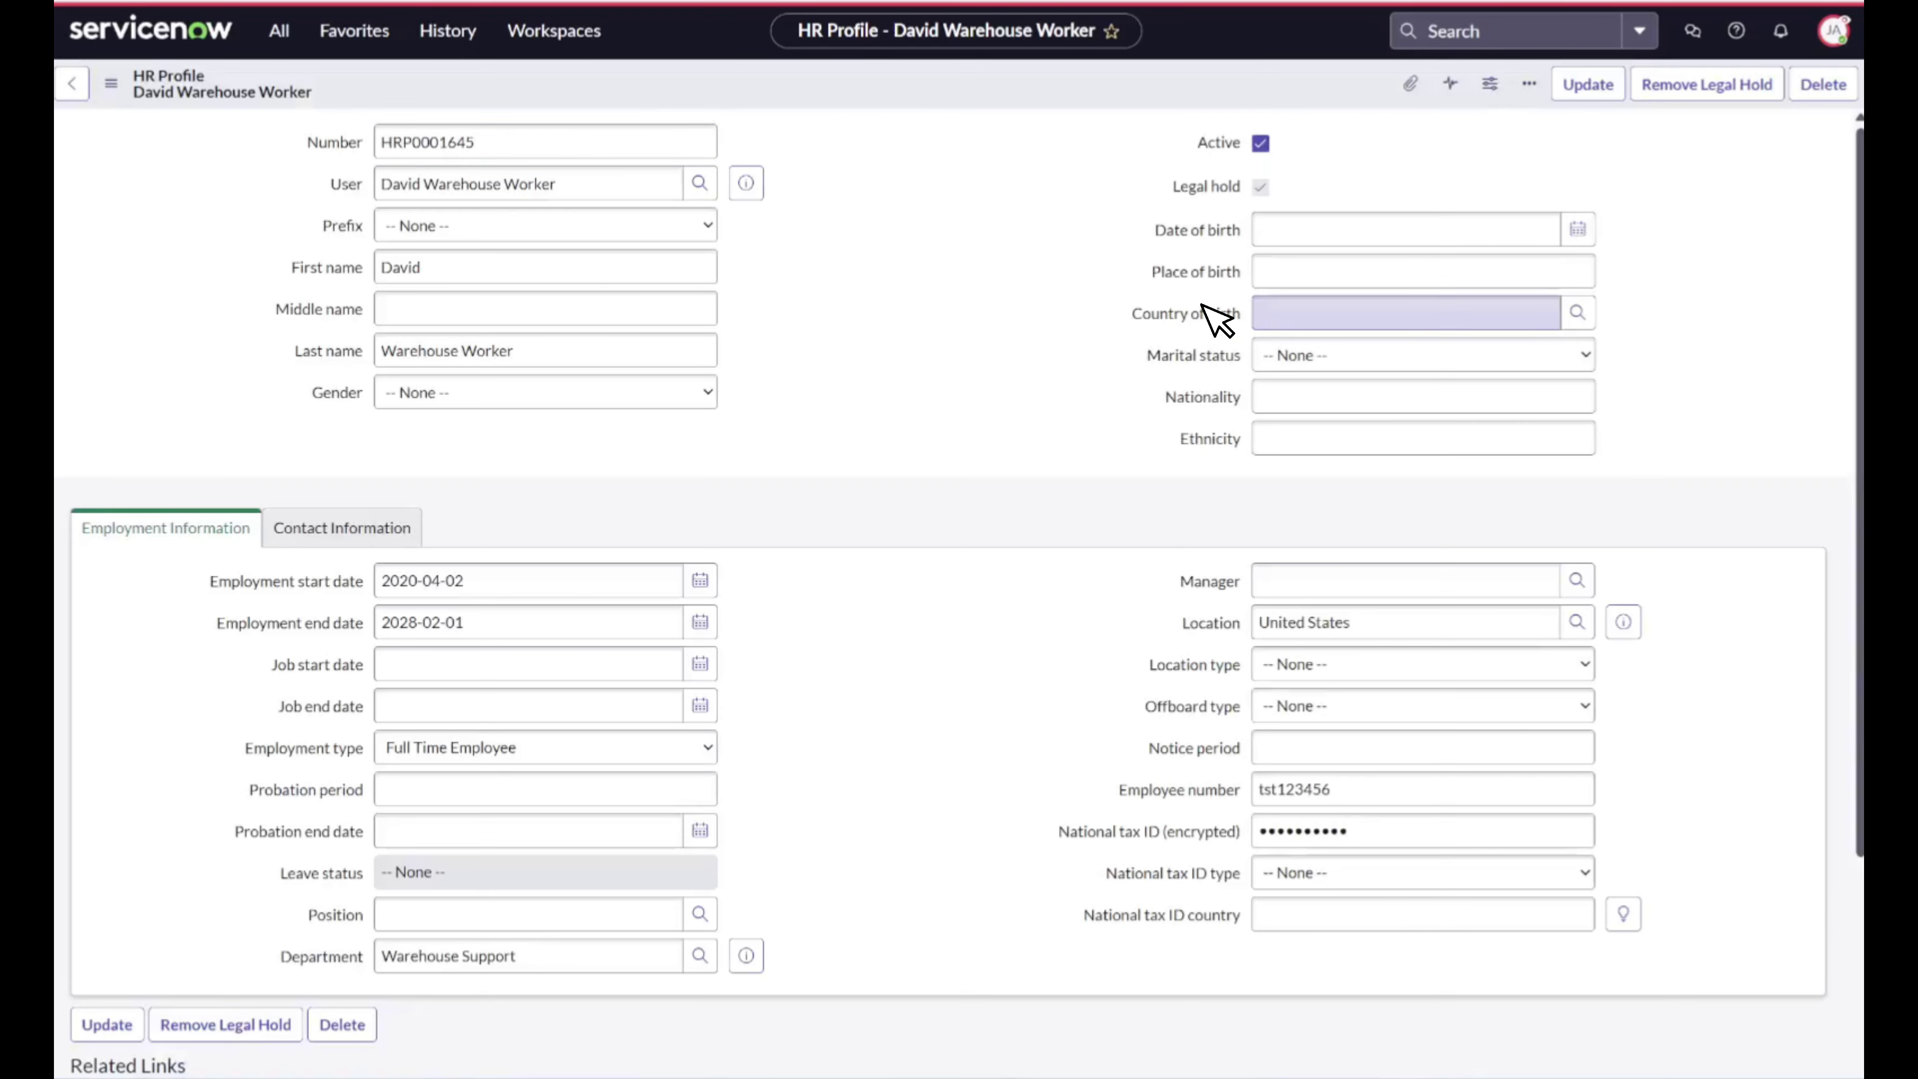